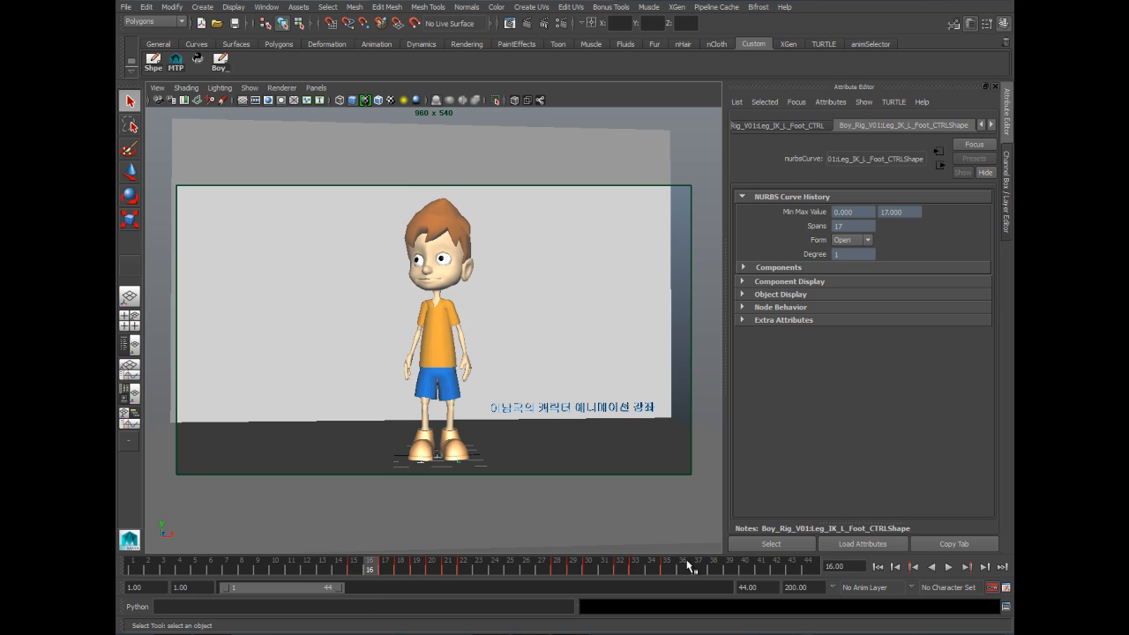
Step: Play back and scrub the jump animation from frame 16 to frame 29 to examine the arm poses
{"action": "left_click_drag", "start_coordinate": [645, 572], "coordinate": [370, 569]}
{"action": "key", "text": "alt+v"}
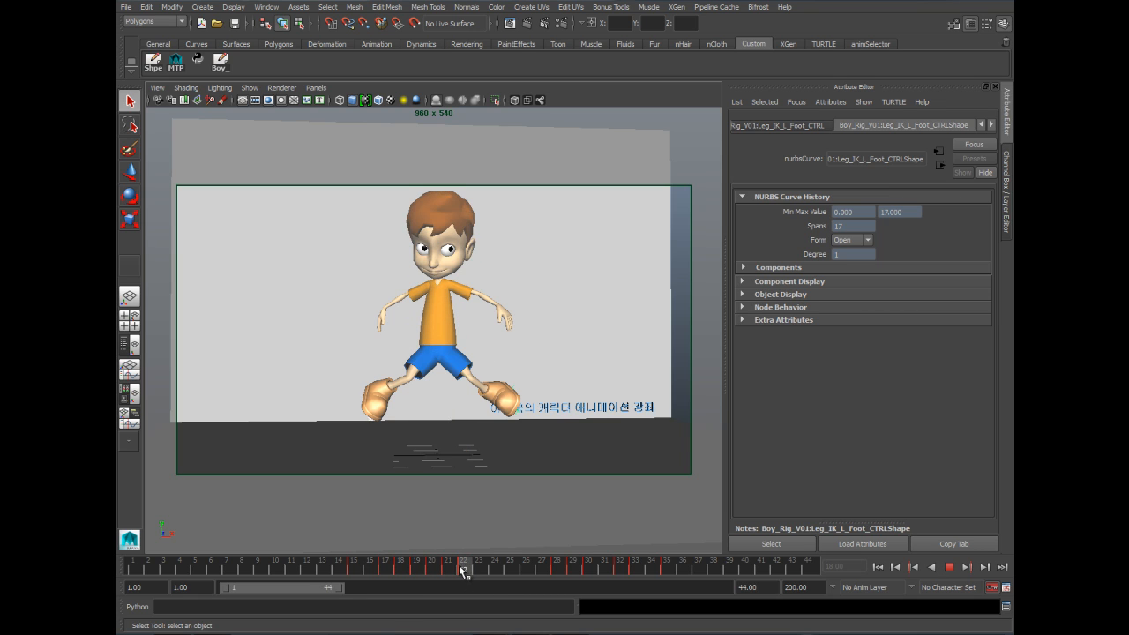
{"action": "key", "text": "alt+v"}
{"action": "left_click_drag", "start_coordinate": [428, 565], "coordinate": [570, 571]}
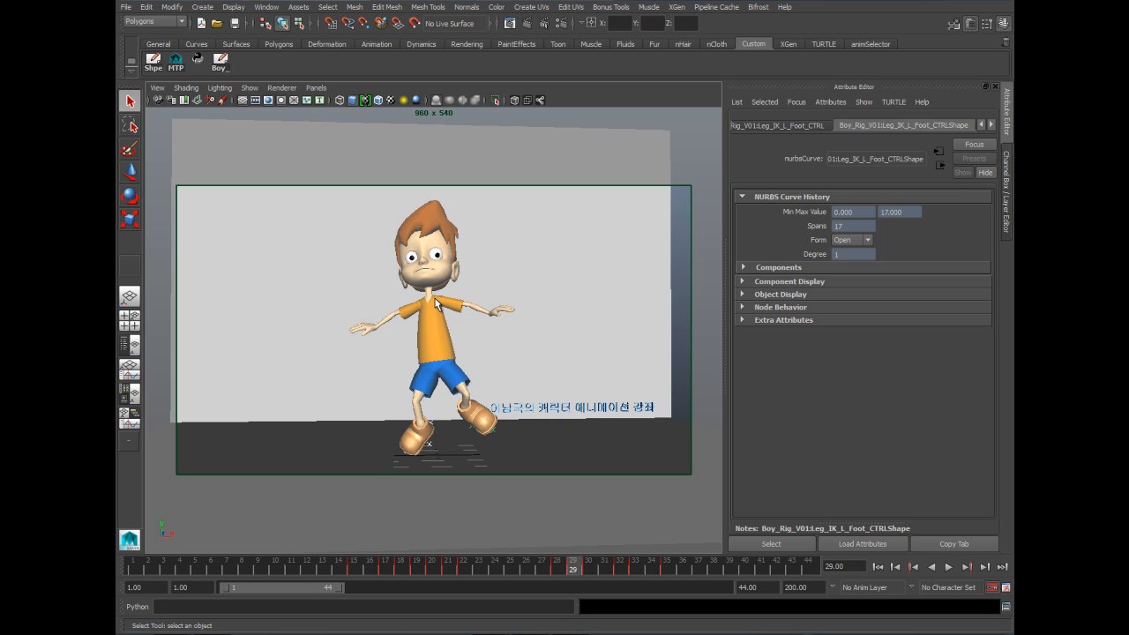
Step: Add a Grease Pencil frame at frame 29 and sketch raised poses for both of the boy's arms
{"action": "left_click", "coordinate": [223, 99]}
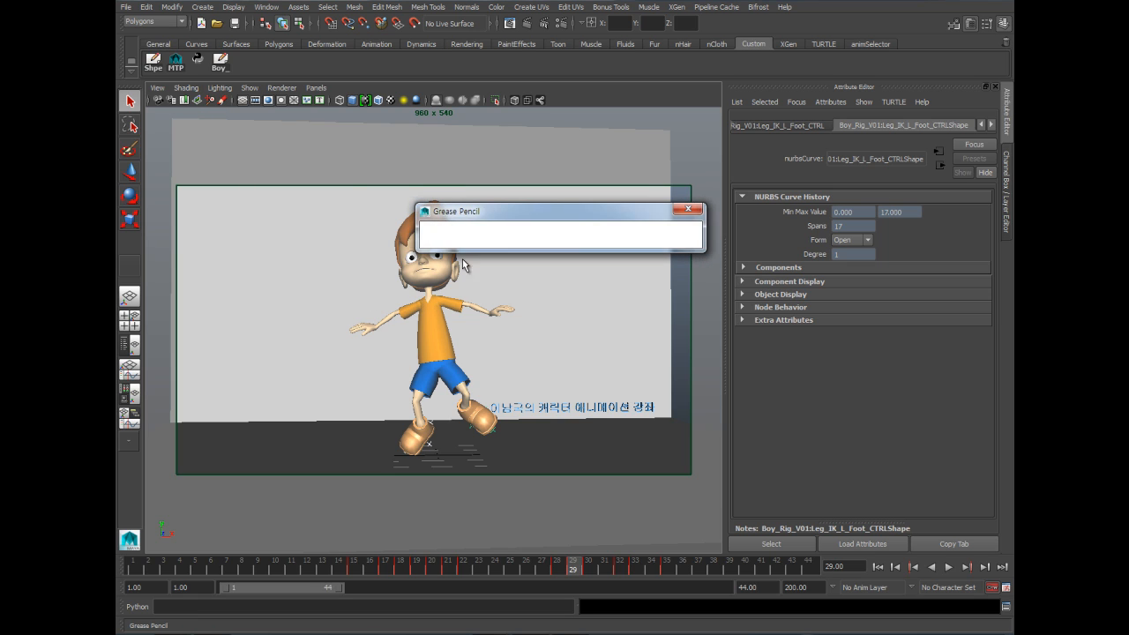
{"action": "left_click_drag", "start_coordinate": [494, 209], "coordinate": [595, 93]}
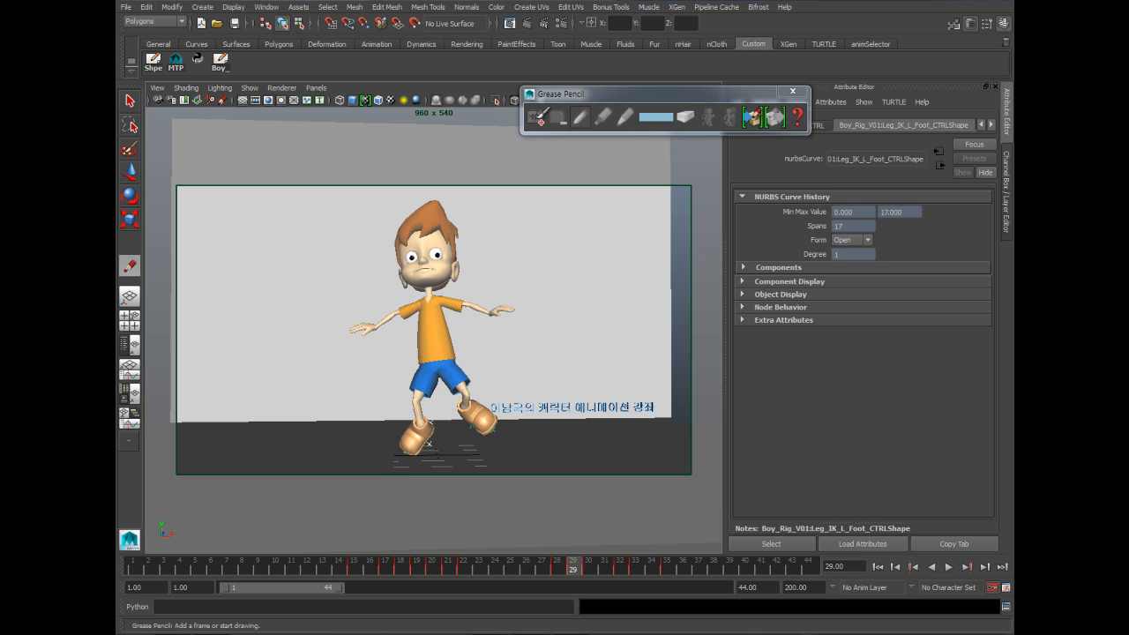
{"action": "left_click", "coordinate": [414, 298]}
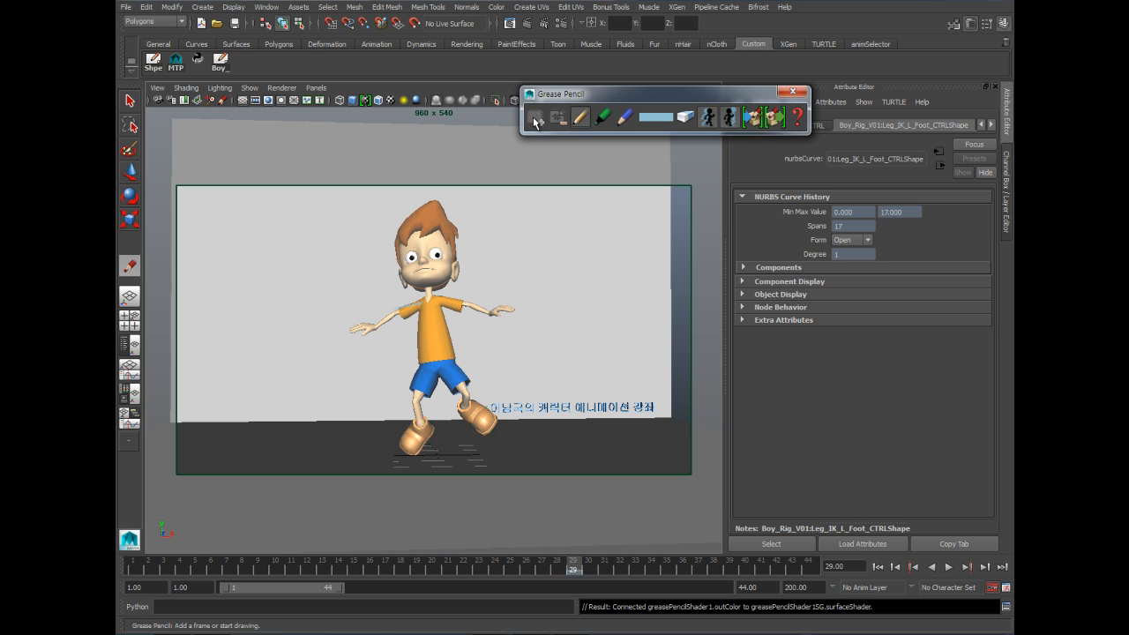
{"action": "left_click", "coordinate": [420, 304]}
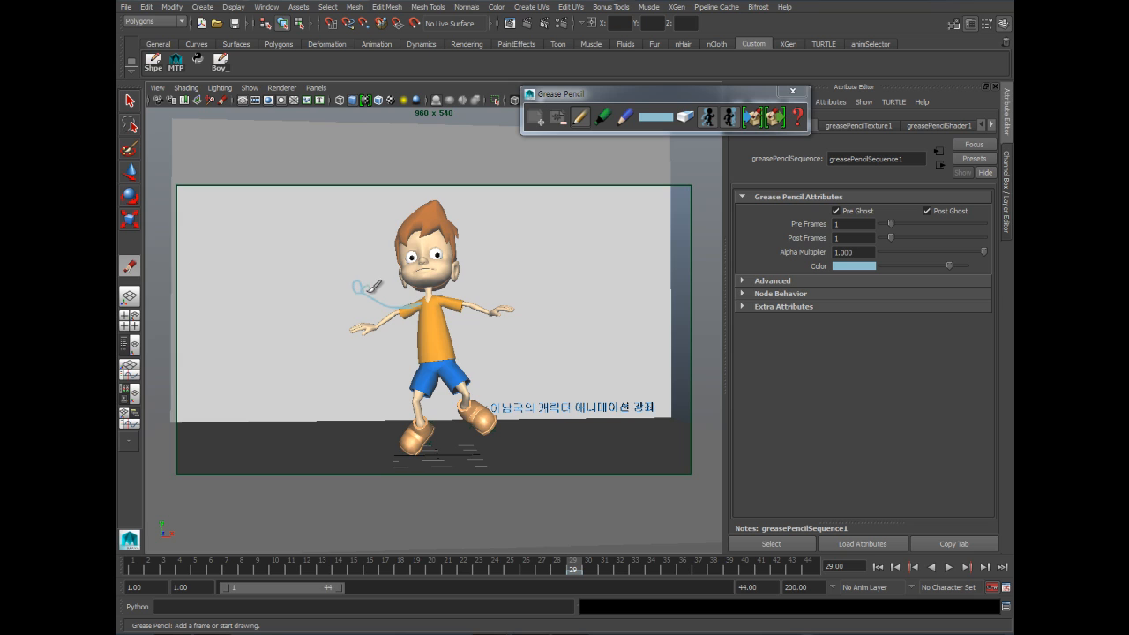
{"action": "mouse_move", "coordinate": [483, 307]}
{"action": "left_mouse_down"}
{"action": "mouse_move", "coordinate": [515, 295]}
{"action": "mouse_move", "coordinate": [514, 261]}
{"action": "mouse_move", "coordinate": [516, 282]}
{"action": "left_mouse_up"}
Step: Remove the Grease Pencil frame with the arm sketches and move the toolbox clear of the viewport and Attribute Editor
{"action": "left_click", "coordinate": [689, 116]}
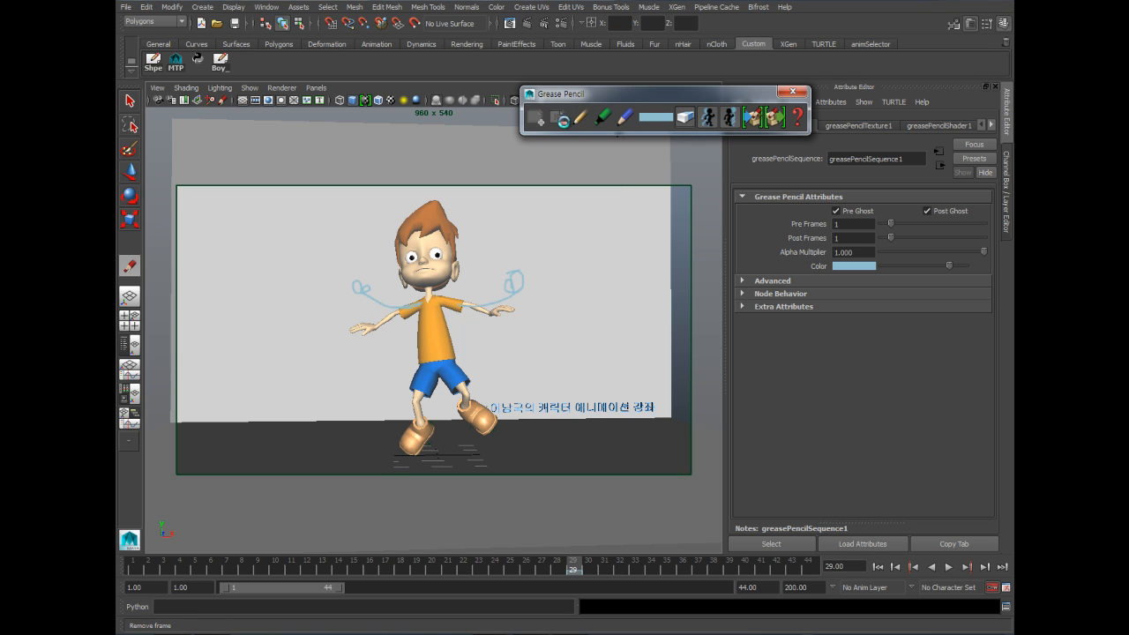
{"action": "left_click", "coordinate": [558, 120]}
{"action": "left_click_drag", "start_coordinate": [593, 90], "coordinate": [660, 10]}
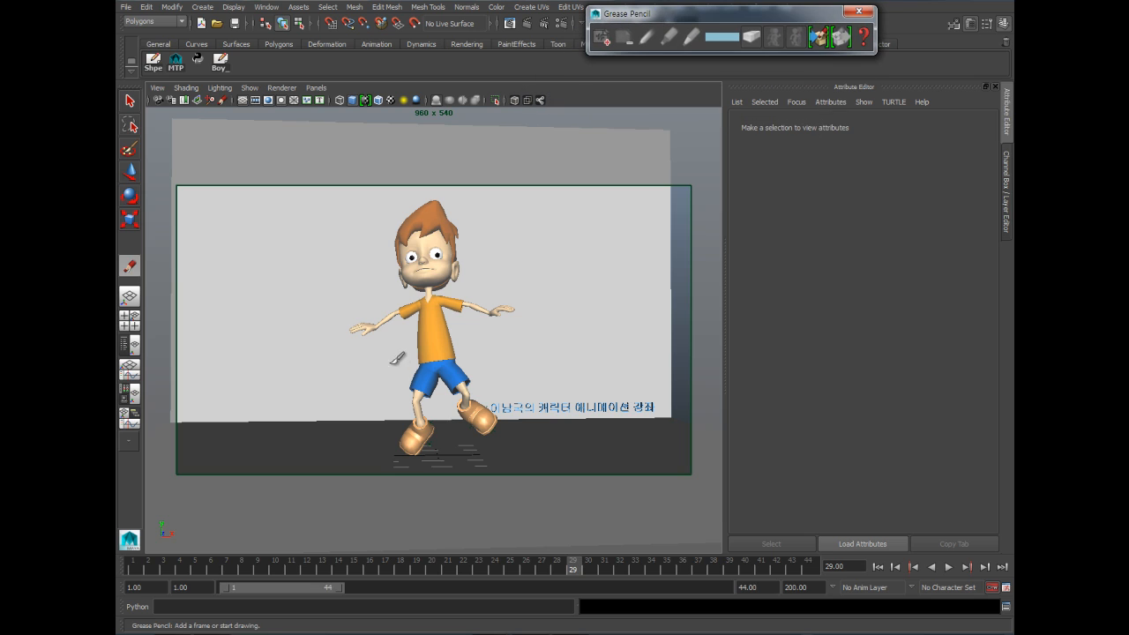
Step: Display the rig's NURBS curve controls in the viewport and go to frame 23 with the Select Tool active
{"action": "left_click", "coordinate": [249, 89]}
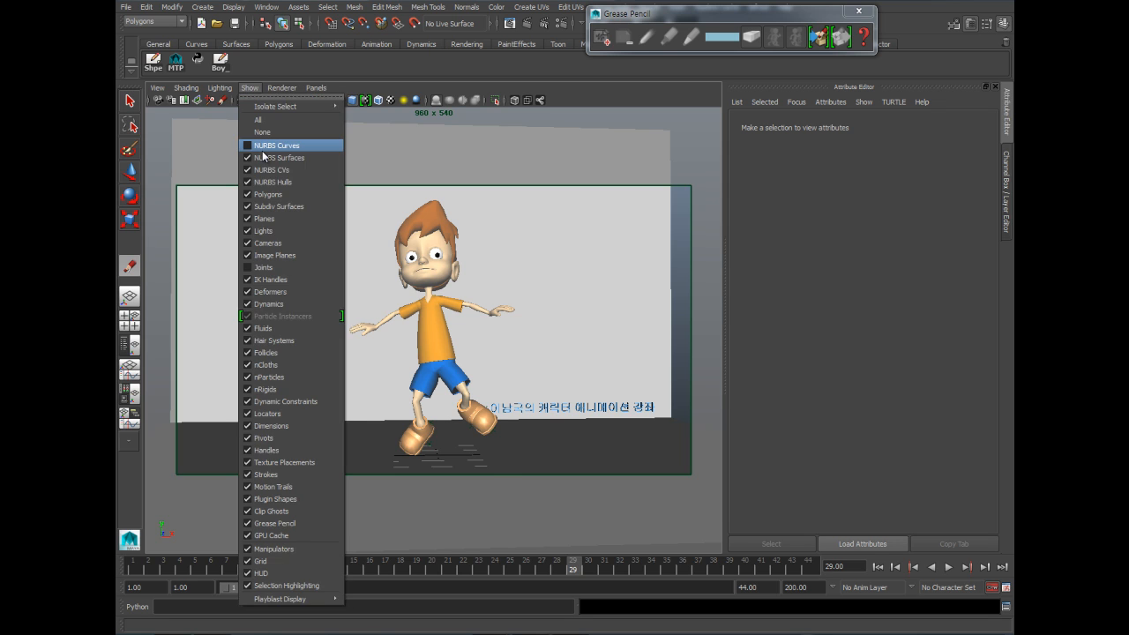
{"action": "left_click", "coordinate": [263, 147]}
{"action": "mouse_move", "coordinate": [472, 579]}
{"action": "left_mouse_down"}
{"action": "mouse_move", "coordinate": [467, 570]}
{"action": "mouse_move", "coordinate": [479, 570]}
{"action": "left_mouse_up"}
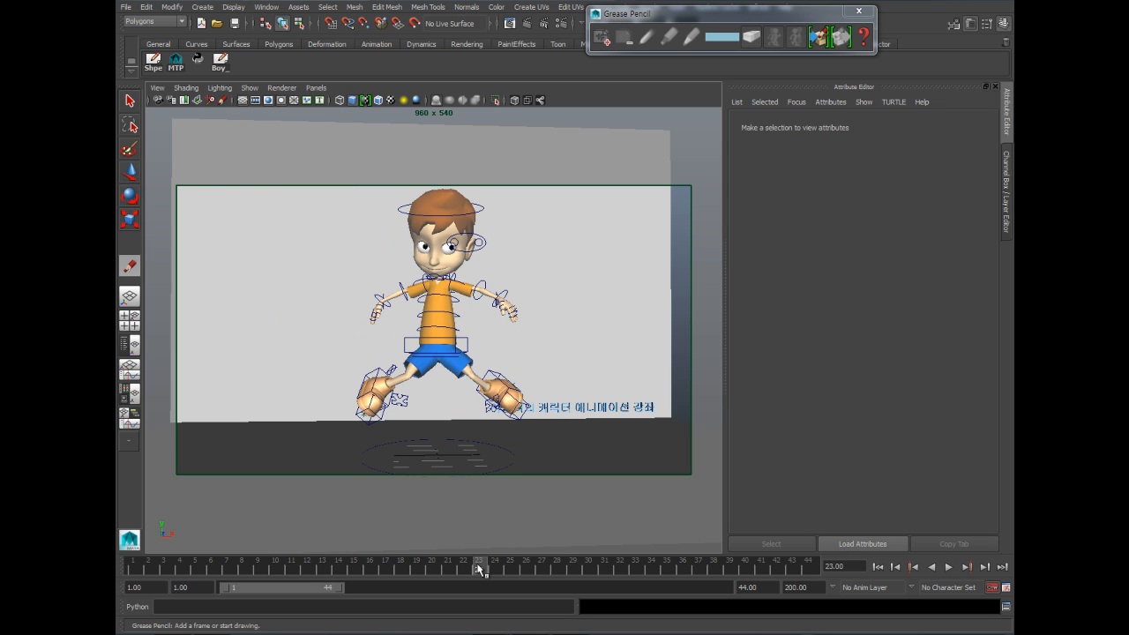
{"action": "key", "text": "q"}
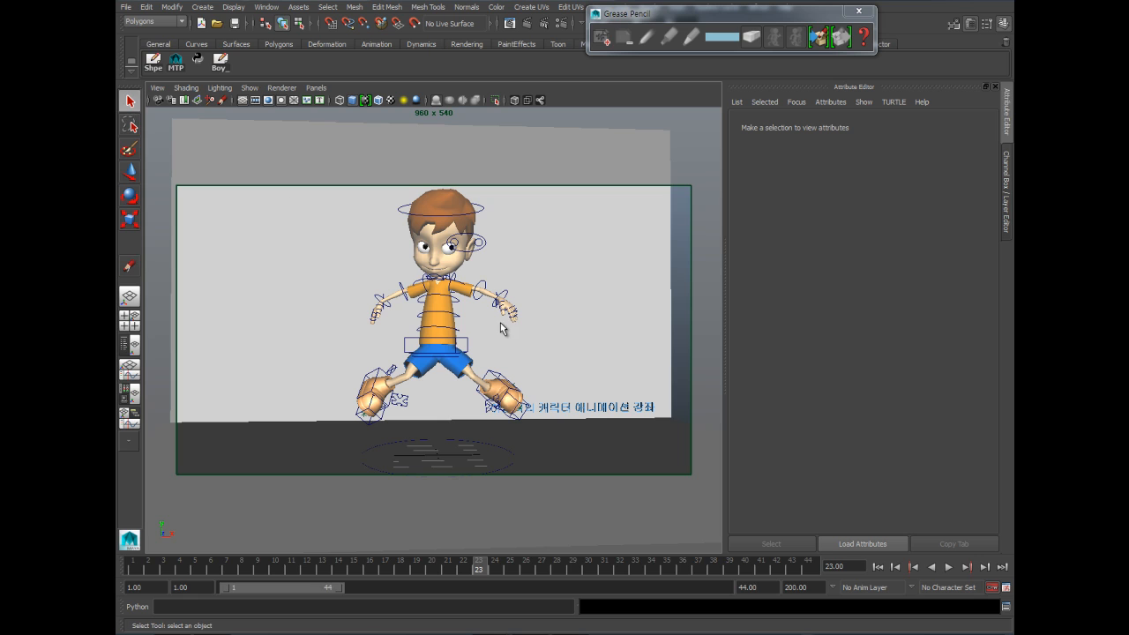
Step: Try shifting the right arm FK controls' keys between frames 14 and 35 one frame later and play back the motion
{"action": "left_click", "coordinate": [422, 288]}
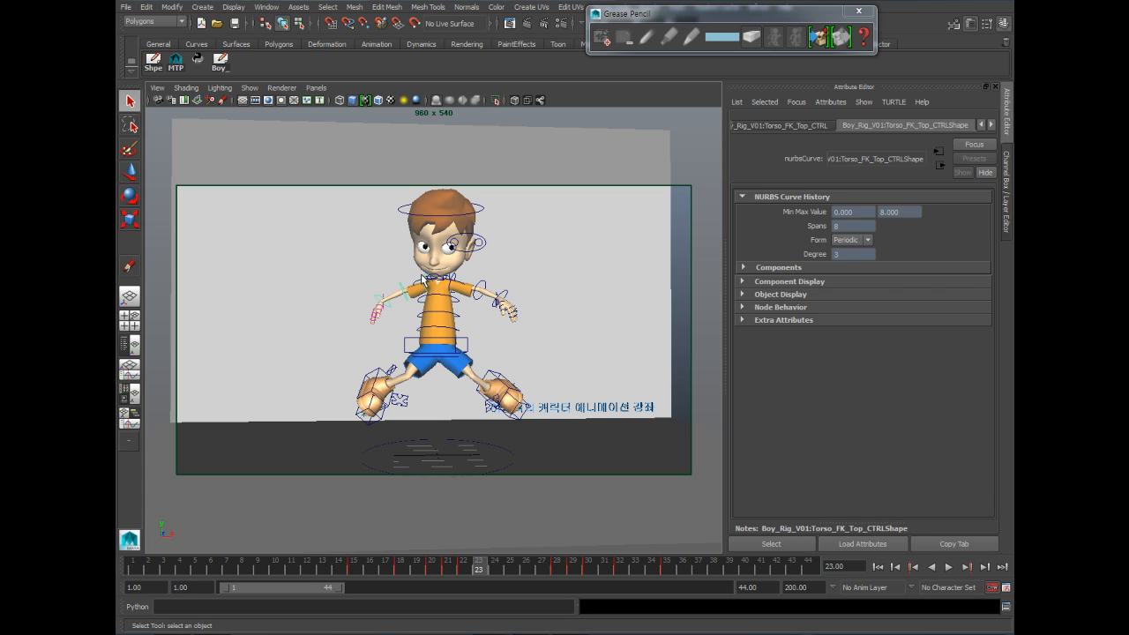
{"action": "left_click", "coordinate": [382, 294]}
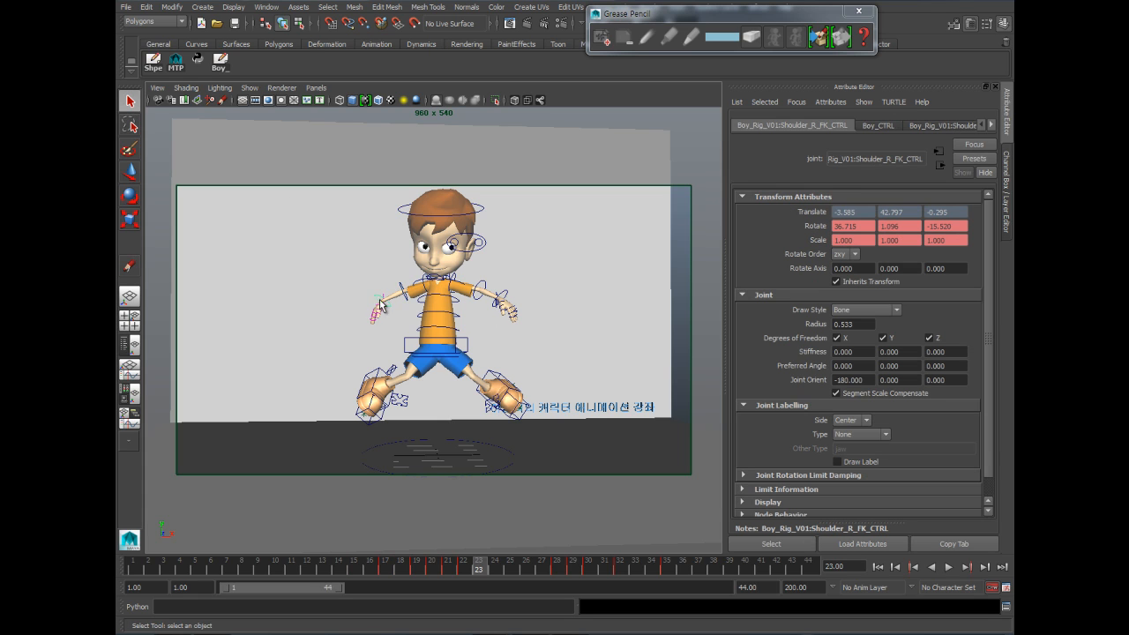
{"action": "left_click", "coordinate": [404, 294]}
{"action": "left_click", "coordinate": [429, 291]}
{"action": "key", "text": "alt+v"}
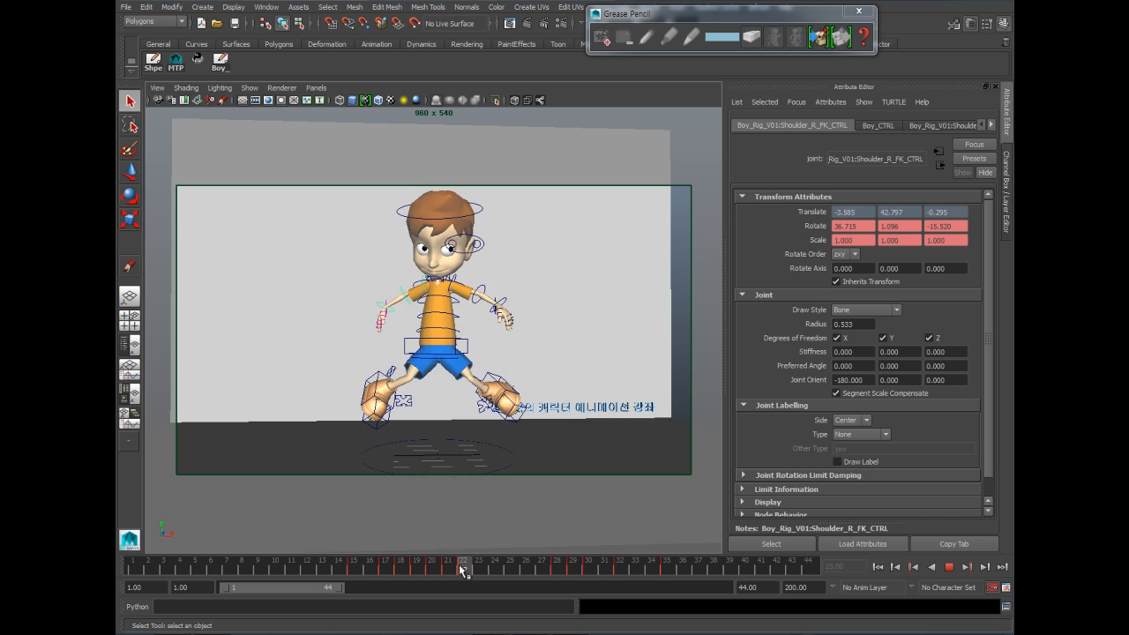
{"action": "left_click_drag", "start_coordinate": [435, 572], "coordinate": [676, 575]}
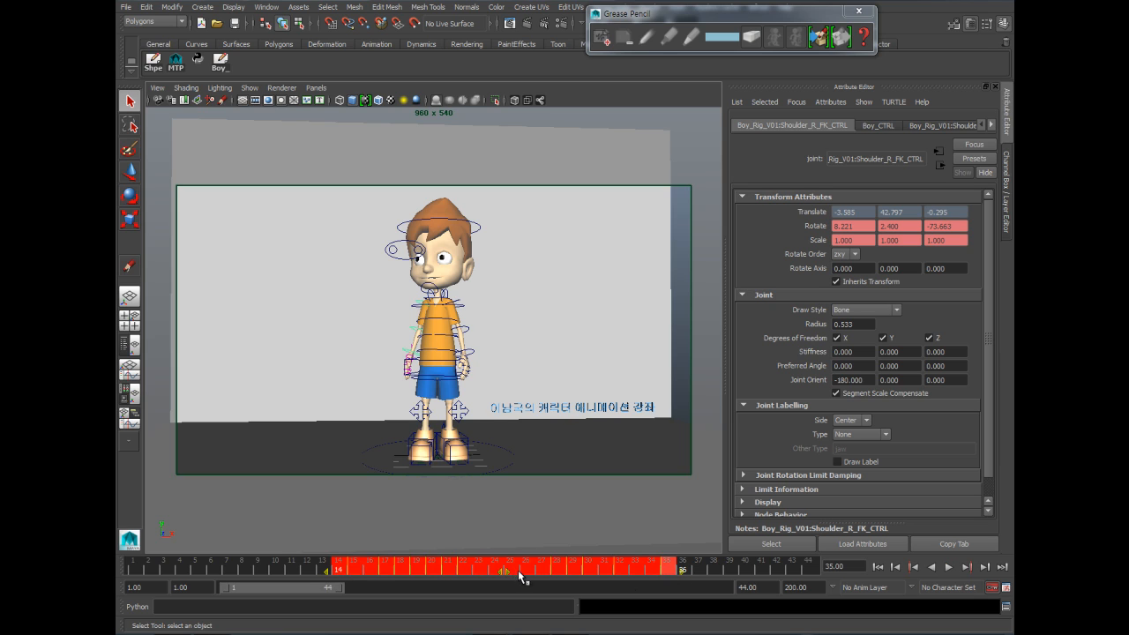
{"action": "left_click_drag", "start_coordinate": [506, 572], "coordinate": [519, 573]}
{"action": "left_click_drag", "start_coordinate": [346, 571], "coordinate": [510, 571]}
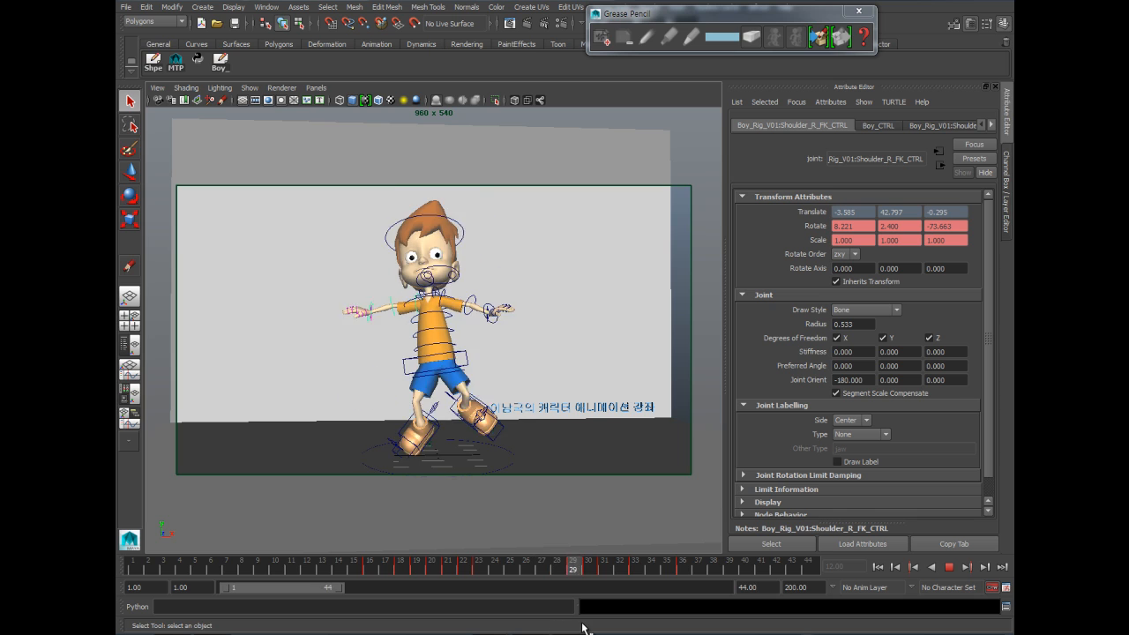
{"action": "left_click_drag", "start_coordinate": [601, 628], "coordinate": [283, 553]}
{"action": "left_click", "coordinate": [948, 567]}
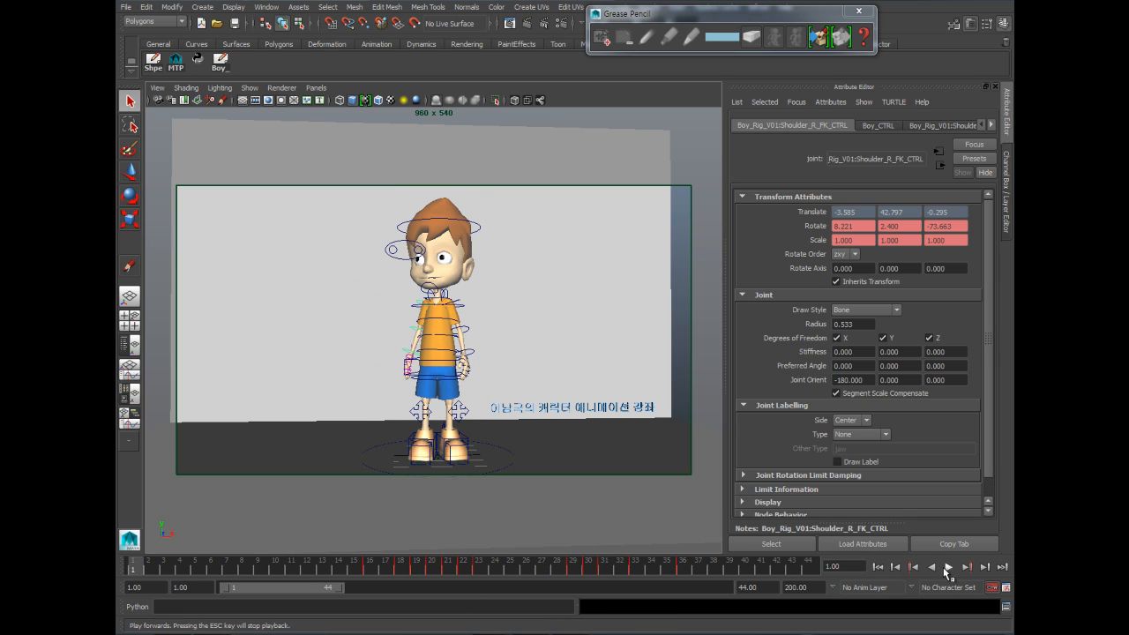
{"action": "left_click", "coordinate": [951, 569]}
Step: Undo the one-frame shift of the right arm's keys
{"action": "key", "text": "ctrl+z"}
{"action": "key", "text": "ctrl+z"}
{"action": "key", "text": "ctrl+z"}
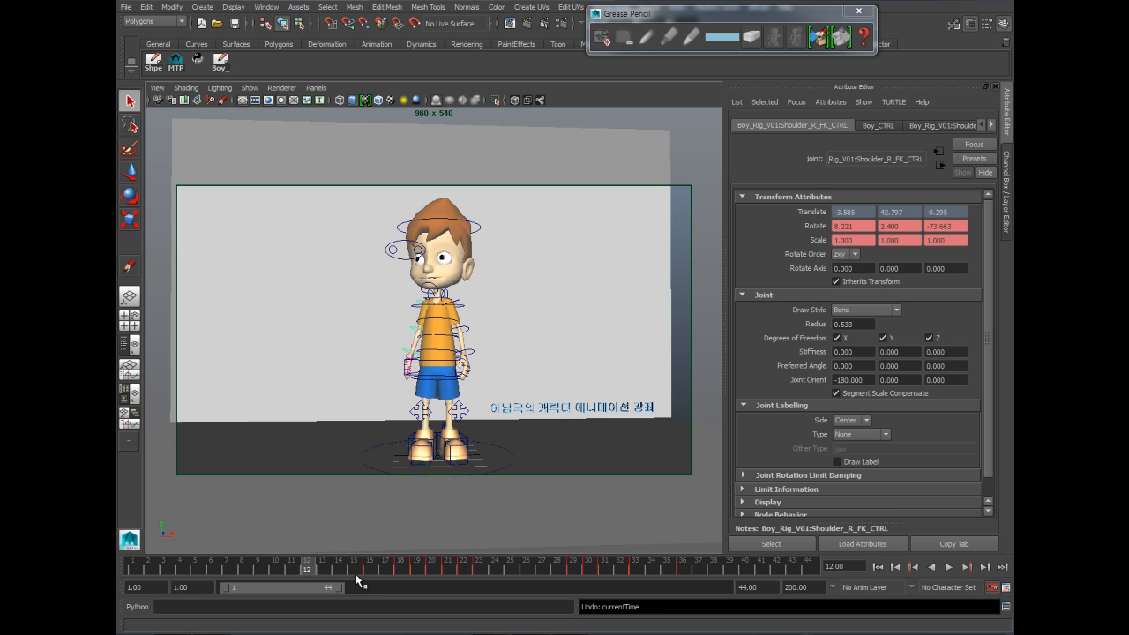
Step: Play back and scrub the jump again, stopping at frame 29 to examine the right arm's pose
{"action": "left_click_drag", "start_coordinate": [350, 565], "coordinate": [465, 567]}
{"action": "key", "text": "alt+v"}
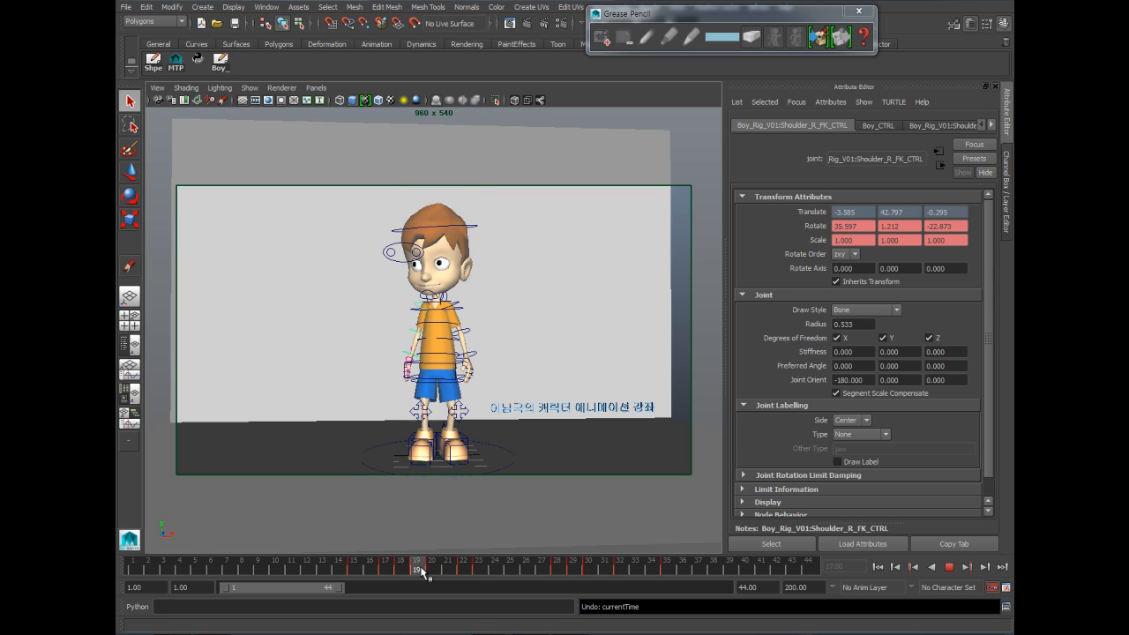
{"action": "mouse_move", "coordinate": [458, 563]}
{"action": "left_mouse_down"}
{"action": "mouse_move", "coordinate": [638, 571]}
{"action": "mouse_move", "coordinate": [603, 571]}
{"action": "left_mouse_up"}
{"action": "mouse_move", "coordinate": [496, 563]}
{"action": "left_mouse_down"}
{"action": "mouse_move", "coordinate": [601, 571]}
{"action": "mouse_move", "coordinate": [573, 573]}
{"action": "left_mouse_up"}
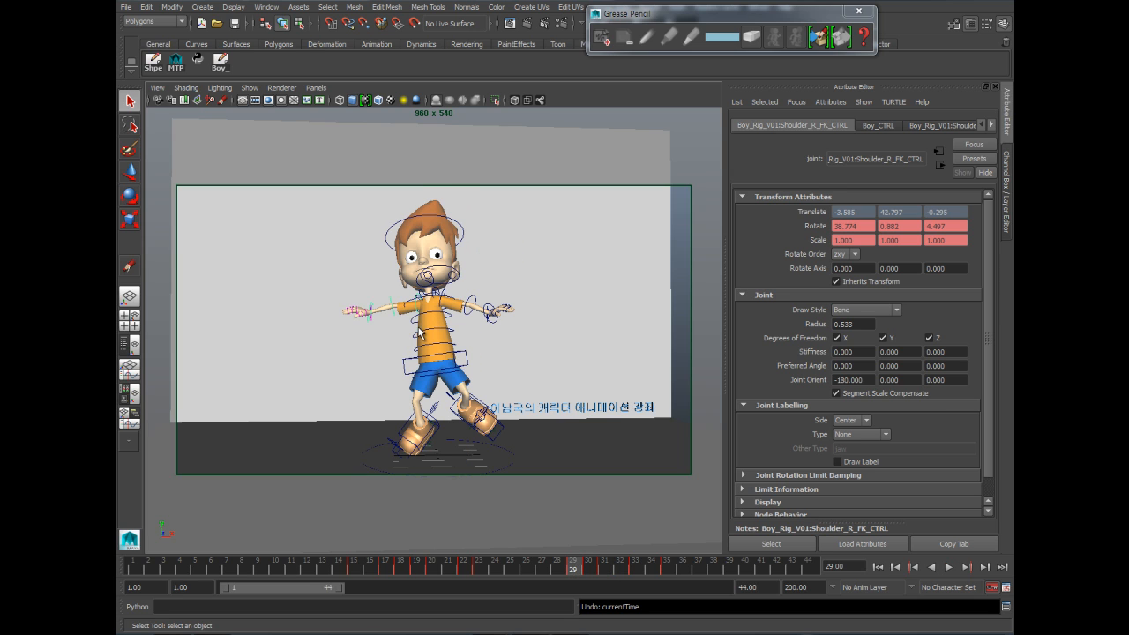
Step: Rotate the right elbow FK control at frame 29 so the forearm bends upward
{"action": "left_click", "coordinate": [409, 320]}
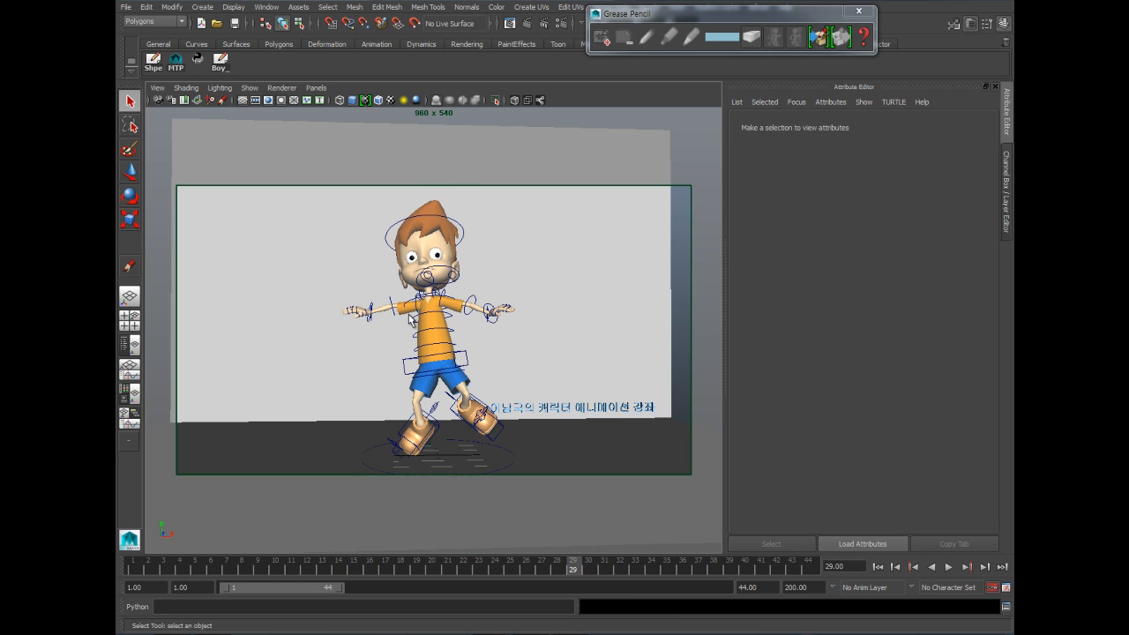
{"action": "left_click", "coordinate": [417, 310]}
{"action": "key", "text": "e"}
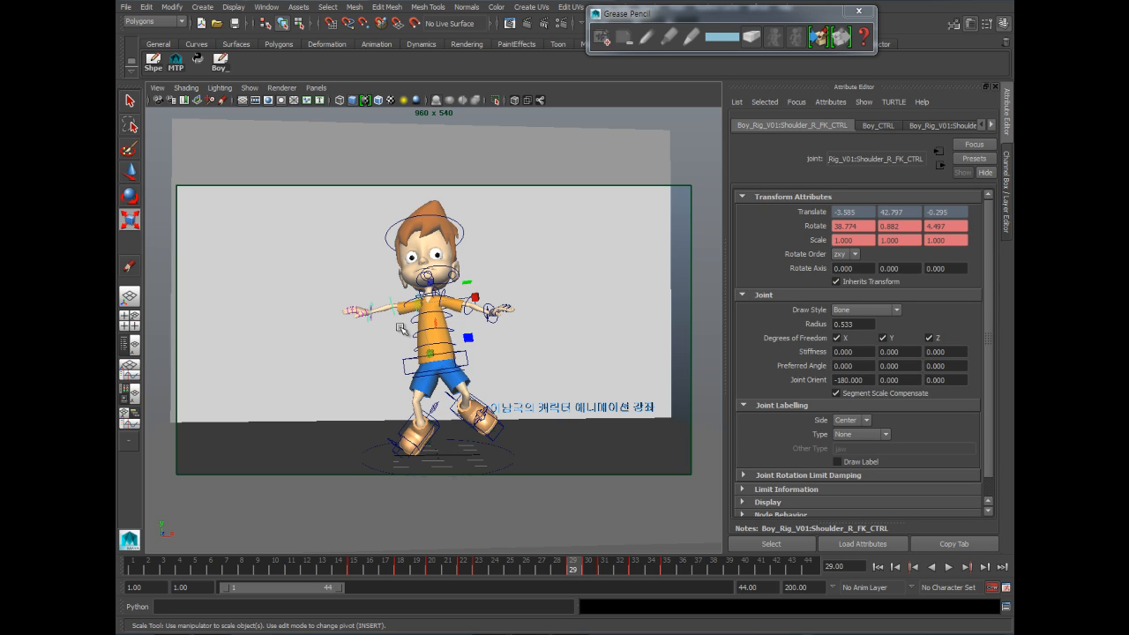
{"action": "left_click", "coordinate": [320, 286]}
{"action": "left_click", "coordinate": [390, 313]}
{"action": "left_click_drag", "start_coordinate": [353, 270], "coordinate": [362, 250]}
{"action": "mouse_move", "coordinate": [566, 569]}
{"action": "left_mouse_down"}
{"action": "mouse_move", "coordinate": [503, 580]}
{"action": "mouse_move", "coordinate": [574, 569]}
{"action": "left_mouse_up"}
{"action": "left_click", "coordinate": [310, 326]}
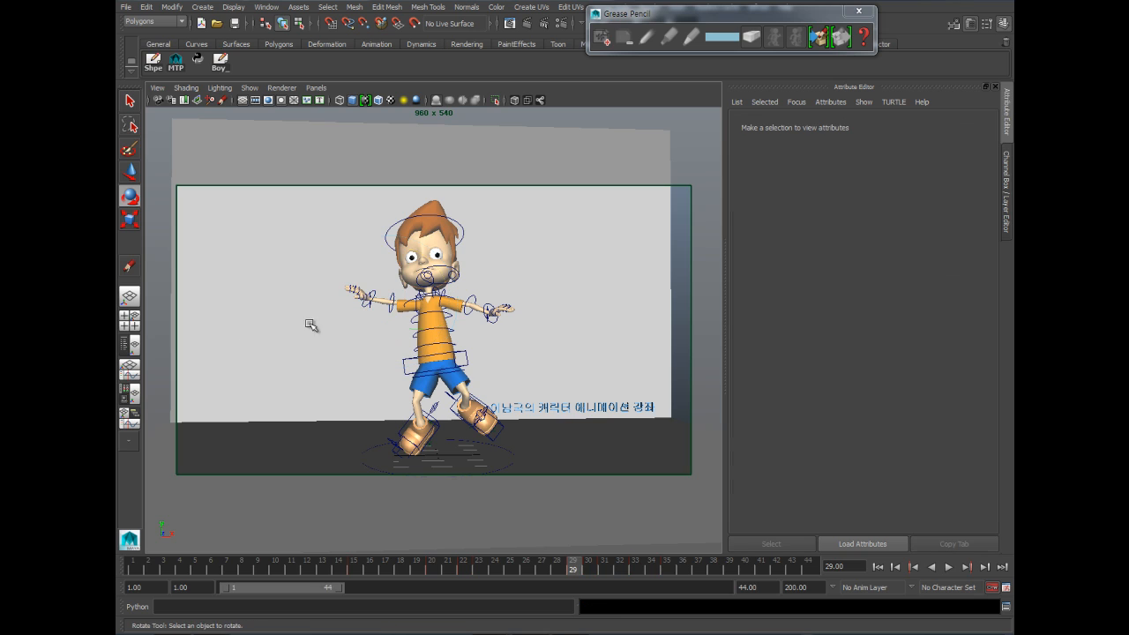
Step: Rotate the right wrist FK control at frame 29 to about -7, 11.4, 27.5 and key it
{"action": "left_click", "coordinate": [359, 308]}
{"action": "left_click_drag", "start_coordinate": [333, 254], "coordinate": [326, 262]}
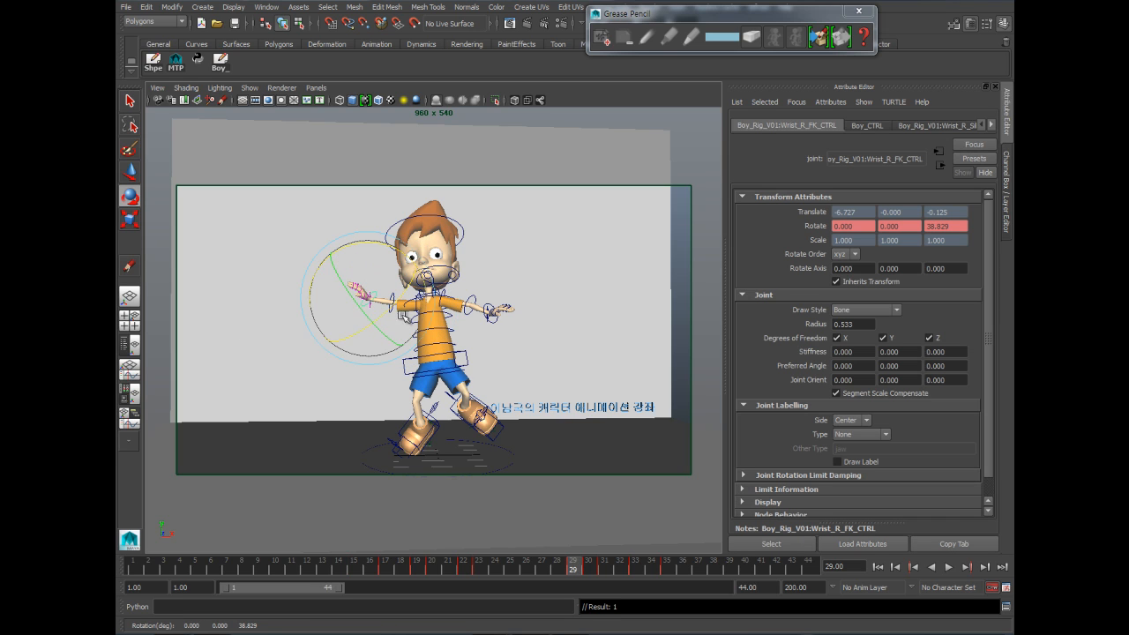
{"action": "mouse_move", "coordinate": [396, 308]}
{"action": "left_mouse_down"}
{"action": "mouse_move", "coordinate": [397, 277]}
{"action": "mouse_move", "coordinate": [393, 298]}
{"action": "left_mouse_up"}
{"action": "key", "text": "s"}
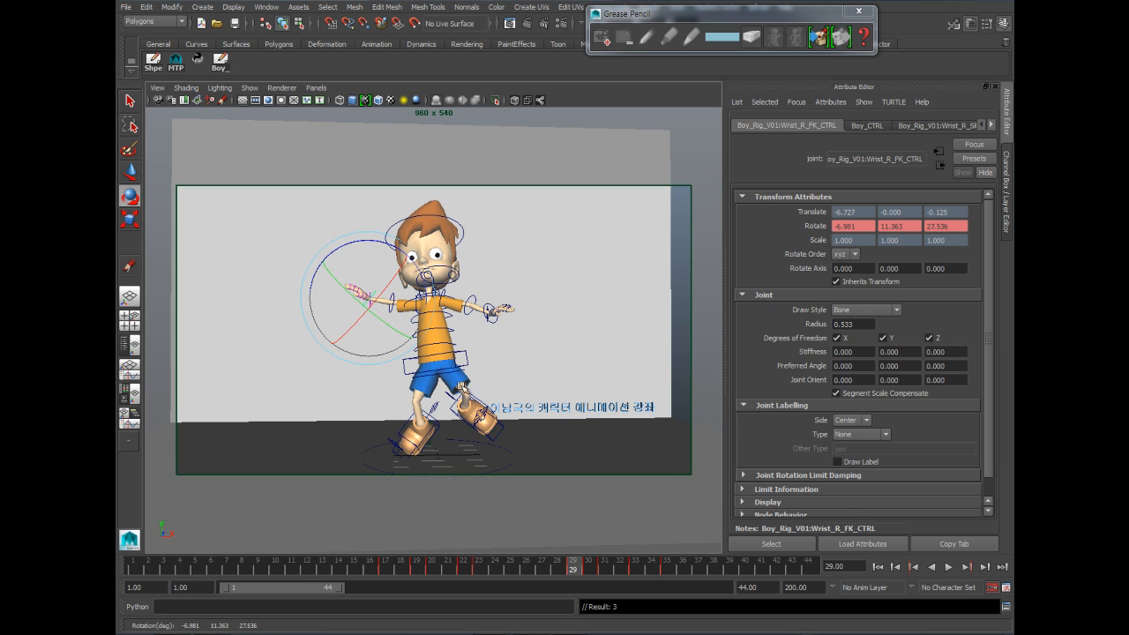
Step: Rotate the right elbow FK control at frame 30 to about -26.6, -1, 0 to lift the forearm
{"action": "left_click", "coordinate": [585, 566]}
{"action": "left_click", "coordinate": [291, 435]}
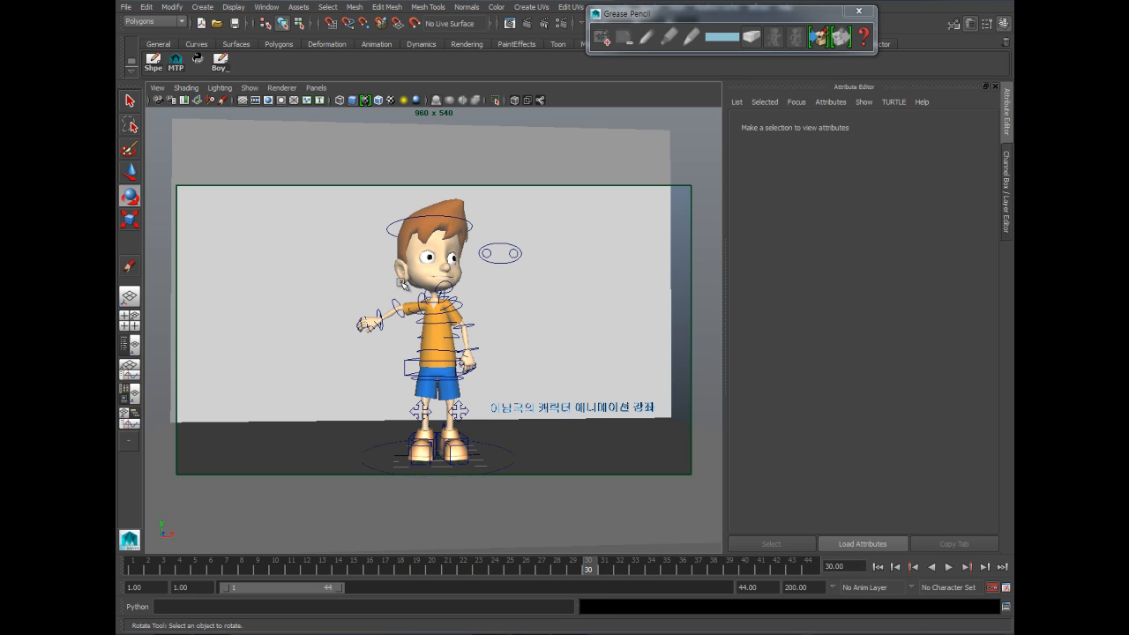
{"action": "left_click", "coordinate": [392, 300]}
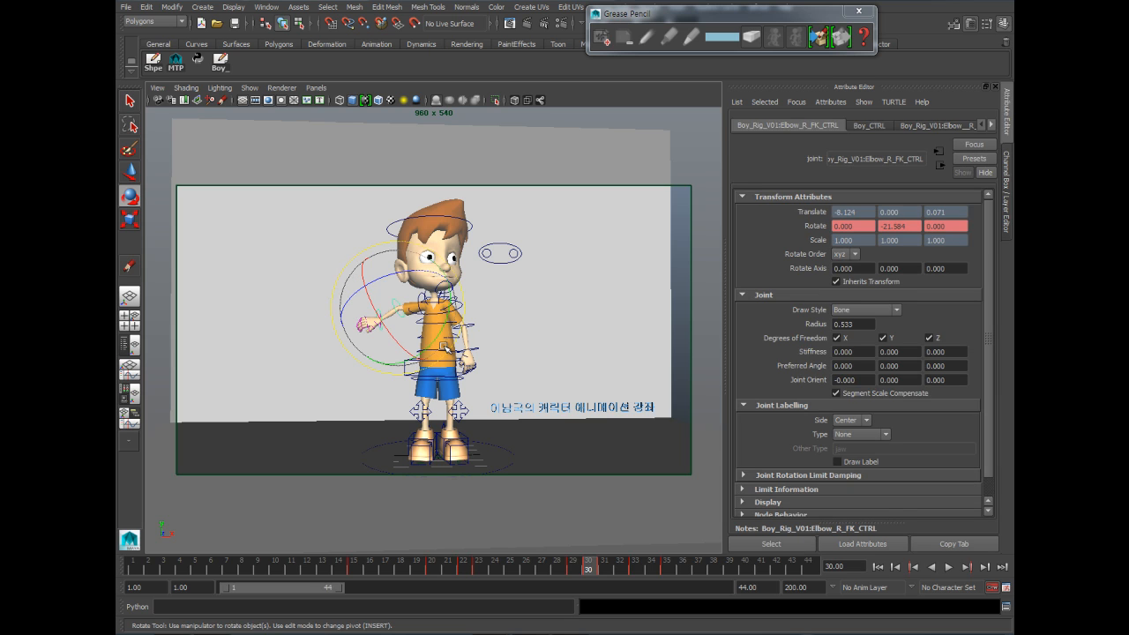
{"action": "left_click_drag", "start_coordinate": [430, 346], "coordinate": [374, 310]}
{"action": "left_click", "coordinate": [344, 315]}
{"action": "left_click", "coordinate": [388, 313]}
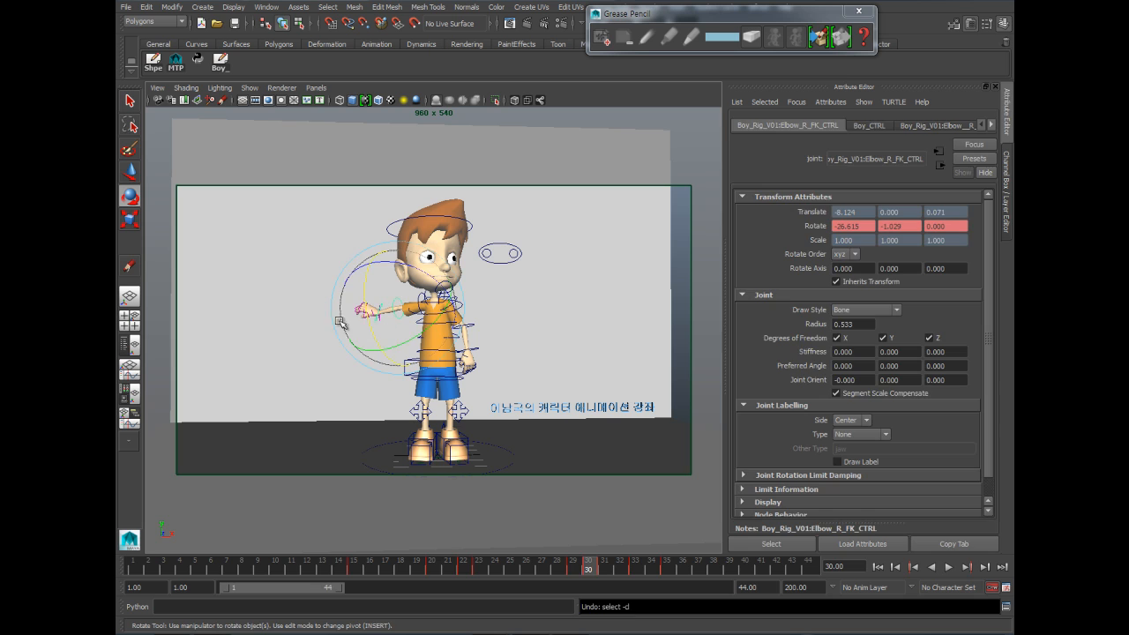
Step: Rotate the right wrist FK control at frame 30 to about -33.1, 7.2, 52.5
{"action": "left_click", "coordinate": [357, 315]}
{"action": "left_click", "coordinate": [379, 309]}
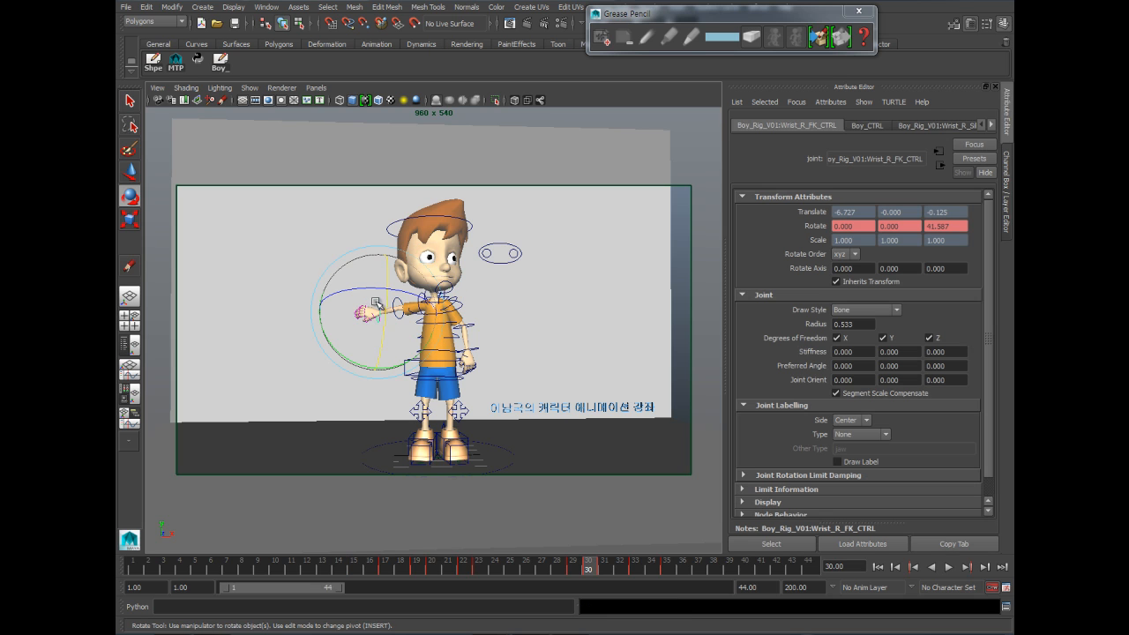
{"action": "left_click_drag", "start_coordinate": [382, 338], "coordinate": [385, 300]}
{"action": "left_click_drag", "start_coordinate": [336, 276], "coordinate": [350, 270]}
Step: Play back the arm motion and move the right wrist's key at frame 31 one frame later
{"action": "key", "text": "alt+v"}
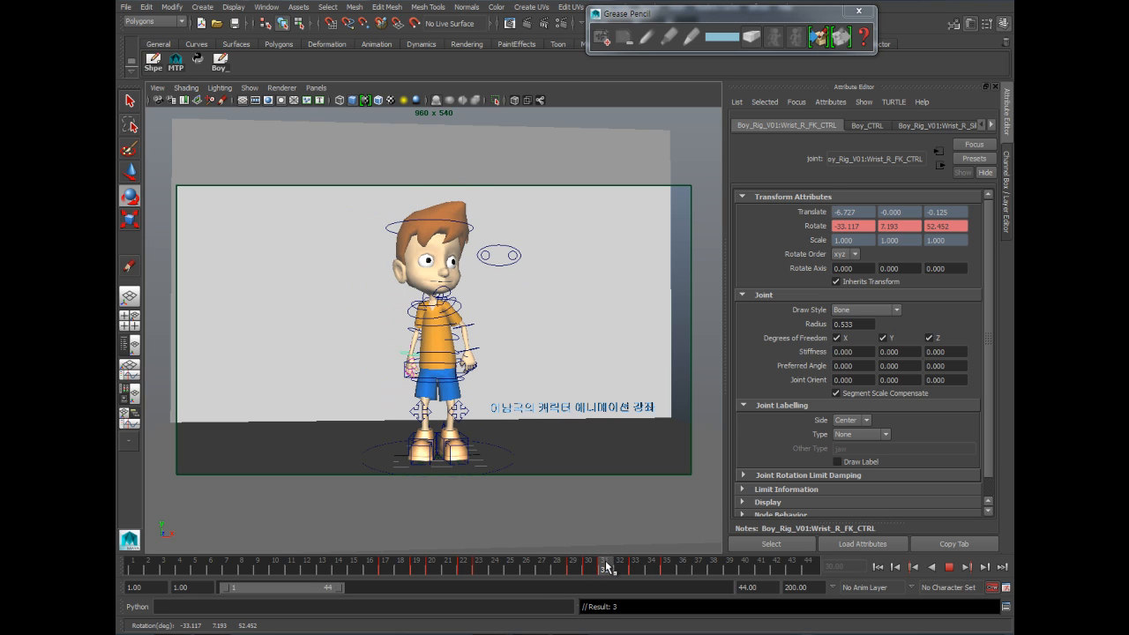
{"action": "key", "text": "alt+v"}
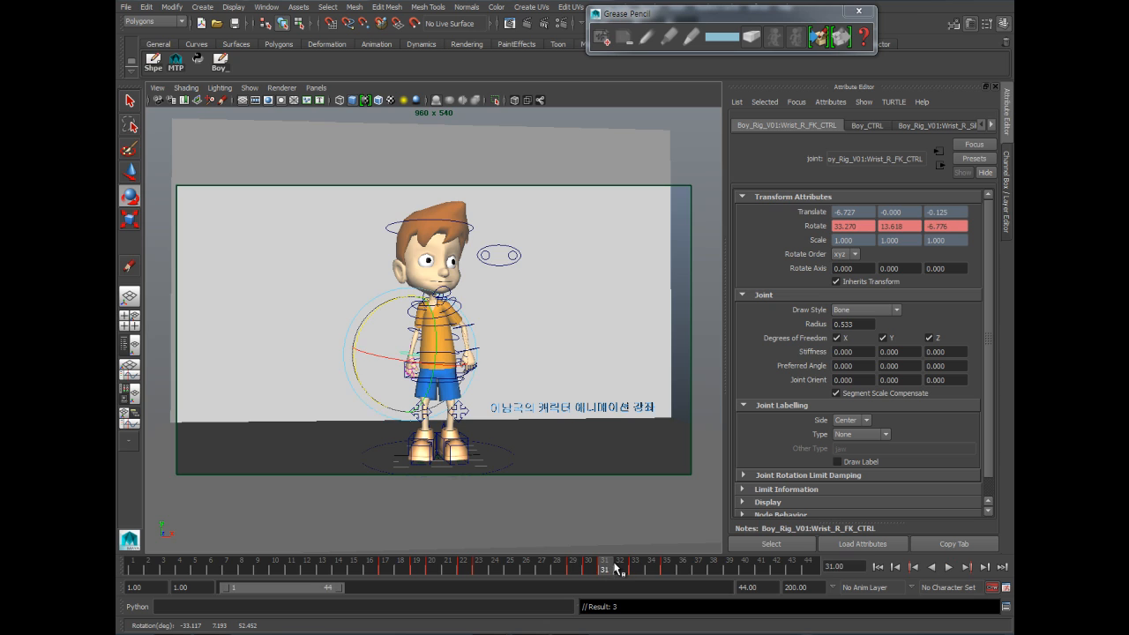
{"action": "mouse_move", "coordinate": [606, 569]}
{"action": "left_mouse_down", "text": "shift"}
{"action": "mouse_move", "coordinate": [621, 569]}
{"action": "mouse_move", "coordinate": [563, 569]}
{"action": "mouse_move", "coordinate": [622, 566]}
{"action": "mouse_move", "coordinate": [607, 571]}
{"action": "left_mouse_up", "text": "shift"}
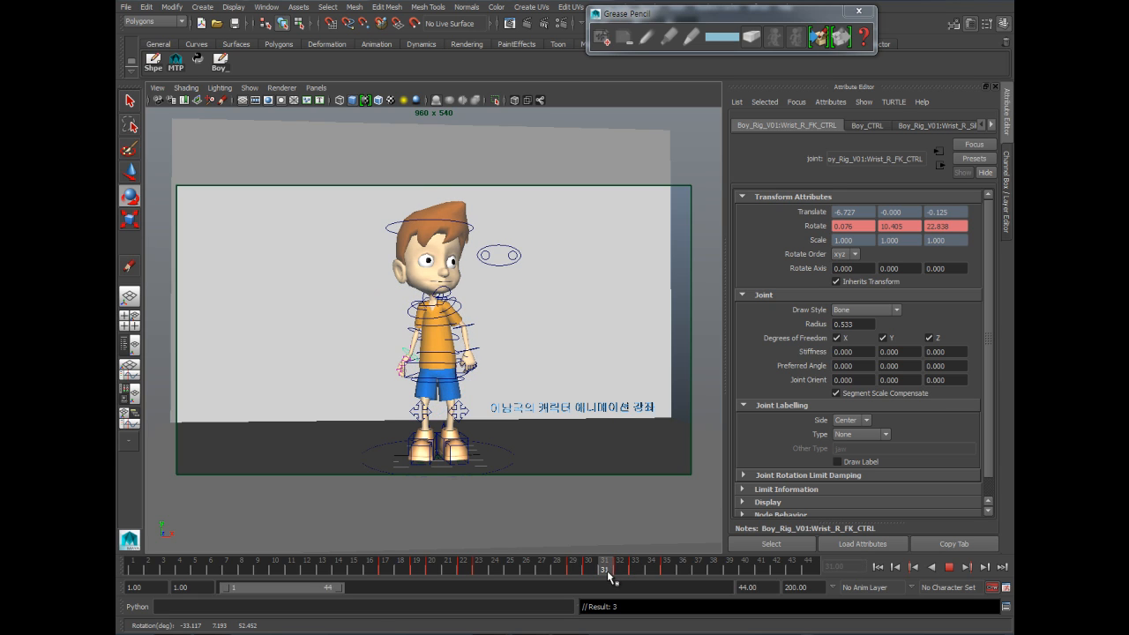
Step: Rotate the right shoulder FK control at frame 31 to about -1, -0.3, -61, then play back and return to frame 30
{"action": "left_click", "coordinate": [264, 341]}
{"action": "left_click", "coordinate": [411, 302]}
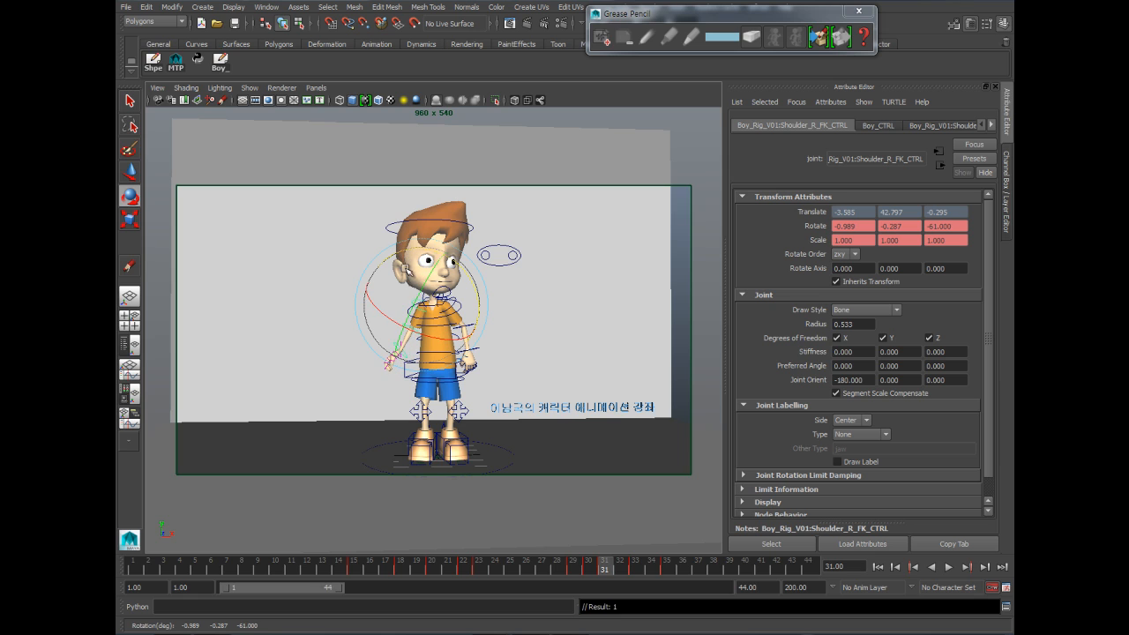
{"action": "key", "text": "alt+v"}
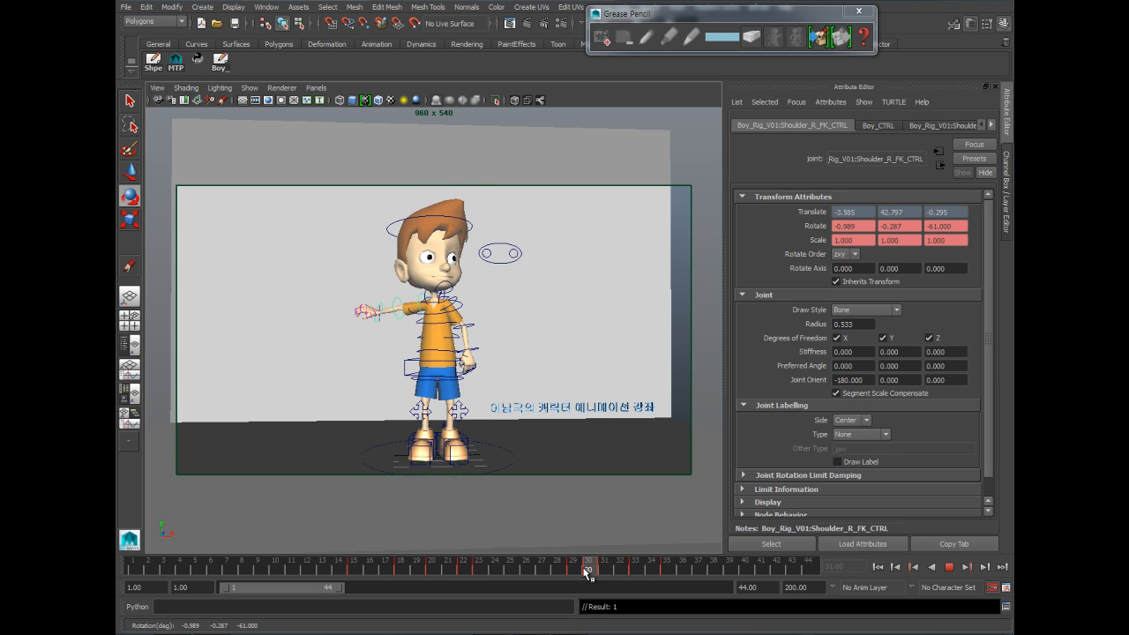
{"action": "key", "text": "alt+v"}
{"action": "key", "text": "e"}
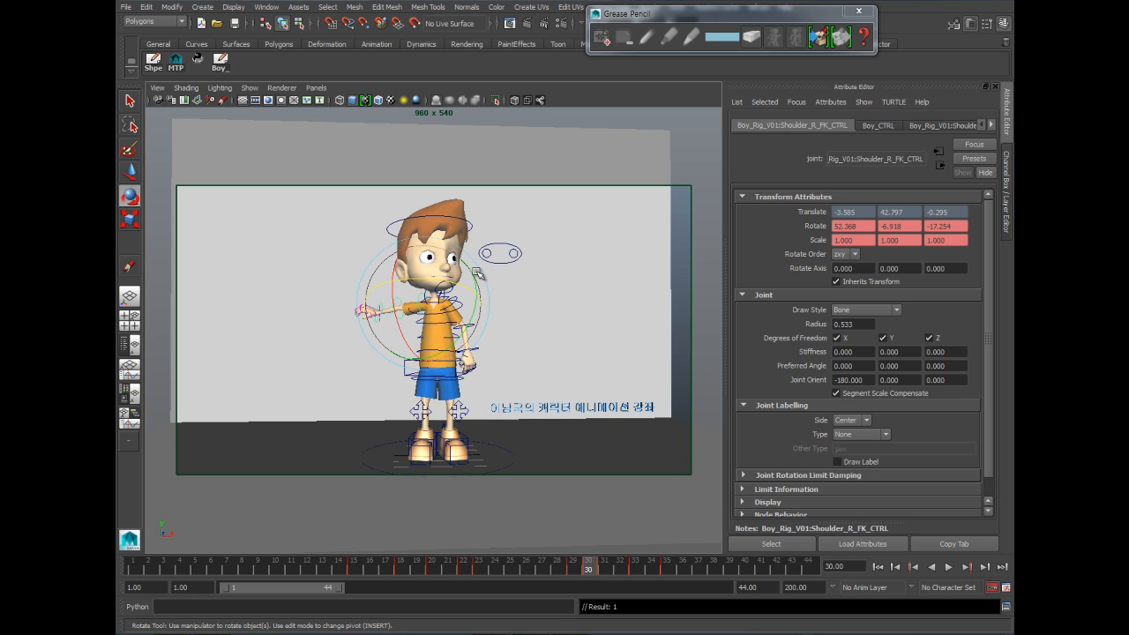
Step: Rotate the right shoulder FK control at frame 30 so the arm hangs lower
{"action": "left_click", "coordinate": [304, 291]}
{"action": "left_click", "coordinate": [414, 295]}
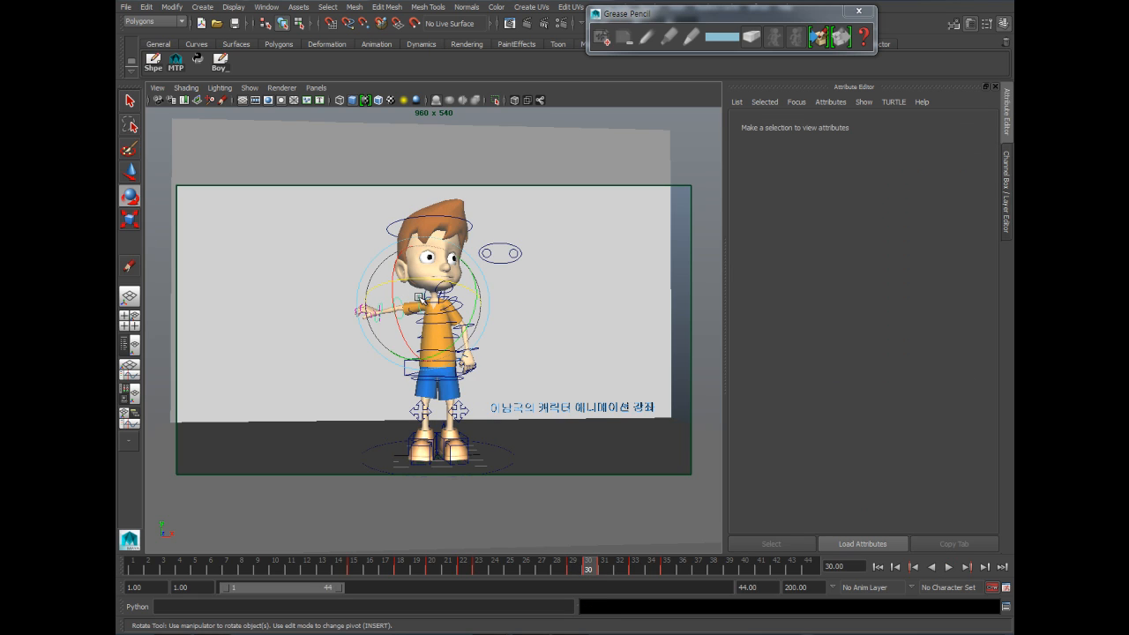
{"action": "left_click_drag", "start_coordinate": [474, 267], "coordinate": [459, 249]}
{"action": "left_click", "coordinate": [344, 389]}
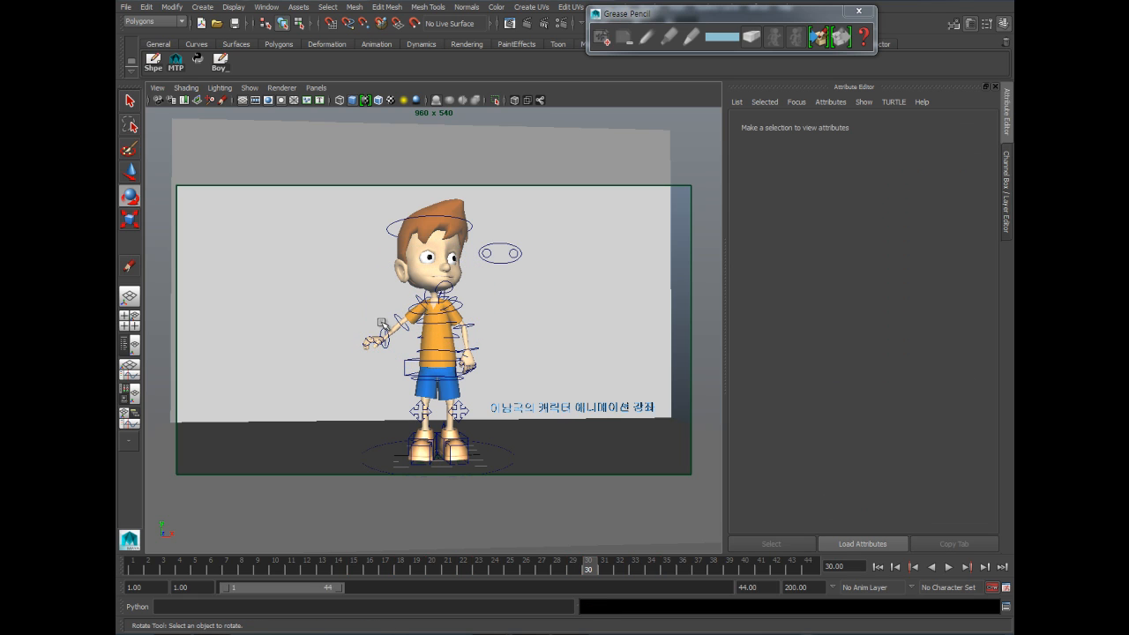
Step: Rotate the right wrist FK control at frame 30 to about -36.5, 24.3, 40.2, then play back the jump
{"action": "left_click", "coordinate": [378, 336]}
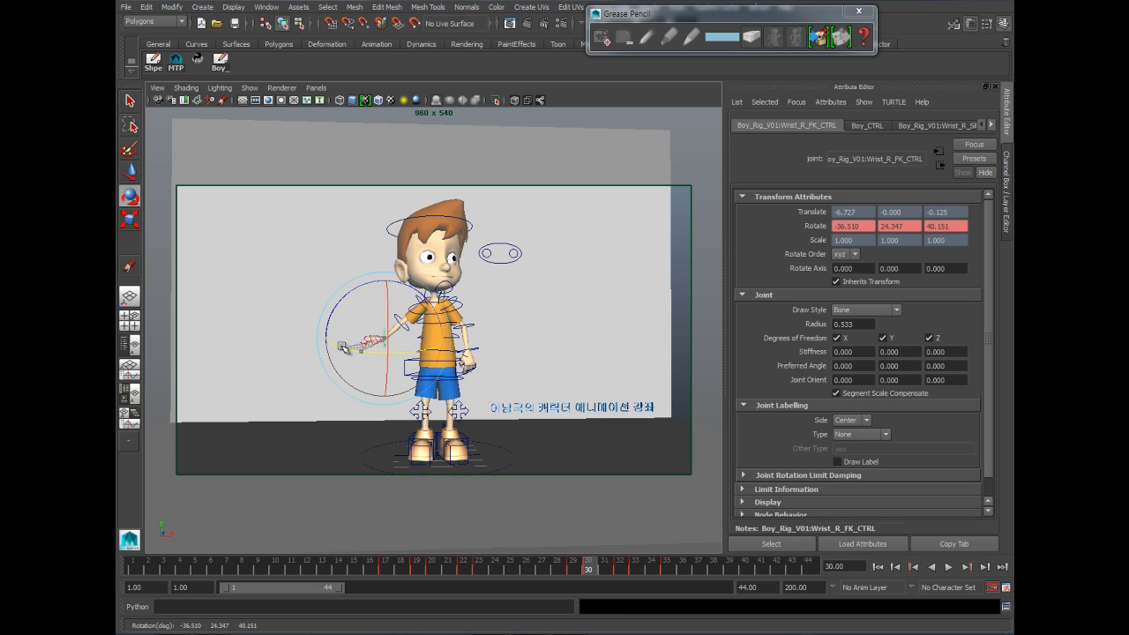
{"action": "key", "text": "alt+v"}
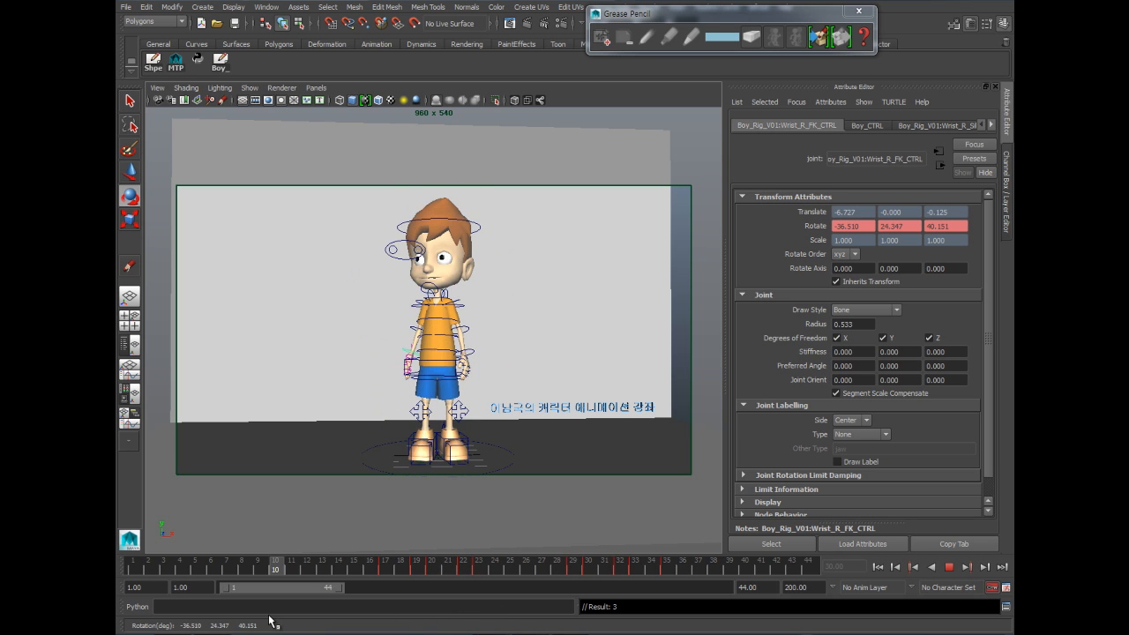
{"action": "key", "text": "alt+v"}
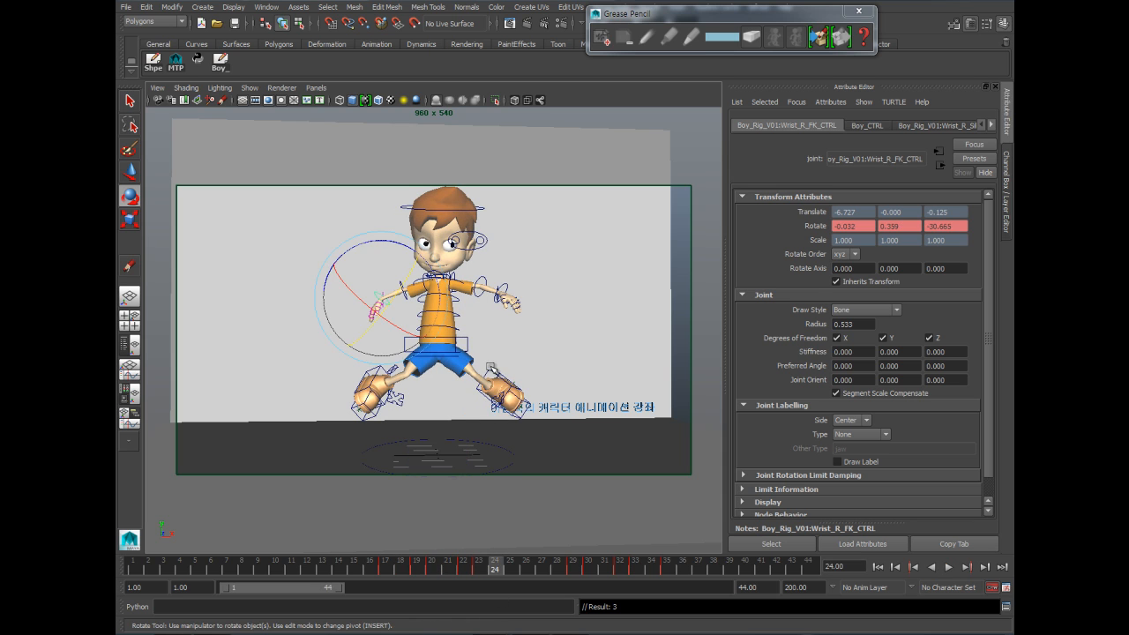
Step: Lower the left foot IK control toward the ground at frame 22 and rotate the foot so its toes point down
{"action": "left_click", "coordinate": [491, 375]}
{"action": "key", "text": "alt+v"}
{"action": "left_click_drag", "start_coordinate": [457, 570], "coordinate": [449, 572]}
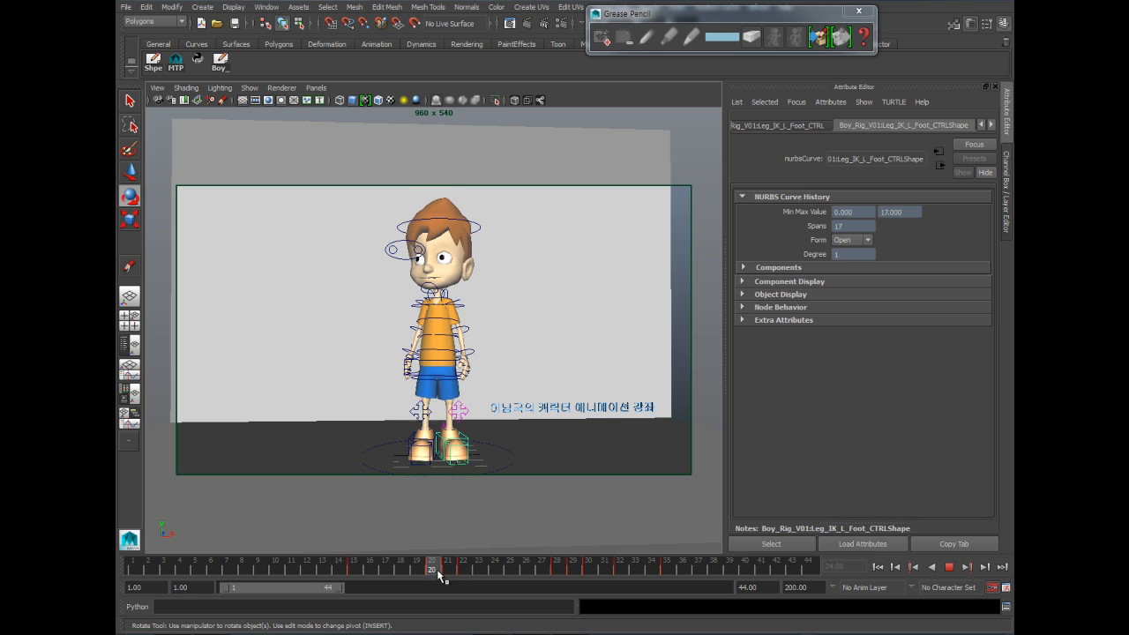
{"action": "left_click", "coordinate": [444, 569]}
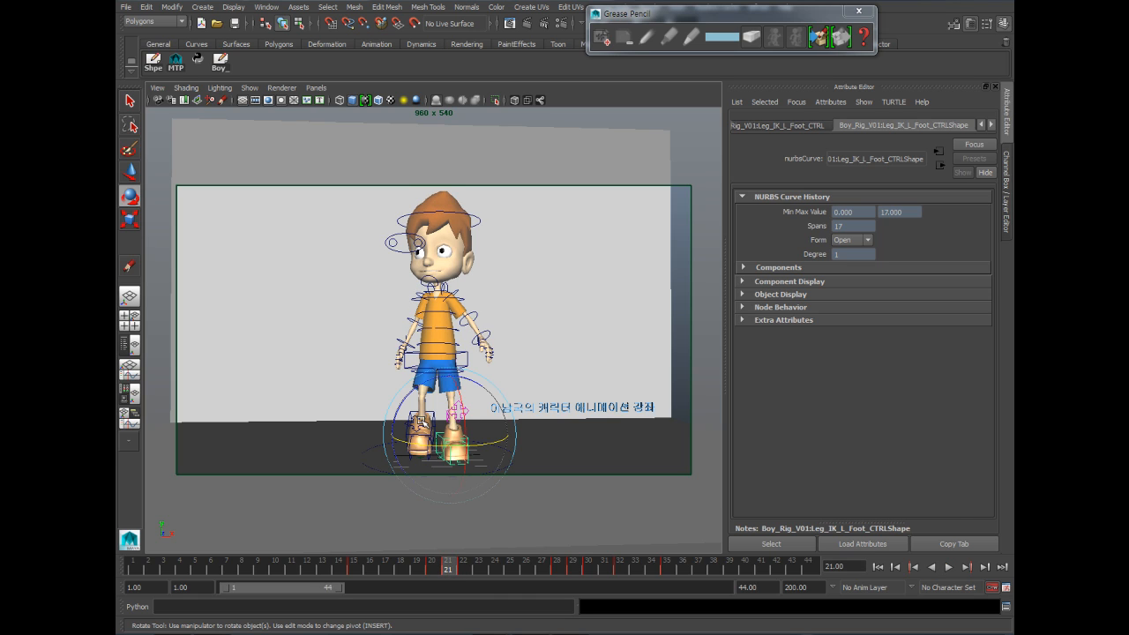
{"action": "left_click", "coordinate": [457, 570]}
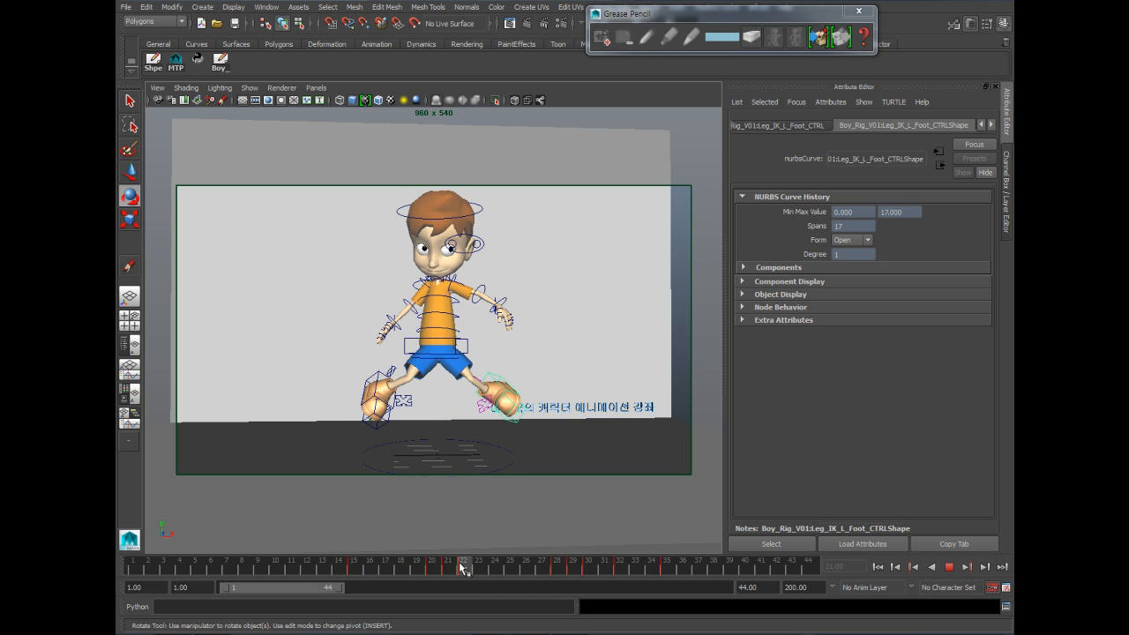
{"action": "left_click", "coordinate": [490, 407]}
{"action": "key", "text": "w"}
{"action": "left_click_drag", "start_coordinate": [491, 394], "coordinate": [516, 519]}
{"action": "key", "text": "e"}
{"action": "left_click_drag", "start_coordinate": [508, 457], "coordinate": [424, 458]}
{"action": "left_click_drag", "start_coordinate": [420, 380], "coordinate": [445, 376]}
{"action": "left_click", "coordinate": [257, 368]}
Step: Move the left leg's pole vector control at frame 22 to about 8.9, 12.8, 11.9 and key it
{"action": "left_click", "coordinate": [468, 401]}
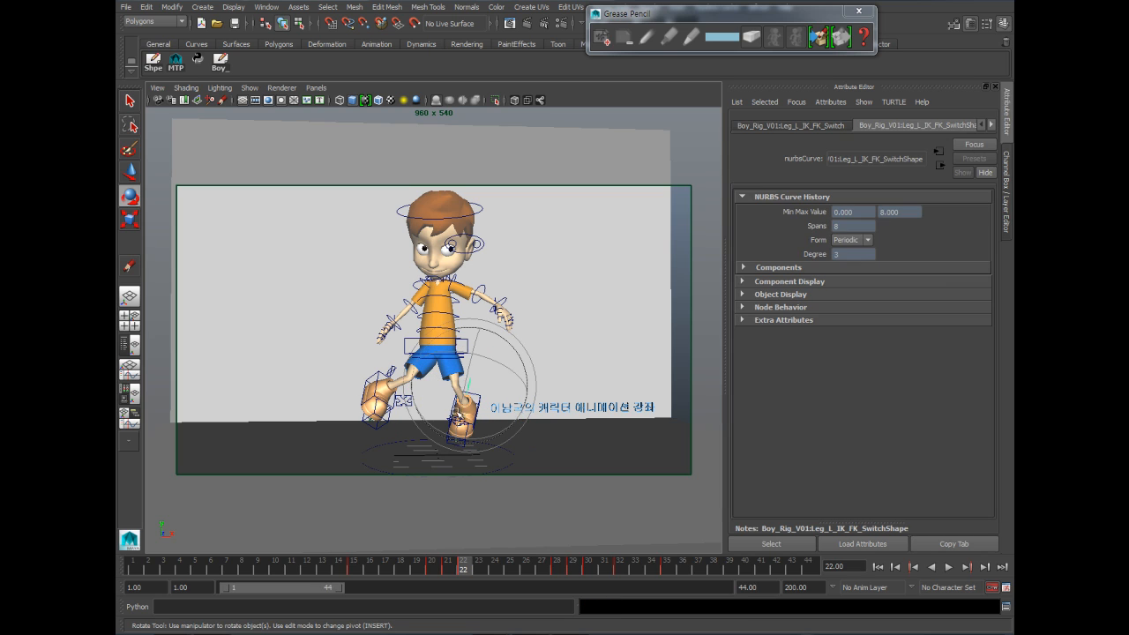
{"action": "key", "text": "w"}
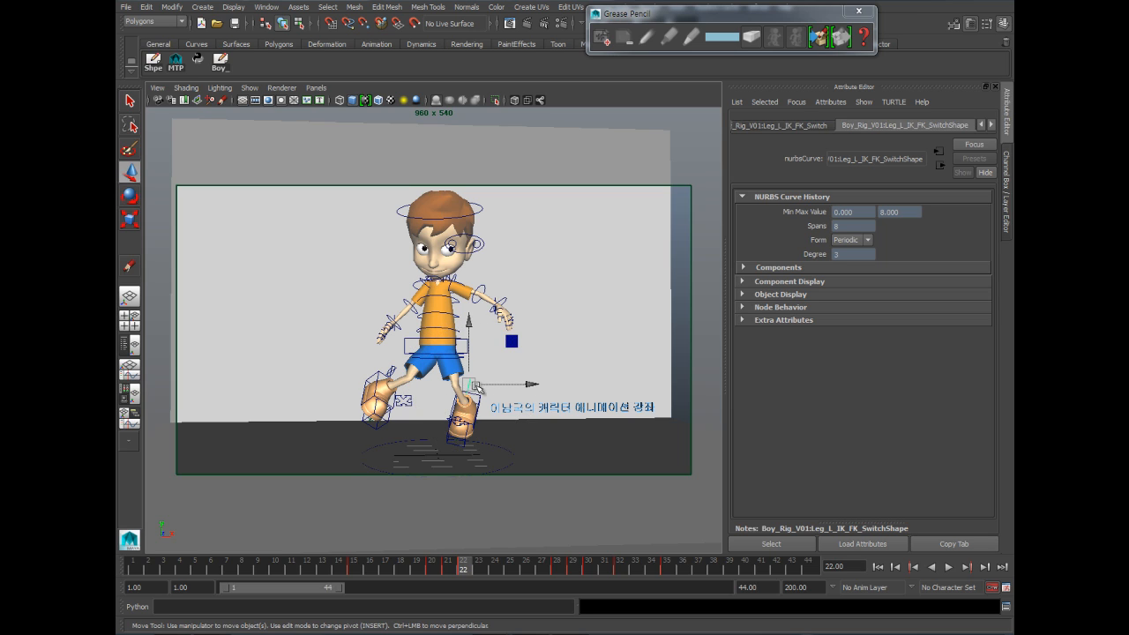
{"action": "left_click", "coordinate": [433, 414]}
{"action": "left_click", "coordinate": [478, 413]}
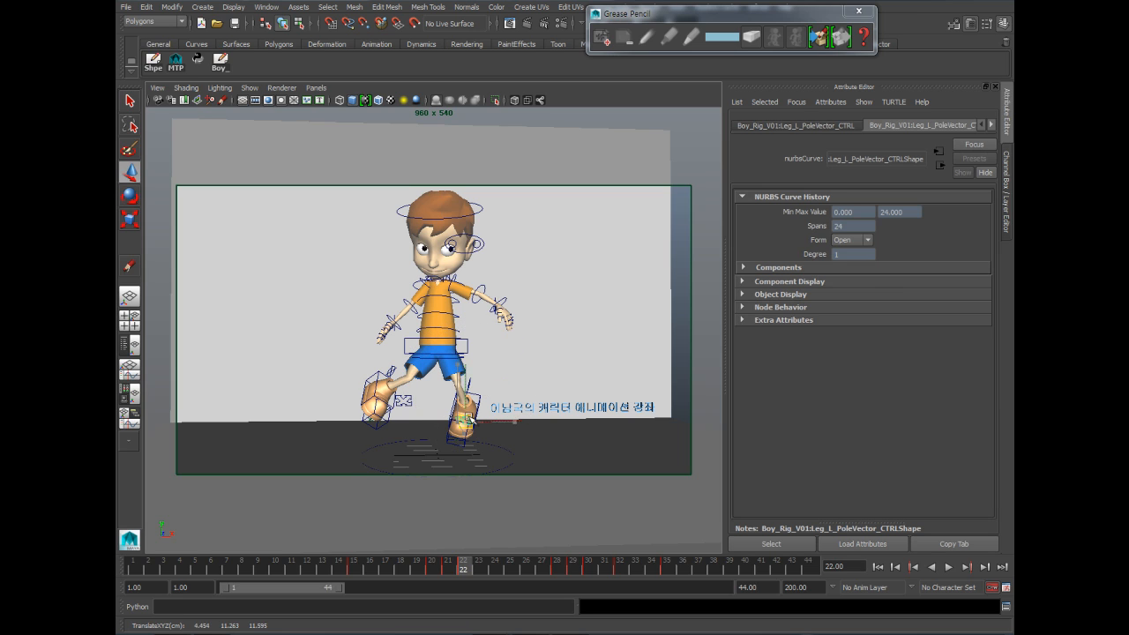
{"action": "left_click_drag", "start_coordinate": [479, 414], "coordinate": [473, 414]}
{"action": "key", "text": "s"}
Step: Raise the left foot IK control at frame 29 and rotate it to about 64.5, 19.3, 69.3, then play back
{"action": "key", "text": "alt+v"}
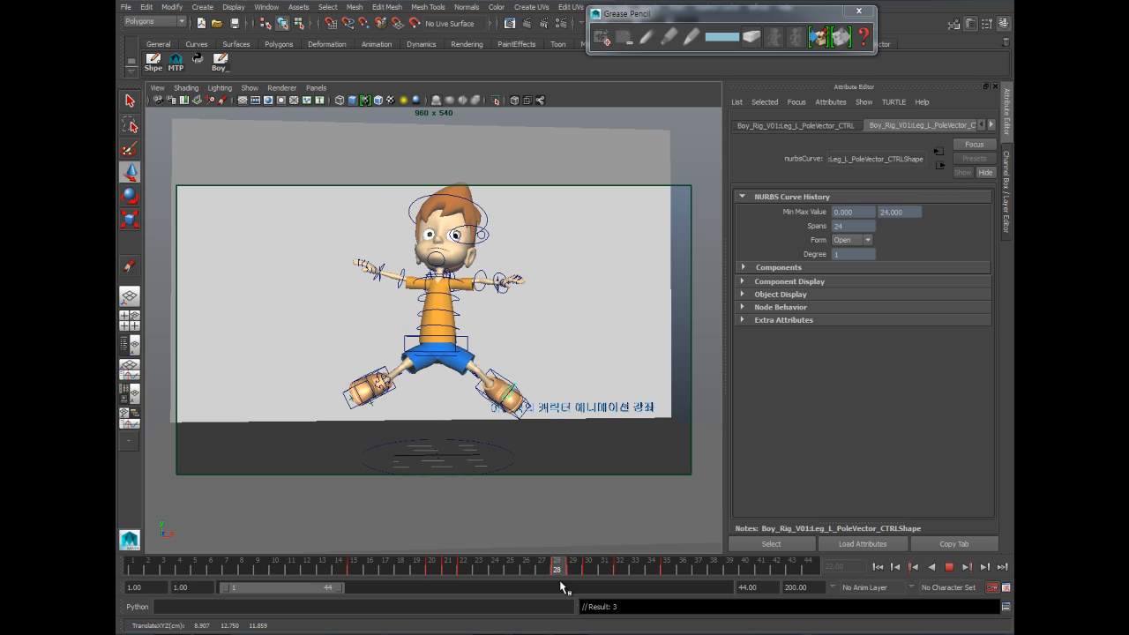
{"action": "key", "text": "alt+v"}
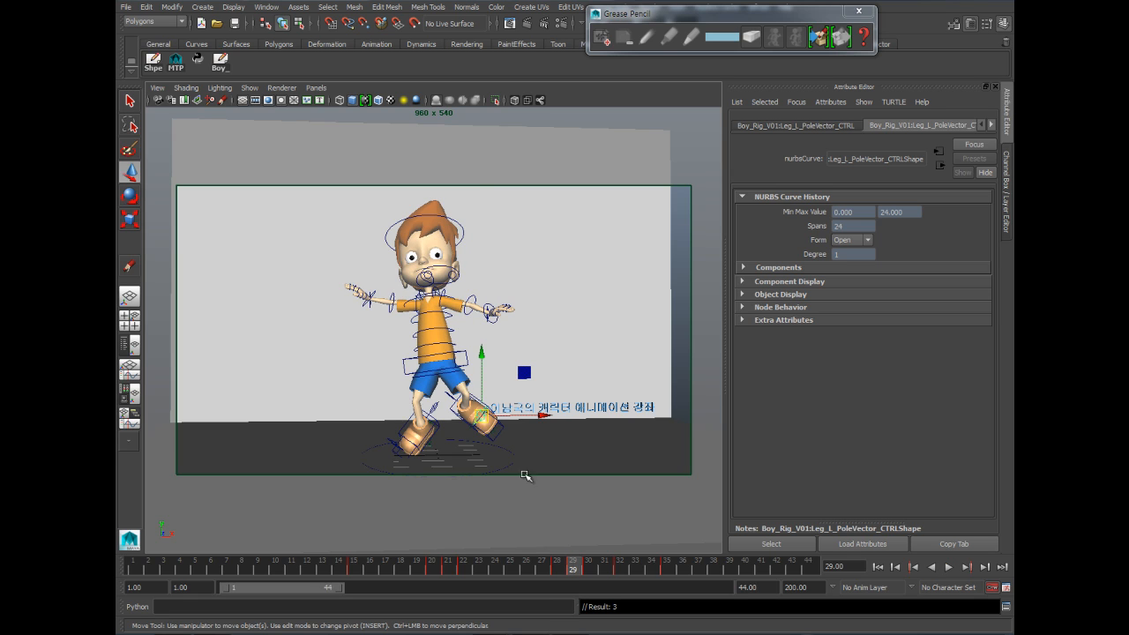
{"action": "left_click_drag", "start_coordinate": [451, 408], "coordinate": [496, 454]}
{"action": "key", "text": "e"}
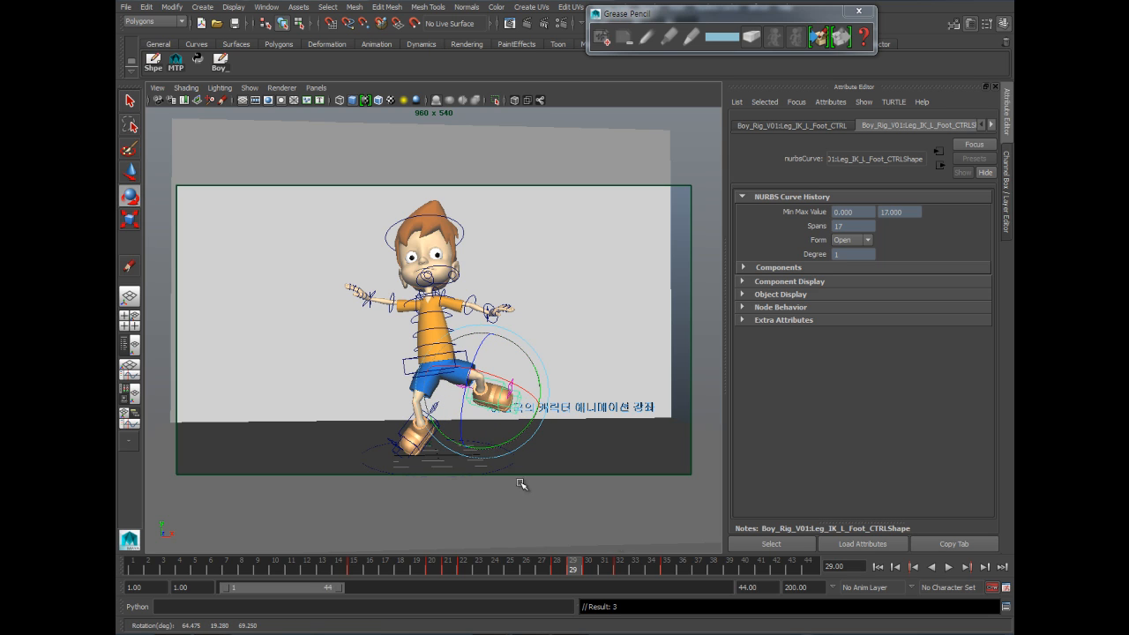
{"action": "key", "text": "alt+v"}
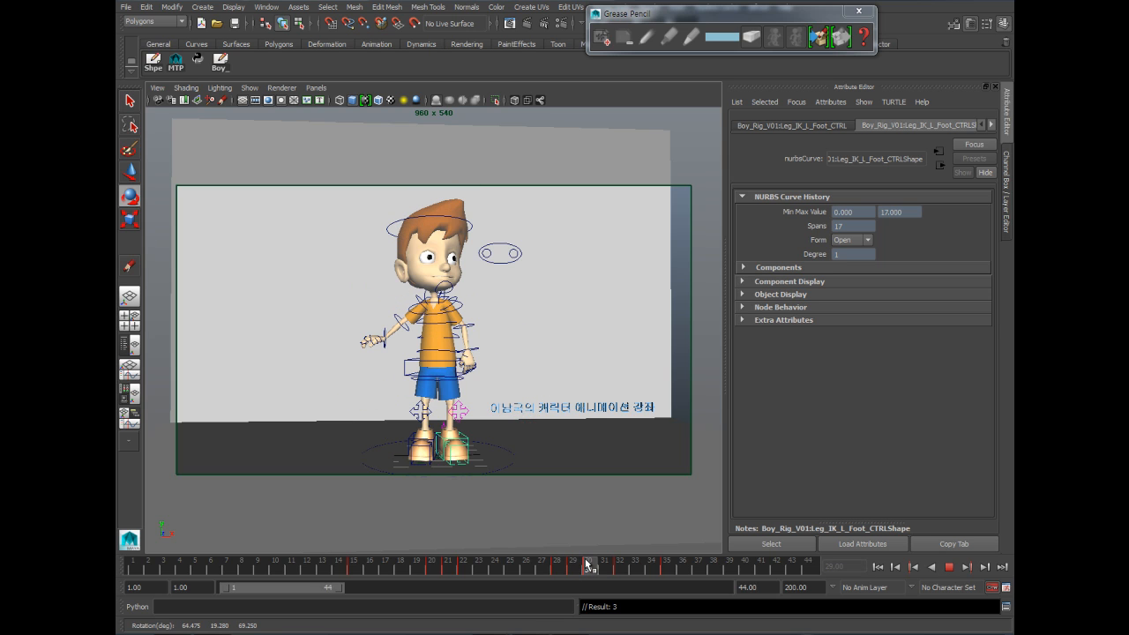
Step: Move the left foot's landing key at frame 30 one frame later, then play back and scrub through the jump
{"action": "left_click", "coordinate": [588, 566]}
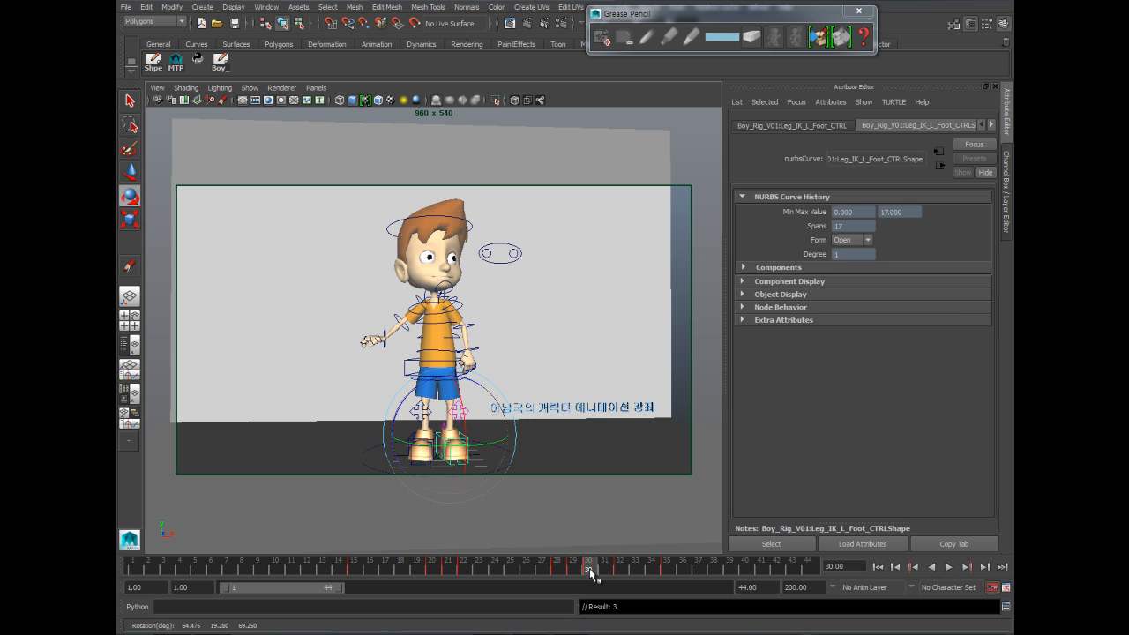
{"action": "left_click", "coordinate": [597, 568]}
{"action": "key", "text": "alt+v"}
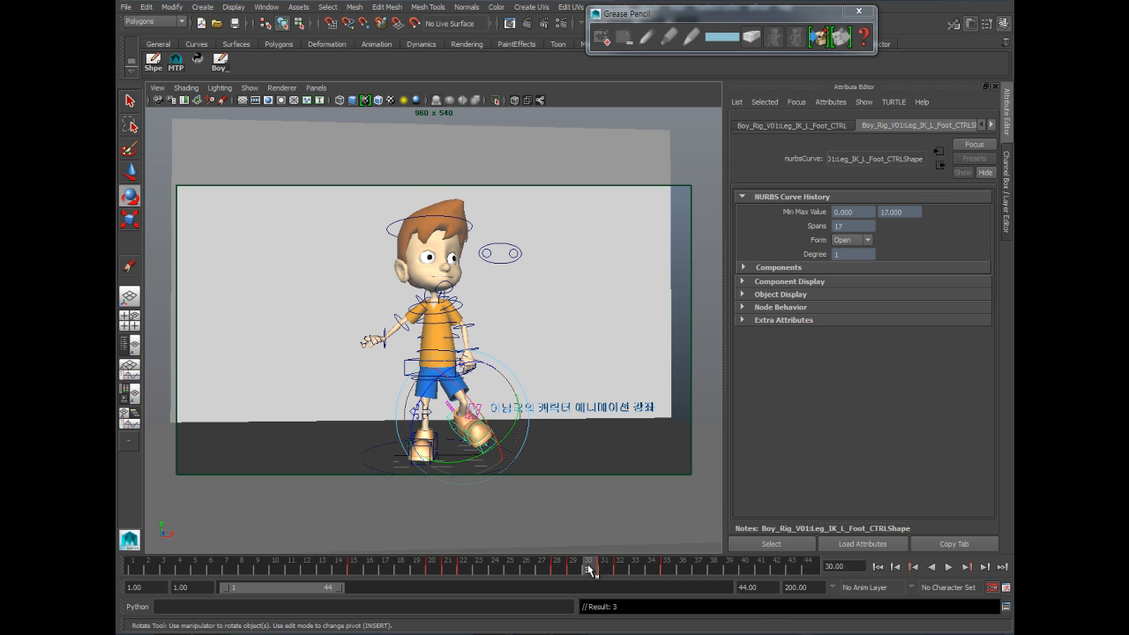
{"action": "left_click", "coordinate": [604, 569]}
{"action": "left_click_drag", "start_coordinate": [613, 568], "coordinate": [321, 585]}
{"action": "left_click", "coordinate": [947, 571]}
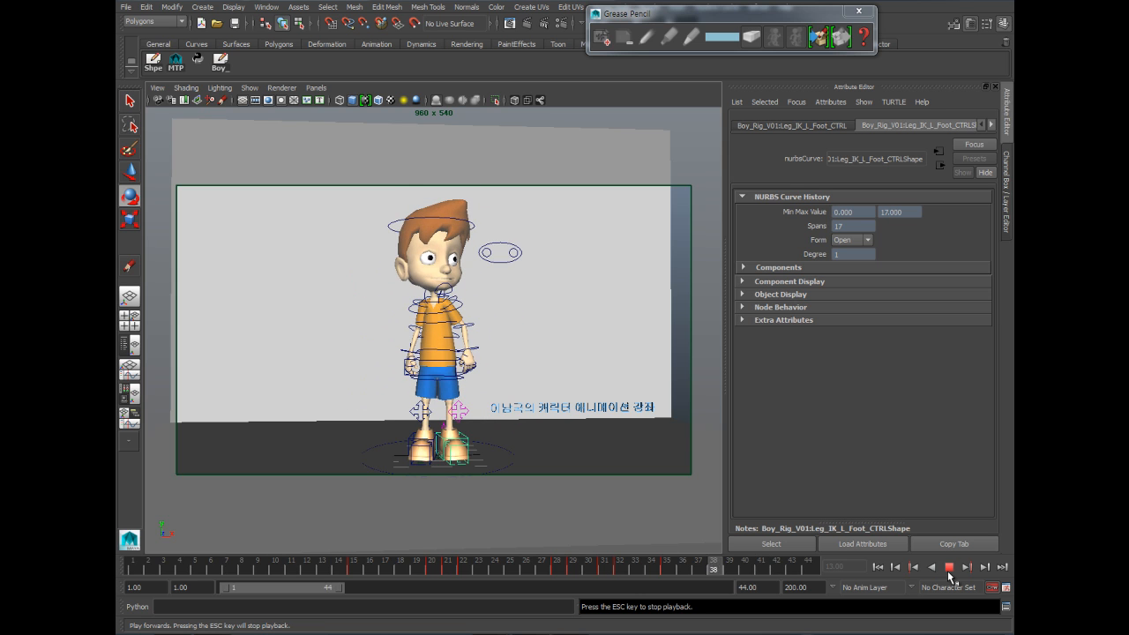
{"action": "left_click", "coordinate": [450, 568]}
{"action": "left_click_drag", "start_coordinate": [451, 568], "coordinate": [527, 571]}
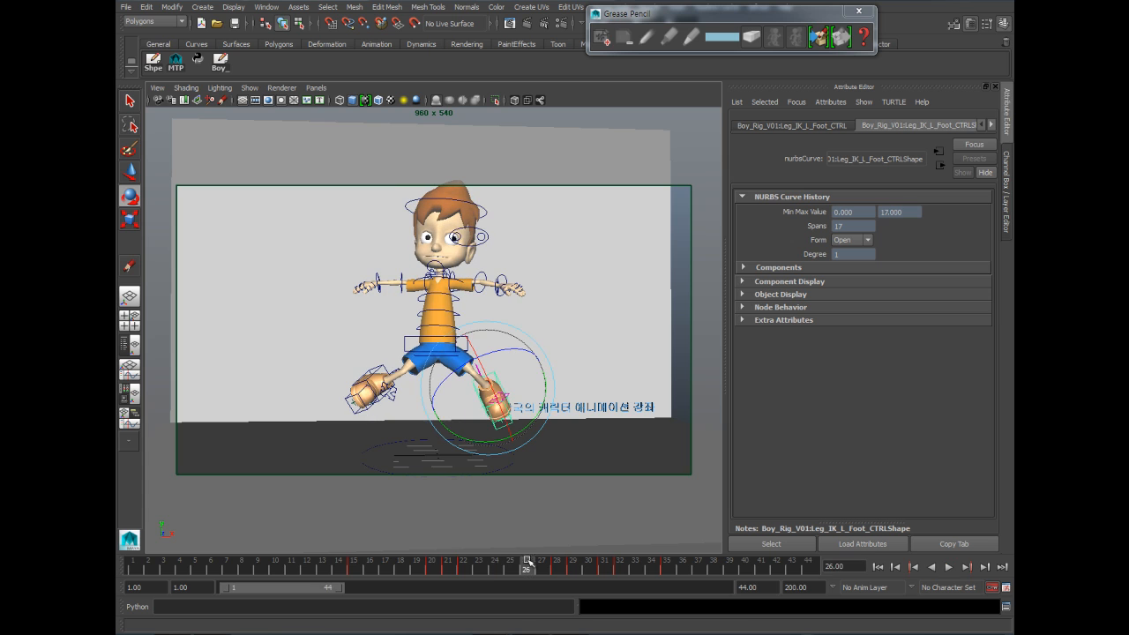
Step: Rotate the top neck IK control at frame 21 to about 16.4, -23, 0 and compare it with frame 20
{"action": "left_click", "coordinate": [405, 204]}
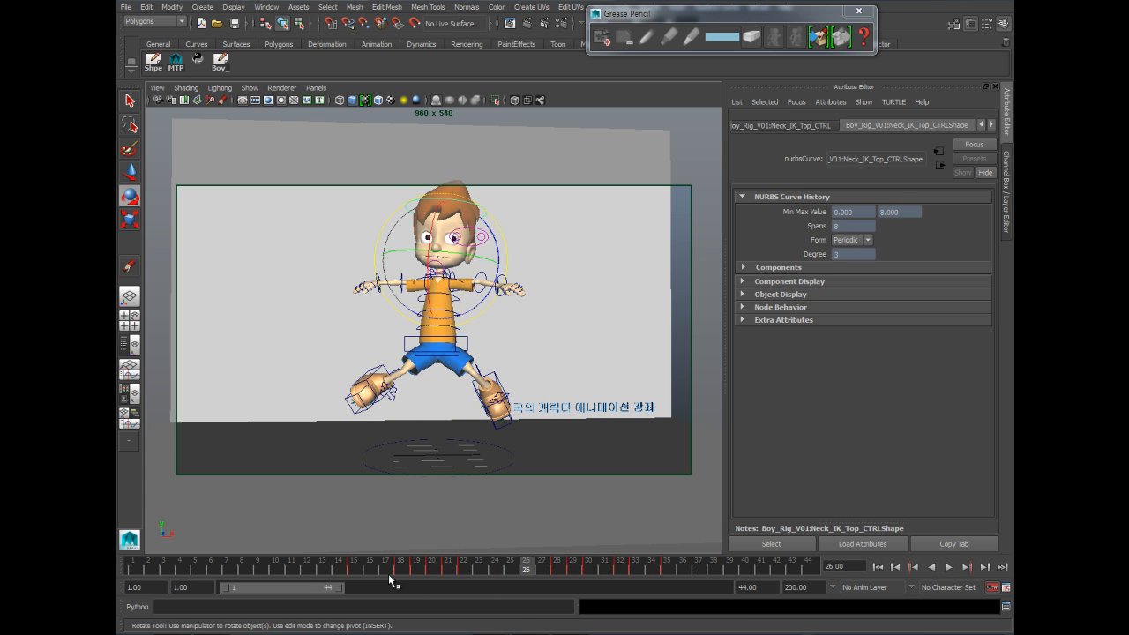
{"action": "left_click", "coordinate": [417, 568]}
{"action": "key", "text": "alt+v"}
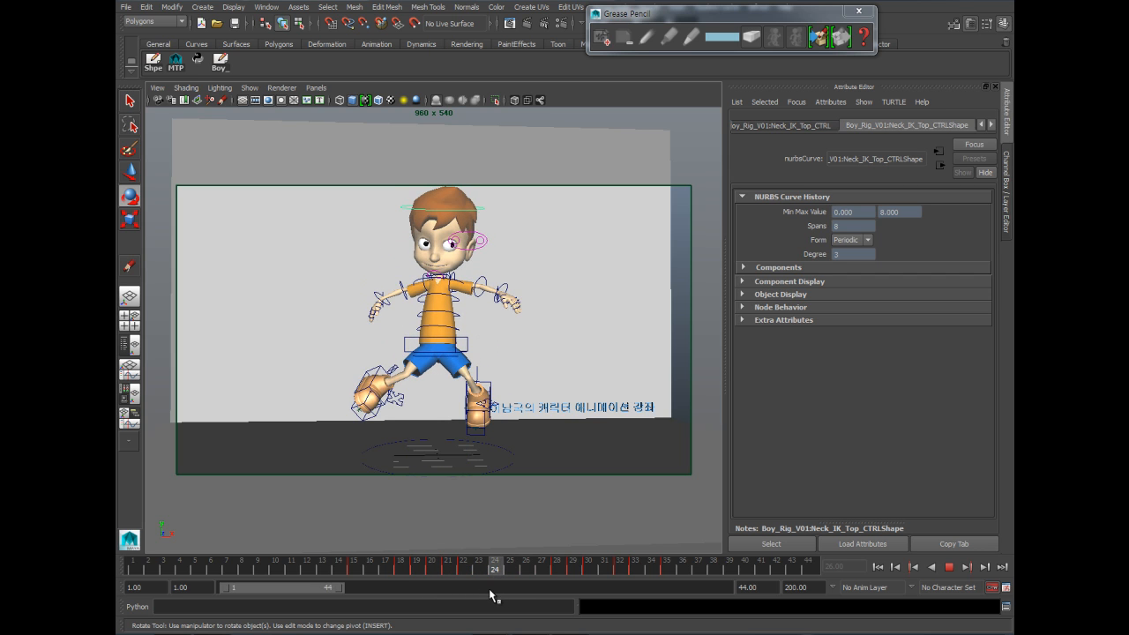
{"action": "mouse_move", "coordinate": [457, 588]}
{"action": "left_mouse_down"}
{"action": "mouse_move", "coordinate": [582, 574]}
{"action": "mouse_move", "coordinate": [353, 574]}
{"action": "mouse_move", "coordinate": [453, 569]}
{"action": "left_mouse_up"}
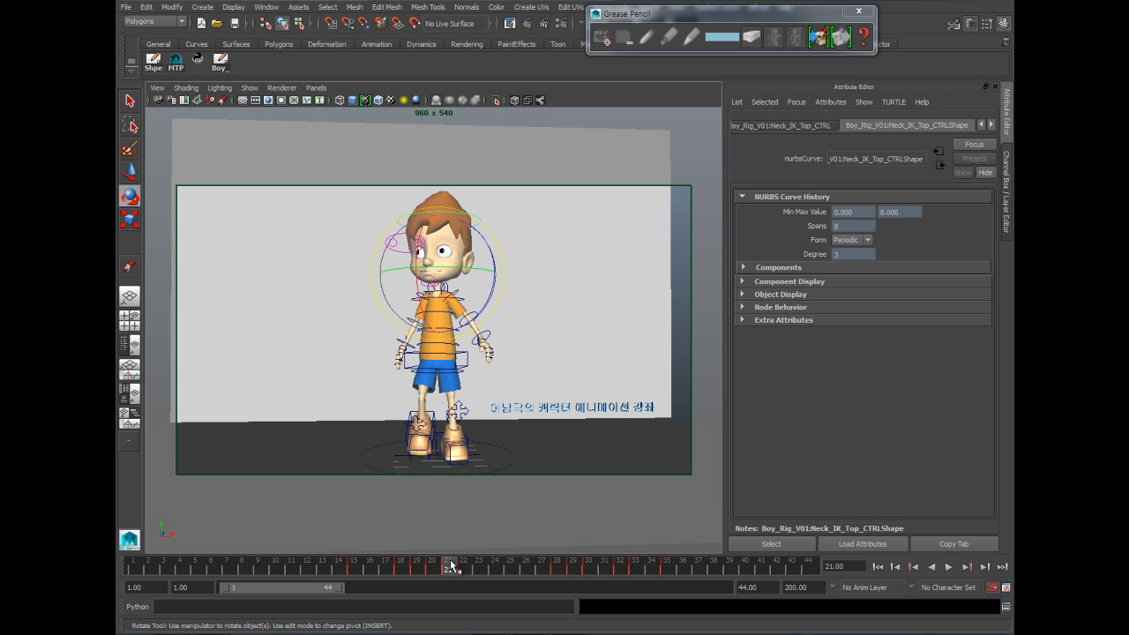
{"action": "left_click_drag", "start_coordinate": [418, 254], "coordinate": [413, 267]}
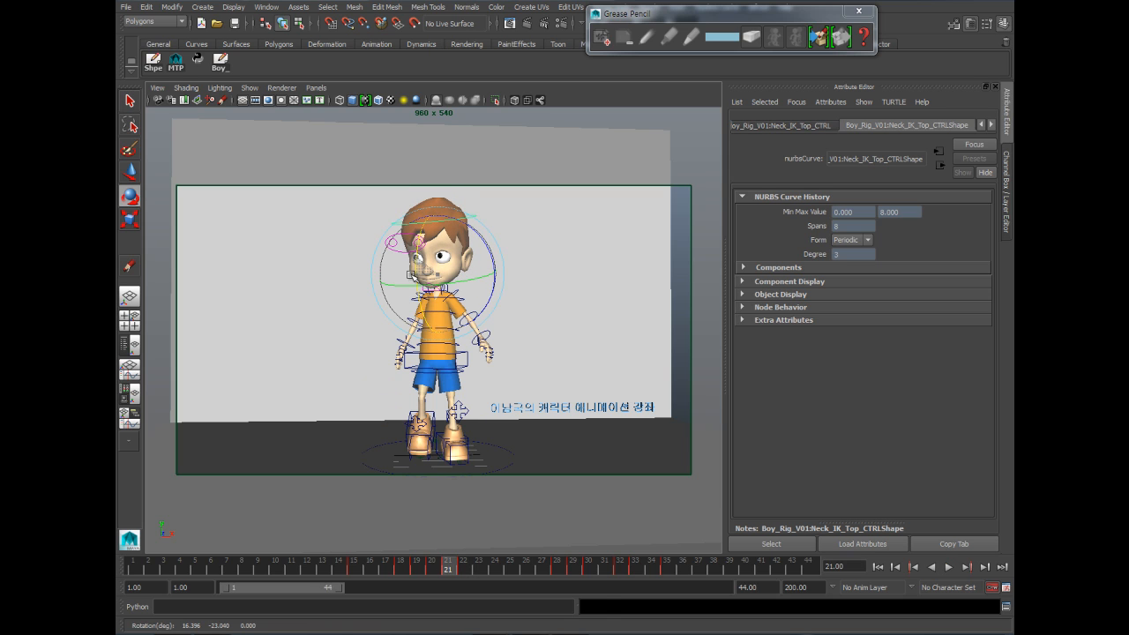
{"action": "left_click_drag", "start_coordinate": [389, 569], "coordinate": [431, 567]}
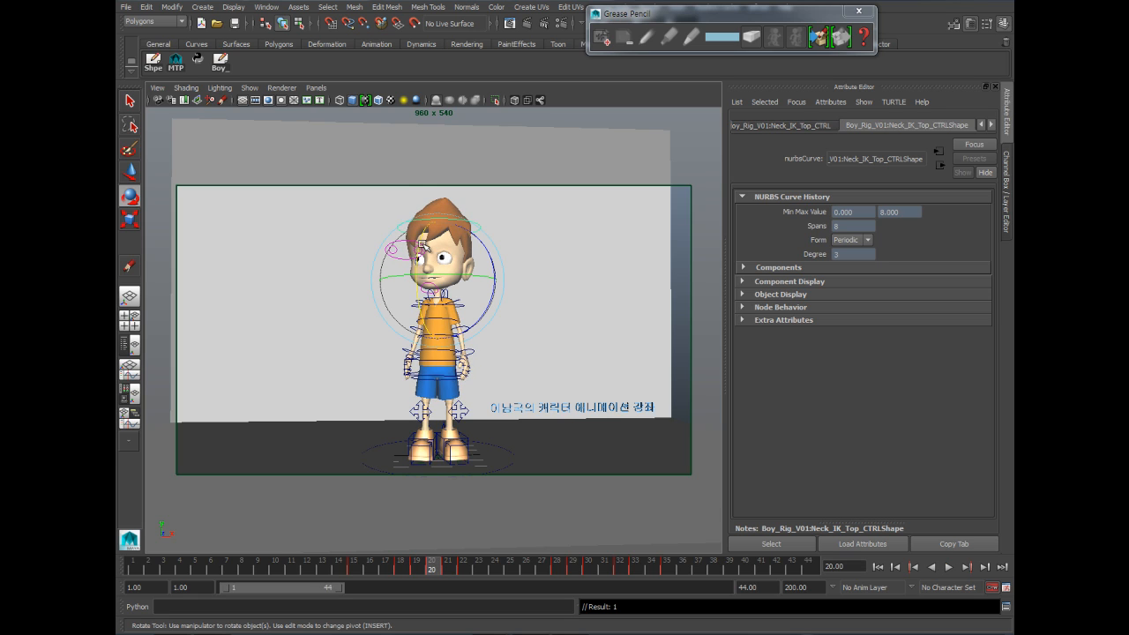
{"action": "left_click", "coordinate": [447, 568]}
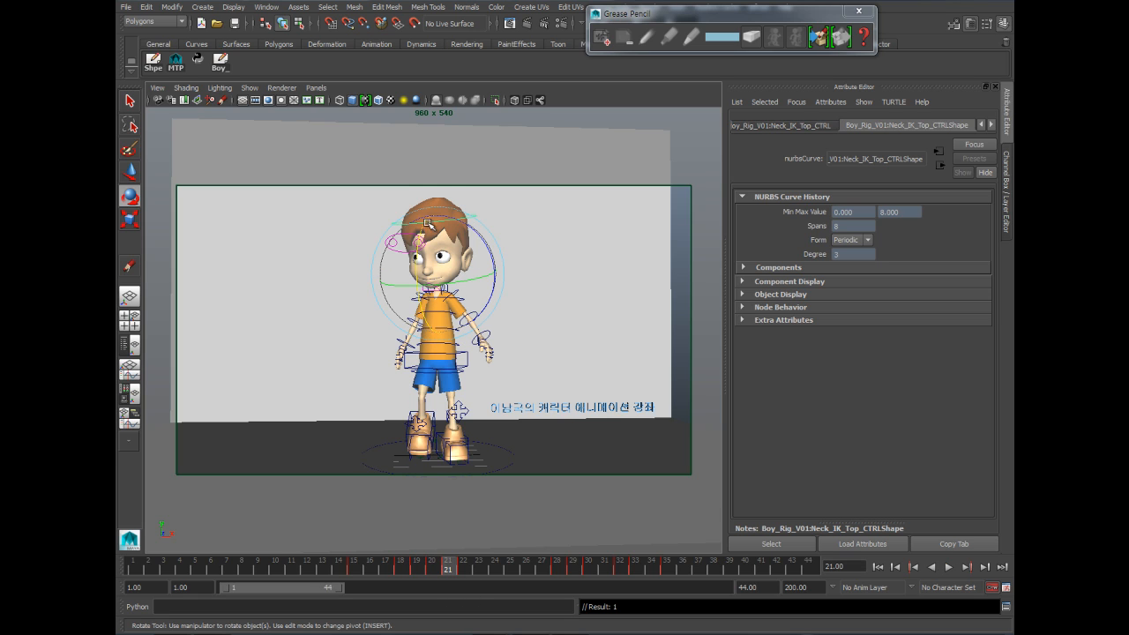
Step: Rotate the upper torso FK control at frame 21, and set it to about 0, 0, 20.6 at frame 22
{"action": "left_click", "coordinate": [330, 305]}
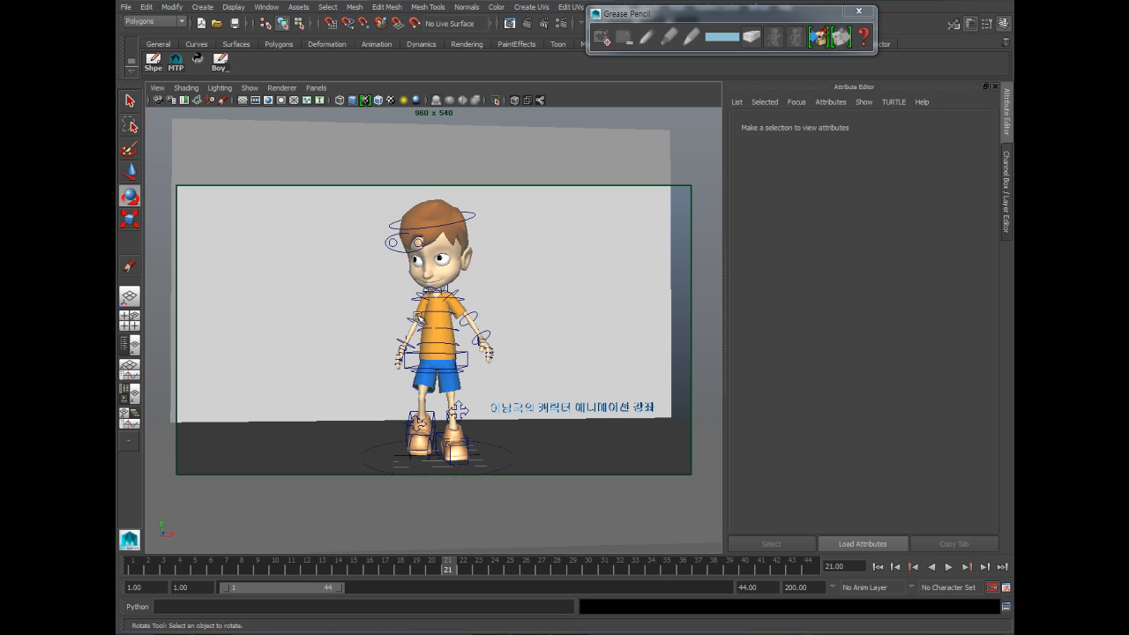
{"action": "left_click", "coordinate": [424, 327]}
{"action": "left_click_drag", "start_coordinate": [421, 293], "coordinate": [420, 314]}
{"action": "left_click_drag", "start_coordinate": [412, 568], "coordinate": [463, 569]}
{"action": "left_click_drag", "start_coordinate": [423, 270], "coordinate": [417, 293]}
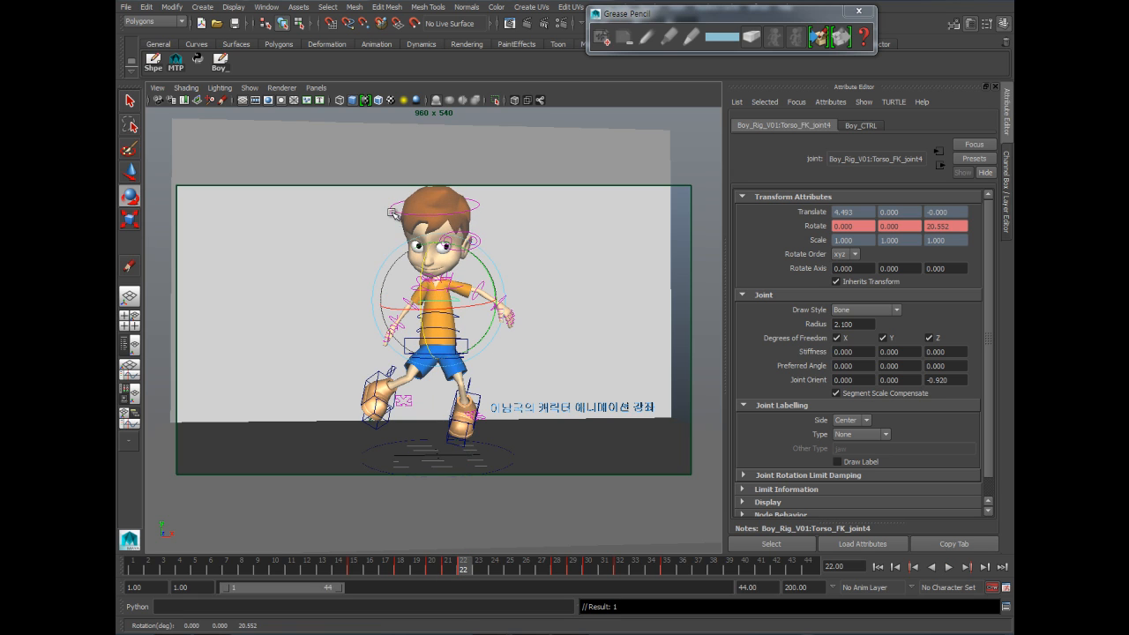
Step: Rotate the top neck IK control to about 34.5, -17.3, -4.6 at frame 22 and 2.8, -15.2, -5.1 at frame 25, then play back
{"action": "left_click", "coordinate": [418, 246]}
{"action": "left_click_drag", "start_coordinate": [420, 245], "coordinate": [427, 291]}
{"action": "left_click_drag", "start_coordinate": [424, 562], "coordinate": [509, 574]}
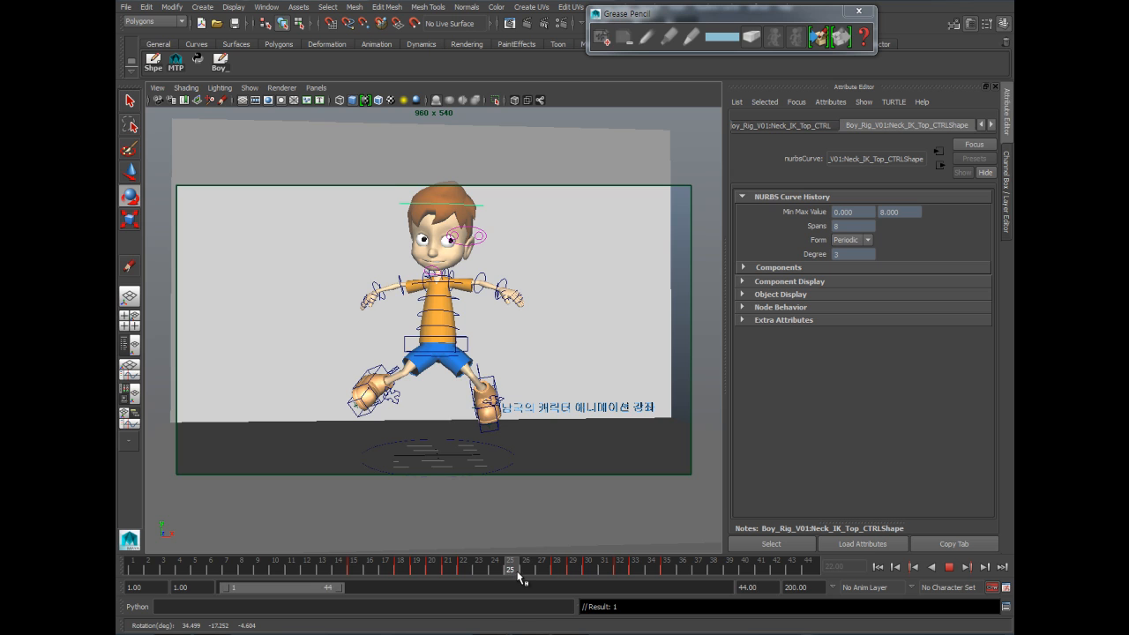
{"action": "key", "text": "e"}
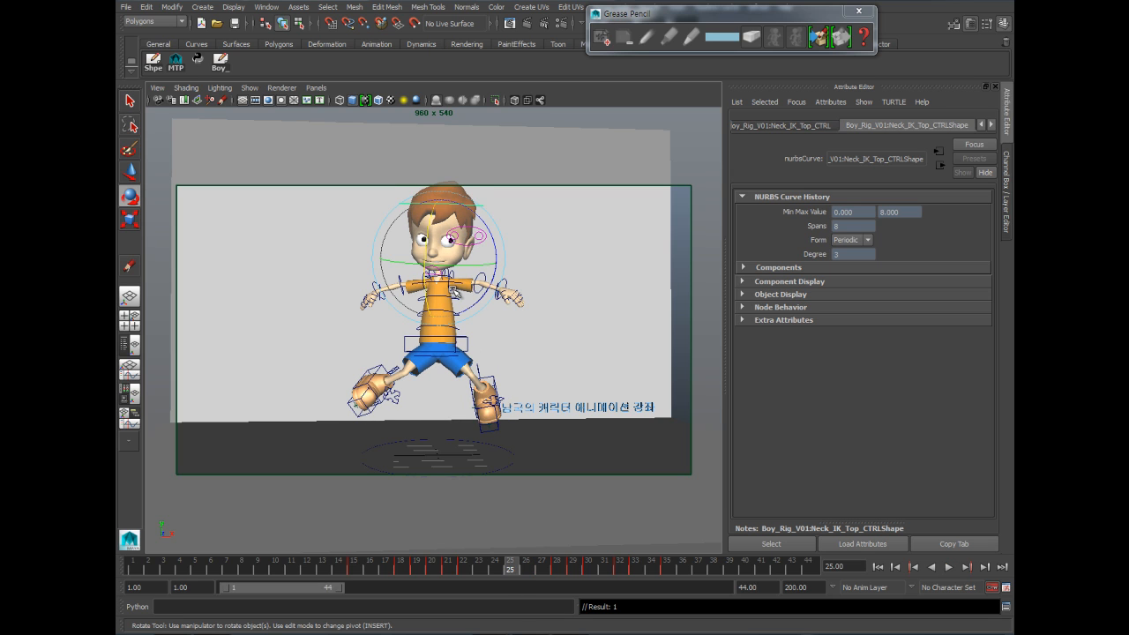
{"action": "left_click_drag", "start_coordinate": [430, 241], "coordinate": [432, 238]}
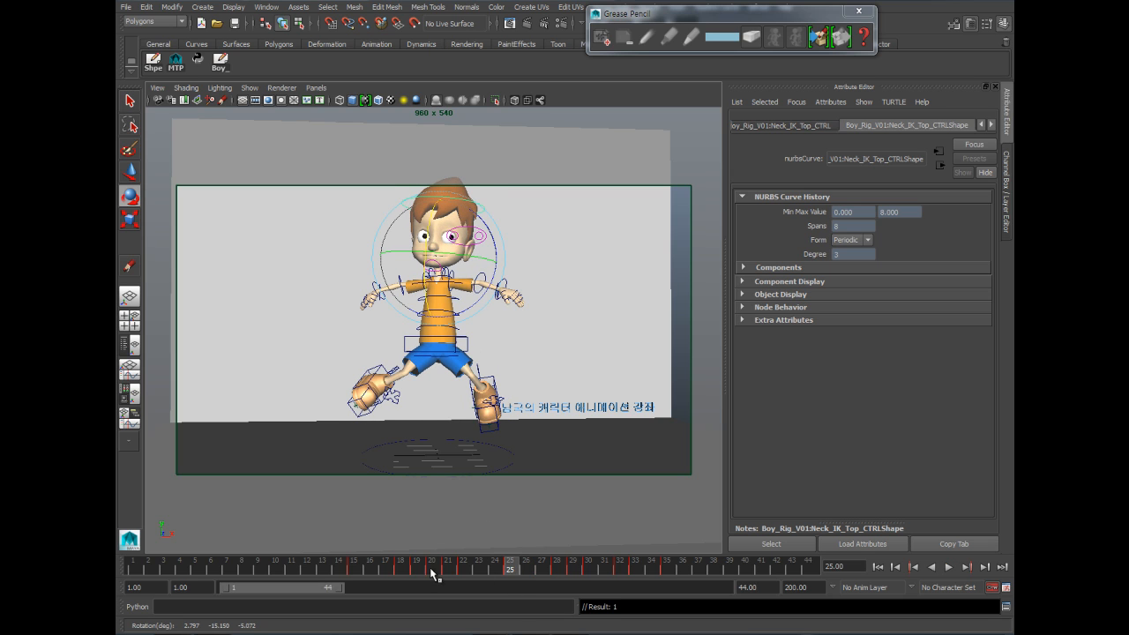
{"action": "key", "text": "alt+v"}
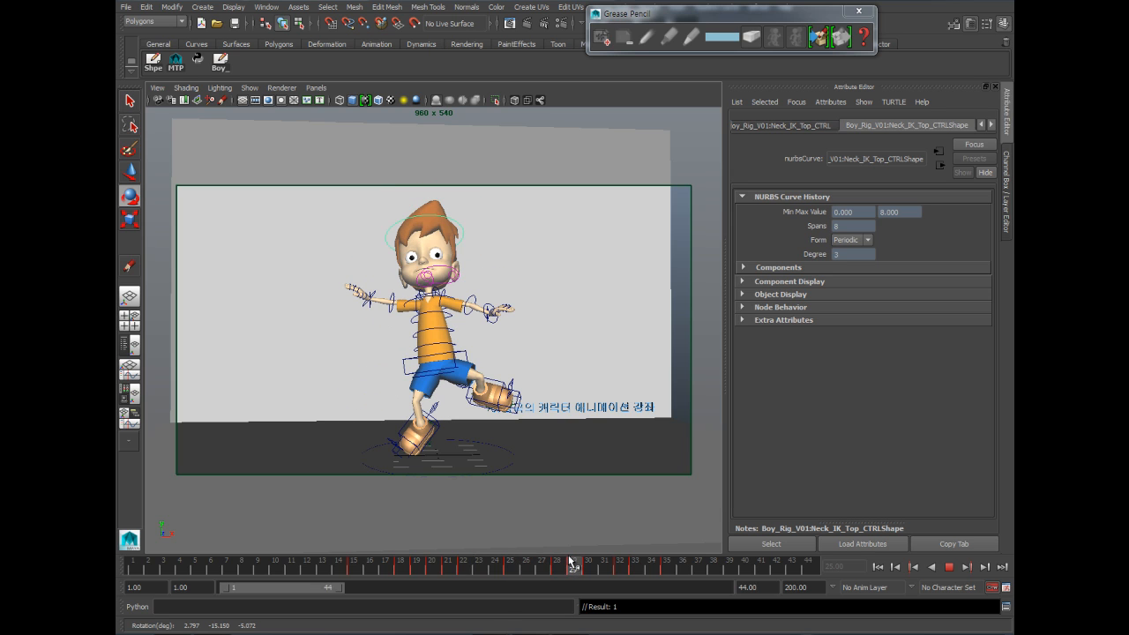
{"action": "key", "text": "alt+v"}
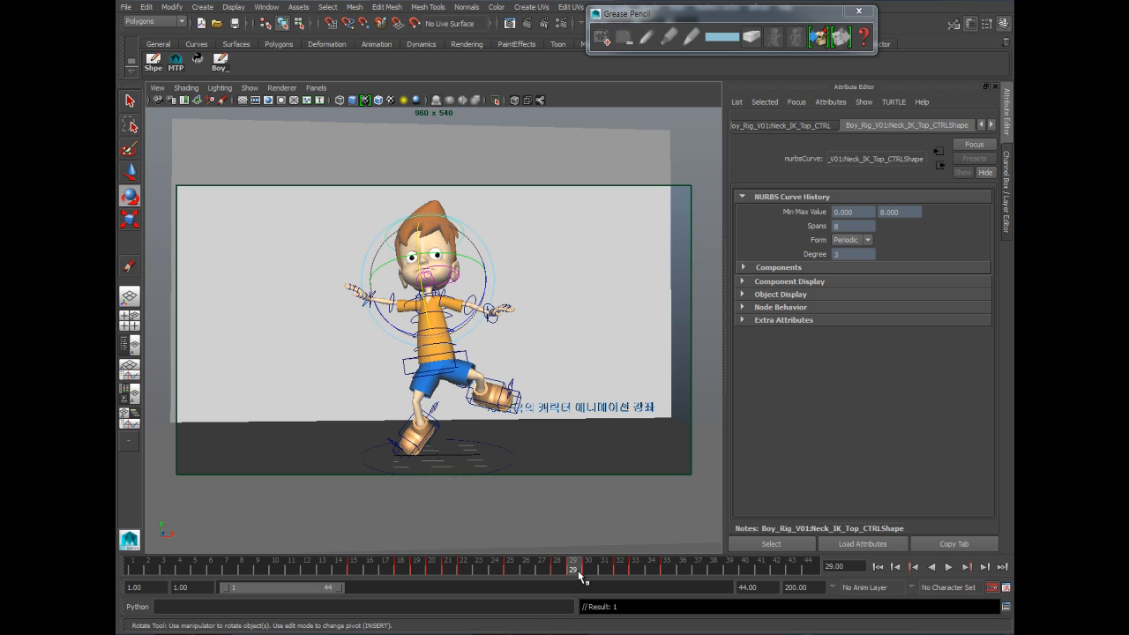
Step: Rotate the top neck IK control at frame 29, key it at about -10, 9.5, -1.6 at frame 30, and play back
{"action": "left_click_drag", "start_coordinate": [559, 571], "coordinate": [573, 571]}
{"action": "left_click_drag", "start_coordinate": [484, 297], "coordinate": [474, 314]}
{"action": "left_click_drag", "start_coordinate": [536, 567], "coordinate": [588, 570]}
{"action": "left_click_drag", "start_coordinate": [452, 260], "coordinate": [376, 298]}
{"action": "key", "text": "s"}
{"action": "key", "text": "s"}
{"action": "key", "text": "alt+v"}
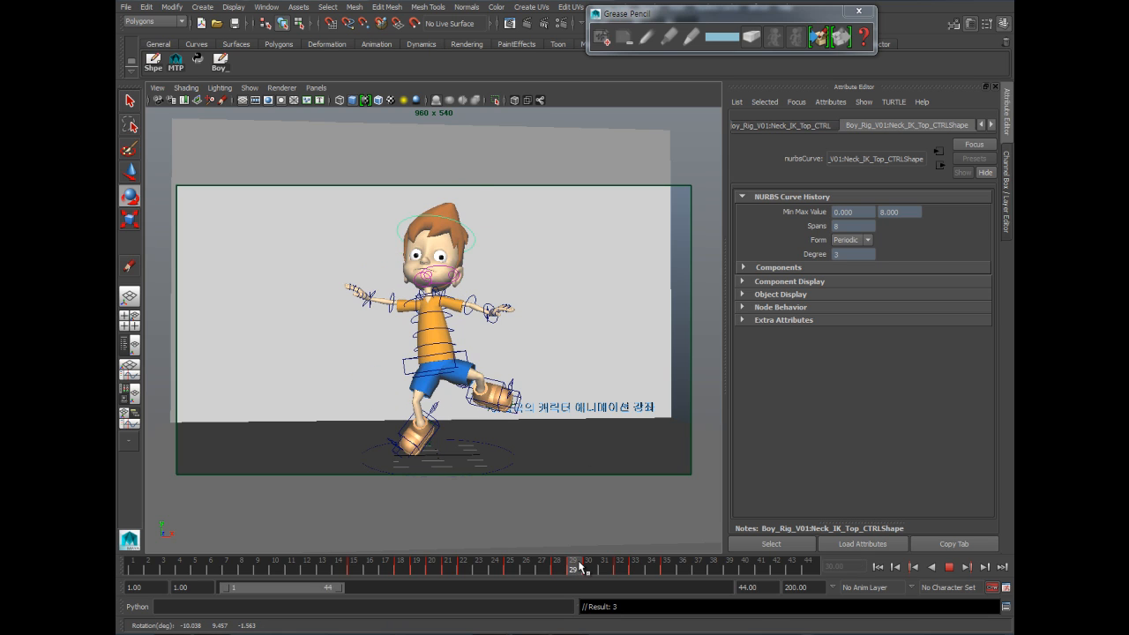
Step: Shift the top neck IK control's keys between frames 31 and 37 later on the timeline, and review the settling head motion
{"action": "left_click_drag", "start_coordinate": [593, 567], "coordinate": [675, 575]}
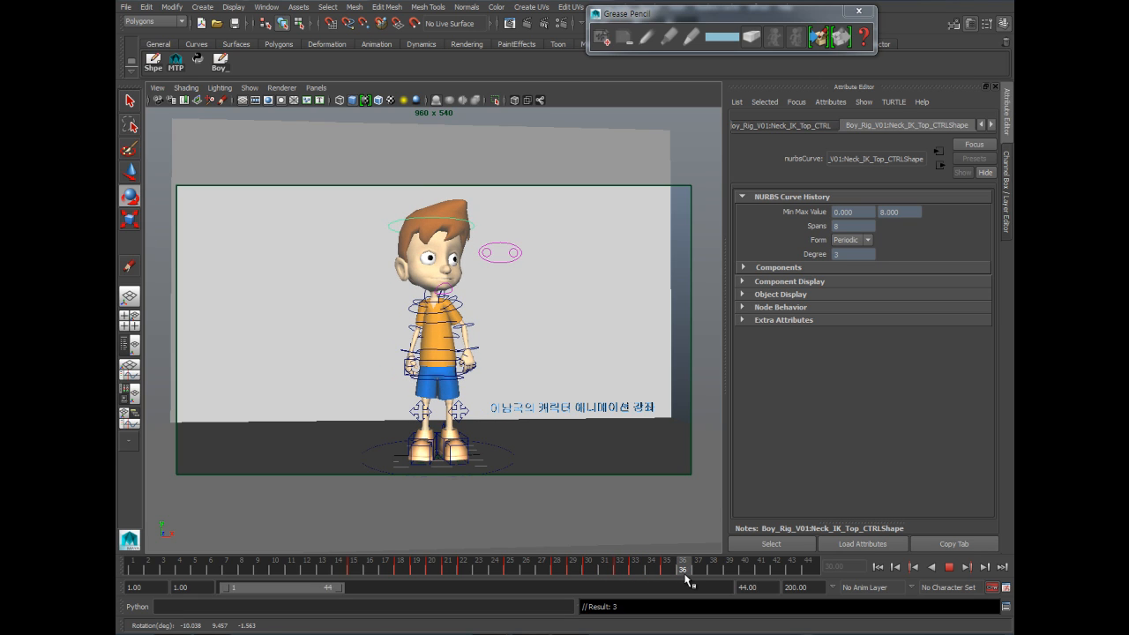
{"action": "left_click", "coordinate": [605, 569], "text": "shift"}
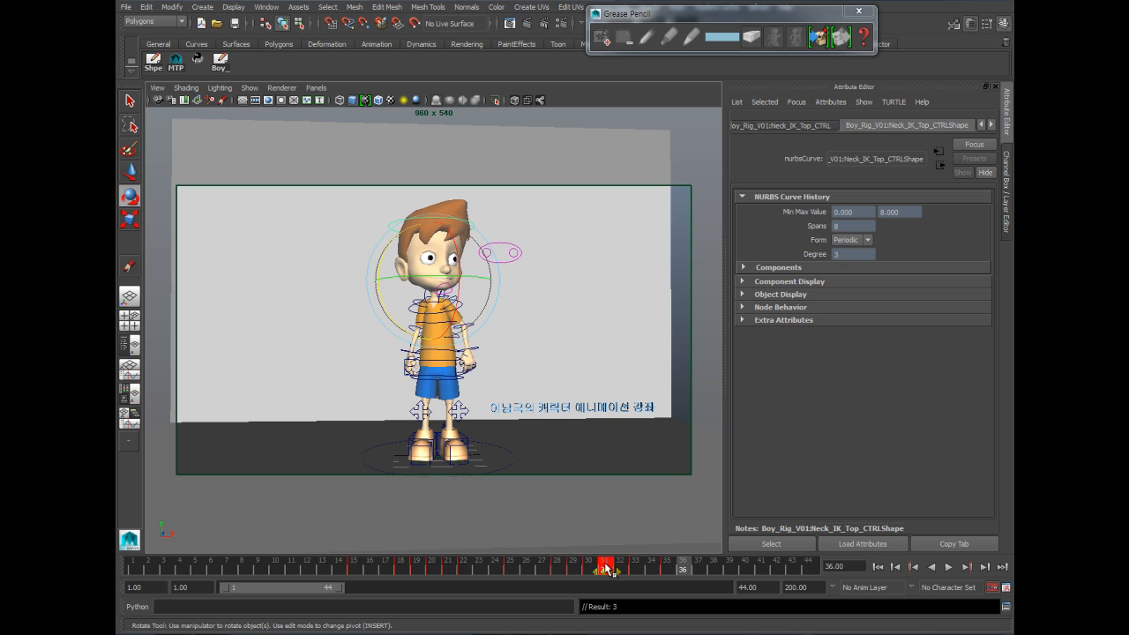
{"action": "left_click_drag", "start_coordinate": [605, 569], "coordinate": [709, 575], "text": "shift"}
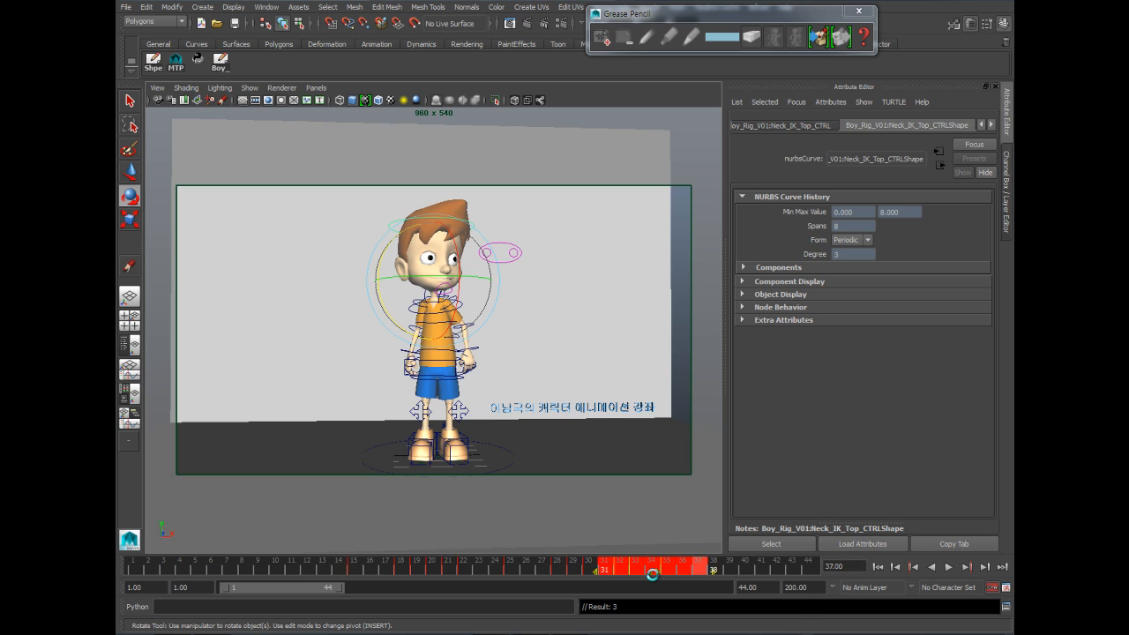
{"action": "left_click_drag", "start_coordinate": [654, 572], "coordinate": [662, 573]}
{"action": "left_click", "coordinate": [661, 573]}
{"action": "key", "text": "alt+v"}
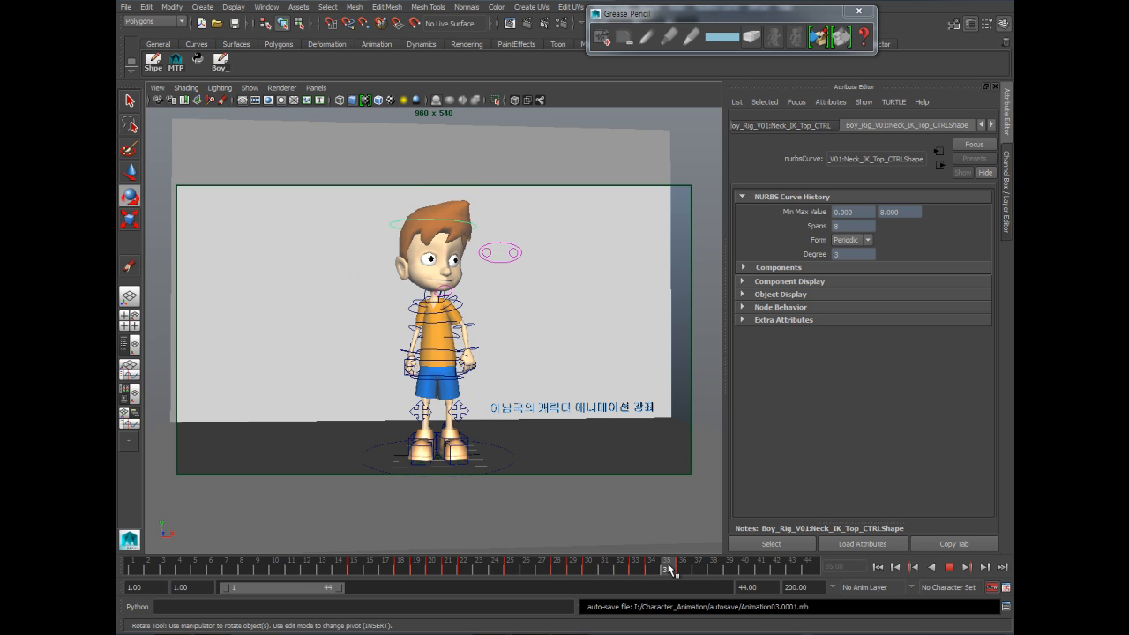
{"action": "left_click_drag", "start_coordinate": [683, 566], "coordinate": [678, 591]}
Step: Select the upper body control and examine the landing and settling pose over the frames leading up to 36
{"action": "left_click", "coordinate": [292, 347]}
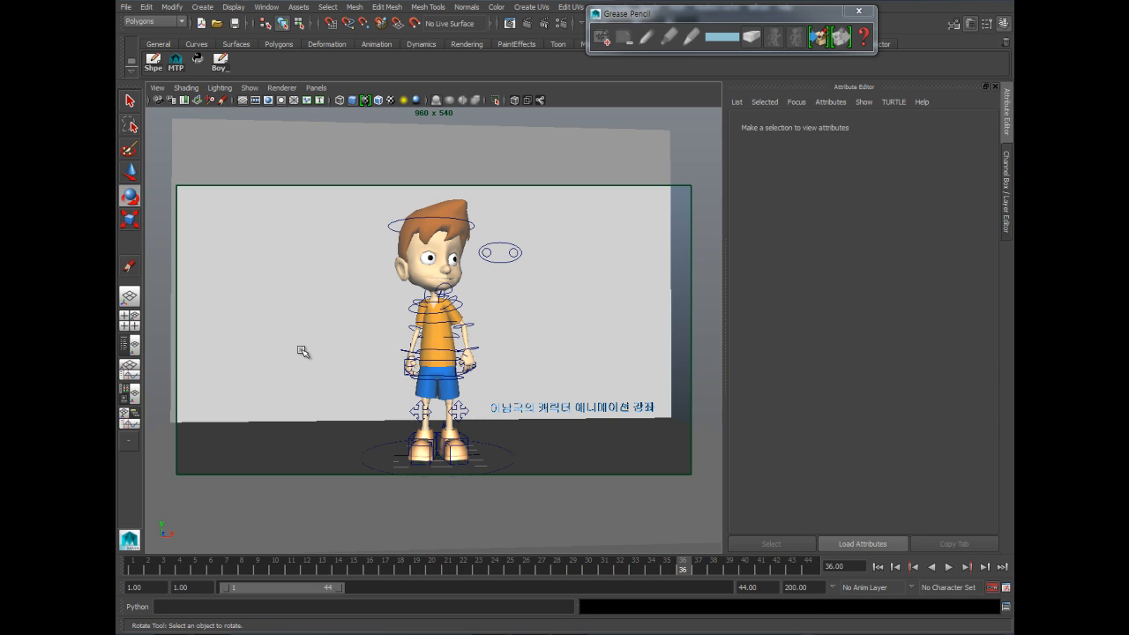
{"action": "left_click", "coordinate": [438, 360]}
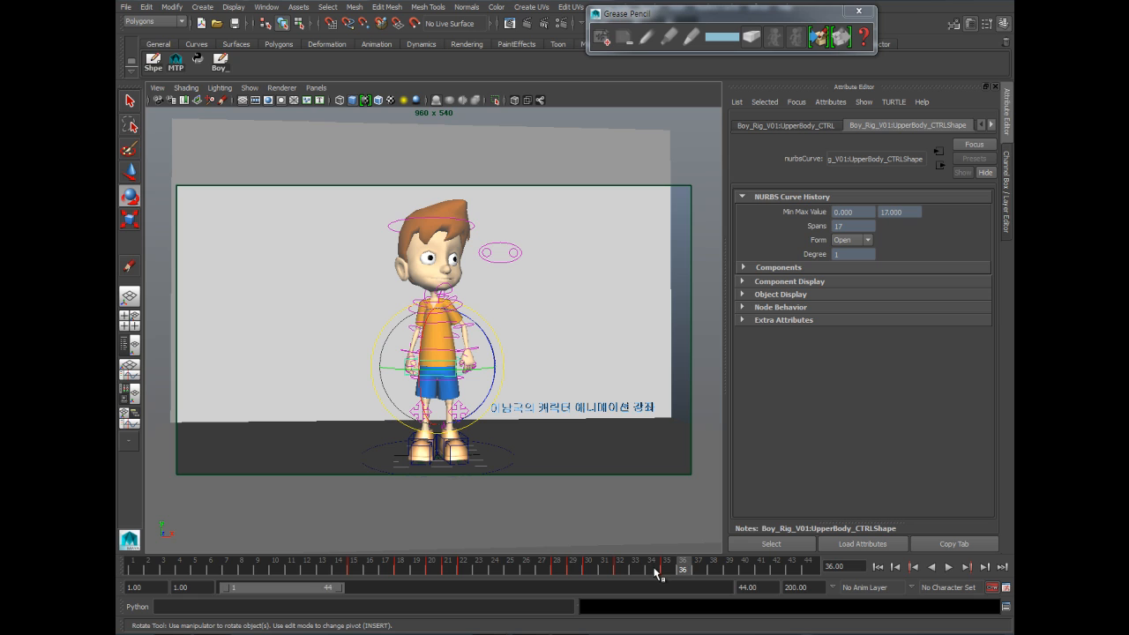
{"action": "key", "text": "alt+v"}
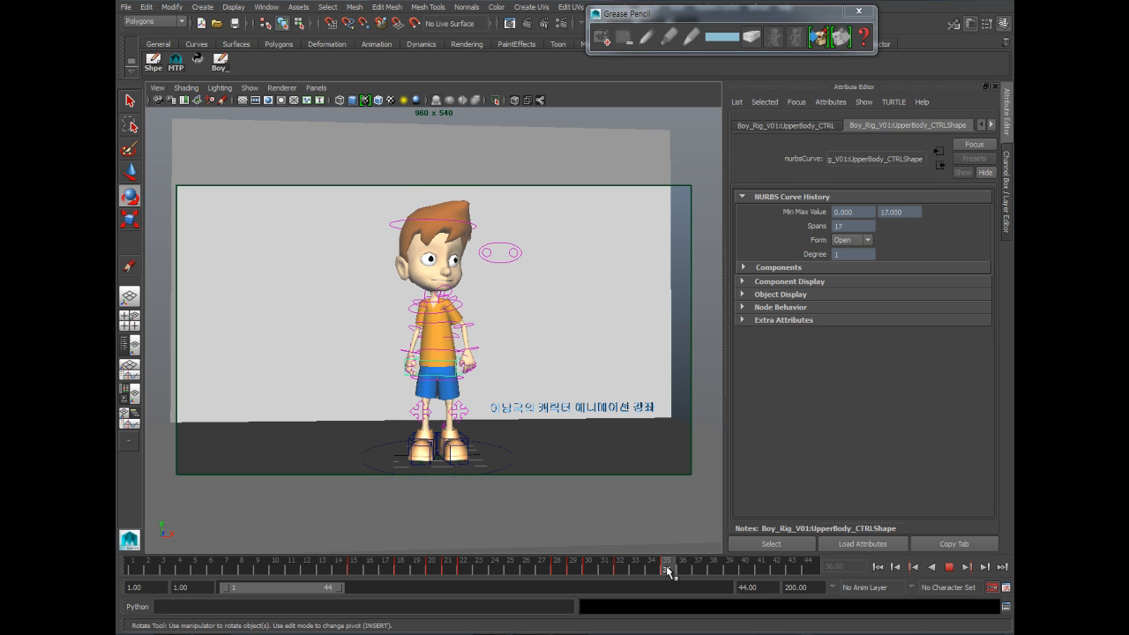
{"action": "key", "text": "alt+v"}
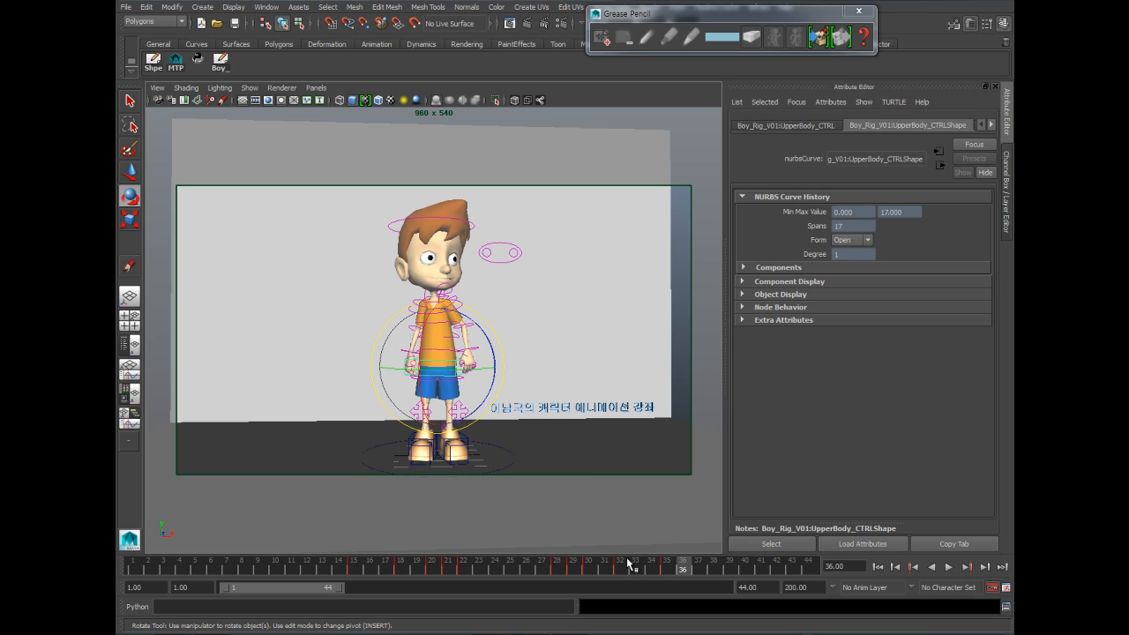
{"action": "left_click_drag", "start_coordinate": [647, 572], "coordinate": [630, 574]}
{"action": "key", "text": "alt+v"}
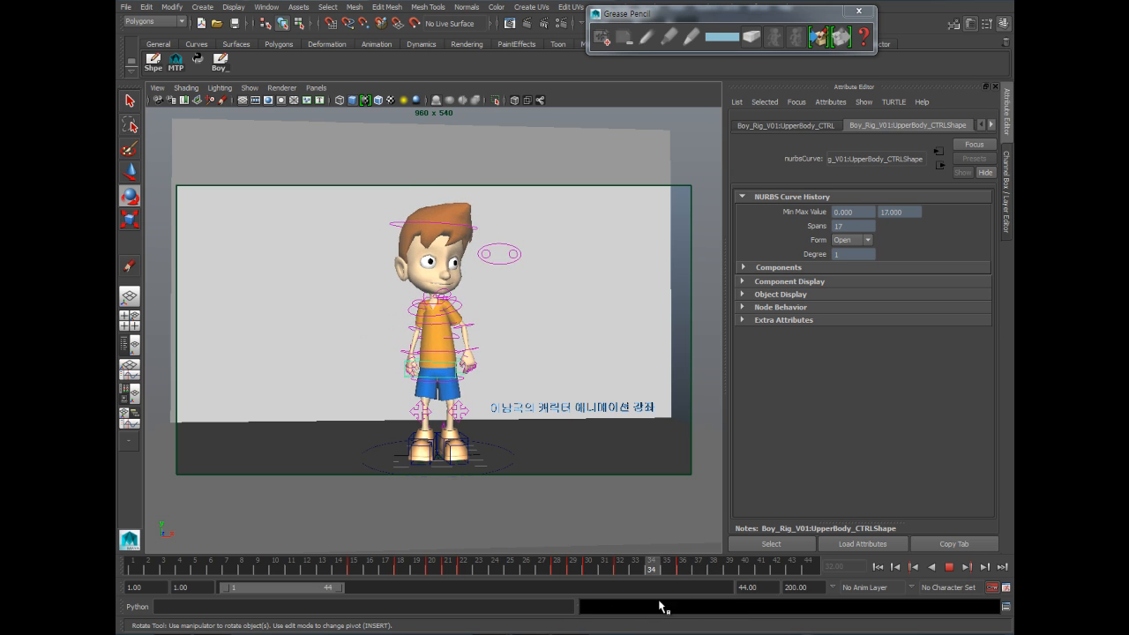
{"action": "key", "text": "Escape"}
{"action": "left_click", "coordinate": [242, 380]}
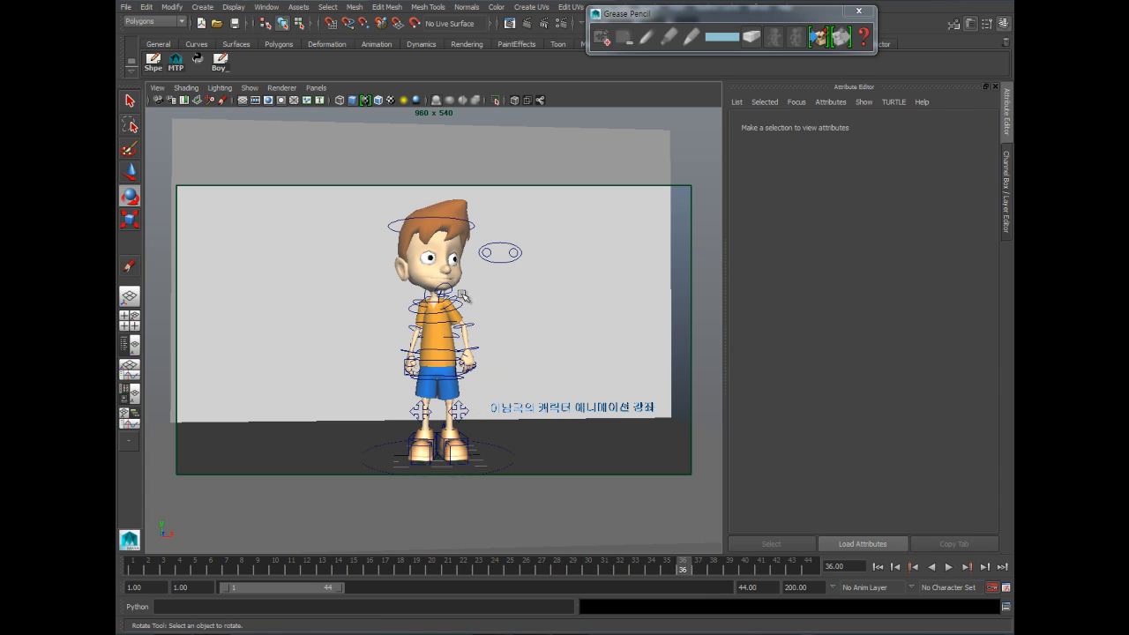
Step: Rotate the left shoulder FK control at frame 35 to about 18.3, -16.2, -73.9, and play the animation from the start
{"action": "left_click", "coordinate": [467, 325]}
{"action": "left_click_drag", "start_coordinate": [628, 565], "coordinate": [657, 569]}
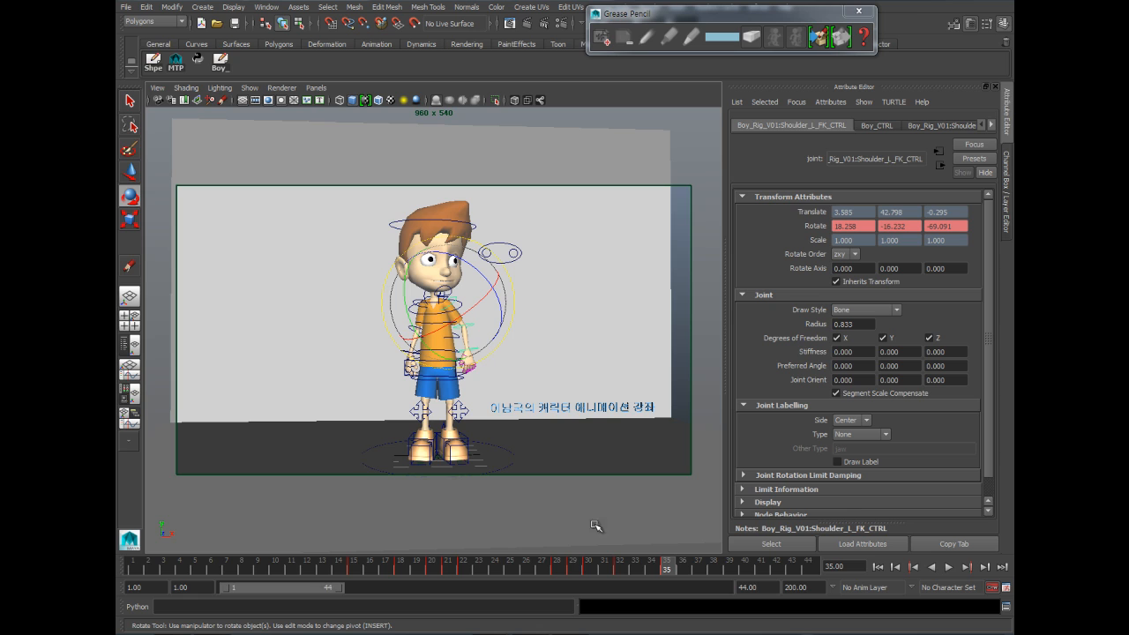
{"action": "left_click_drag", "start_coordinate": [433, 258], "coordinate": [432, 254]}
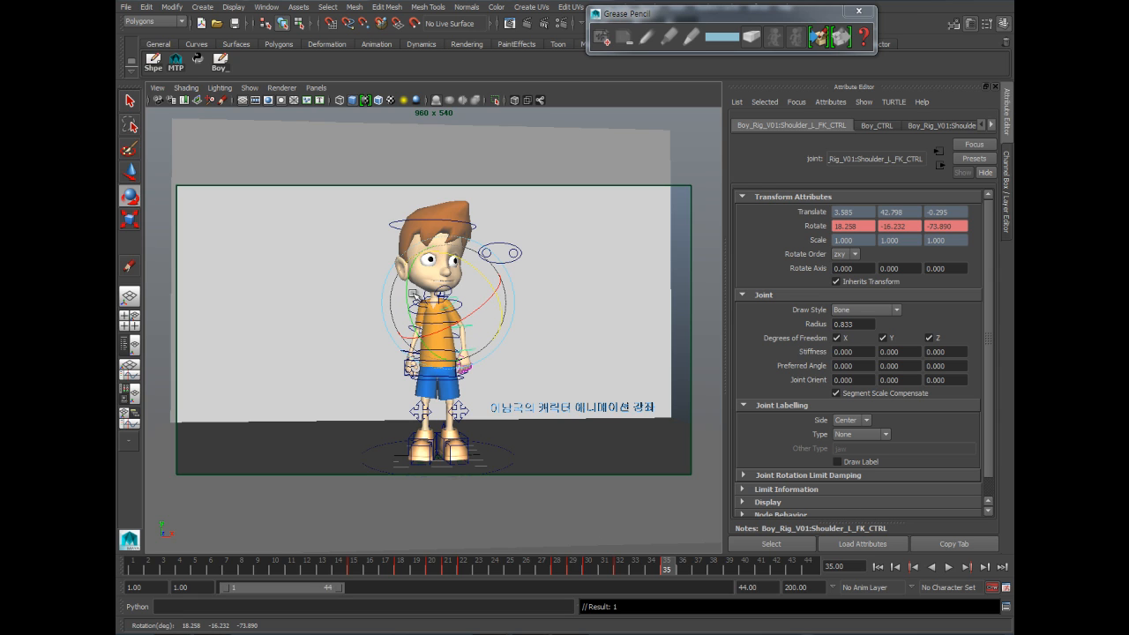
{"action": "mouse_move", "coordinate": [616, 569]}
{"action": "left_mouse_down"}
{"action": "mouse_move", "coordinate": [605, 574]}
{"action": "mouse_move", "coordinate": [697, 575]}
{"action": "mouse_move", "coordinate": [306, 578]}
{"action": "left_mouse_up"}
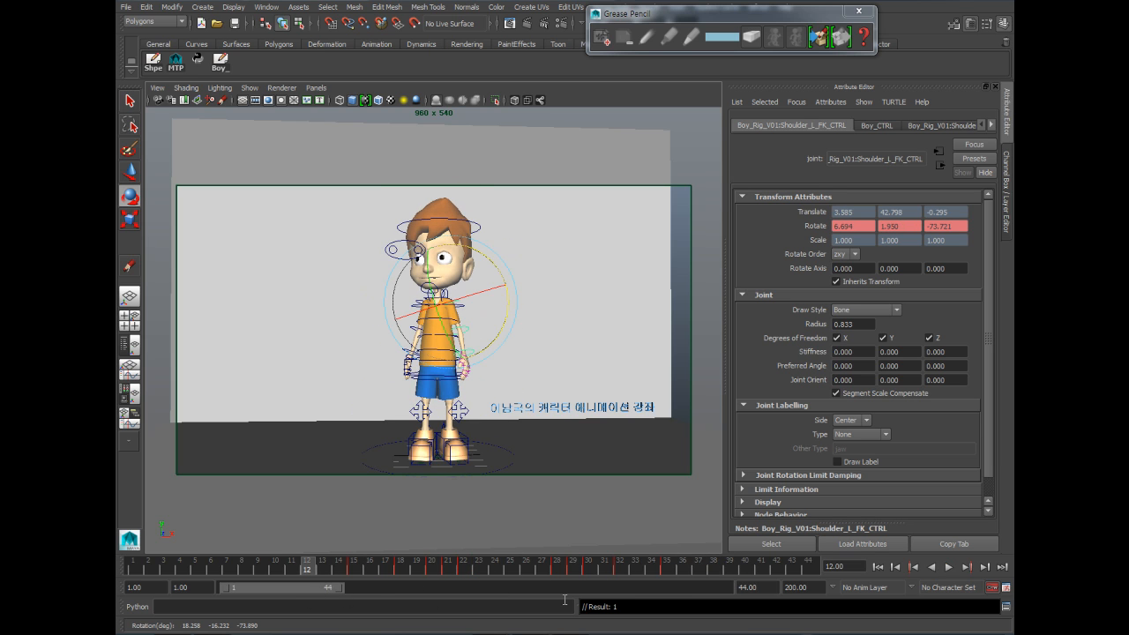
{"action": "left_click", "coordinate": [876, 567]}
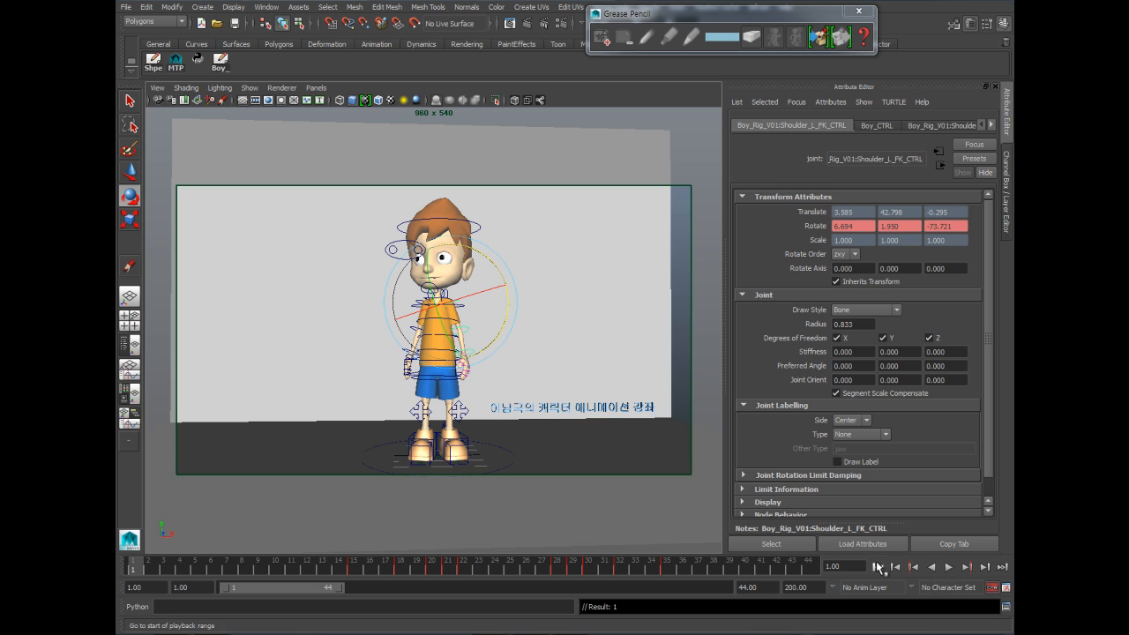
{"action": "left_click", "coordinate": [949, 567]}
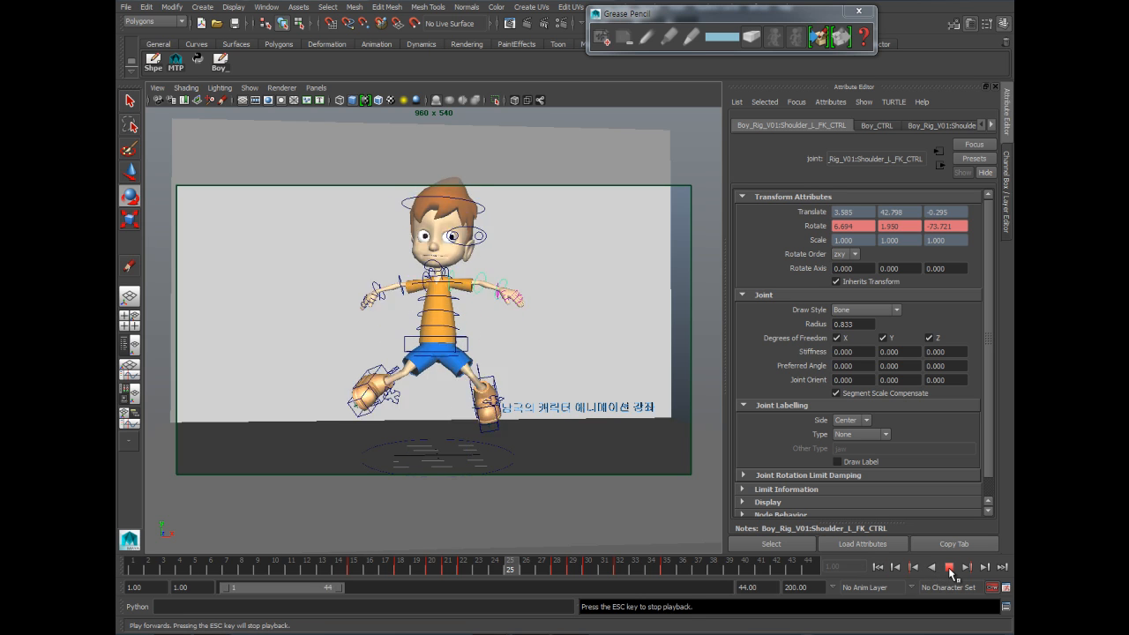
Step: Review the top neck IK control around frames 18 to 21 and delete its key at frame 20
{"action": "mouse_move", "coordinate": [396, 576]}
{"action": "left_mouse_down"}
{"action": "mouse_move", "coordinate": [377, 572]}
{"action": "mouse_move", "coordinate": [459, 572]}
{"action": "mouse_move", "coordinate": [388, 566]}
{"action": "mouse_move", "coordinate": [417, 565]}
{"action": "left_mouse_up"}
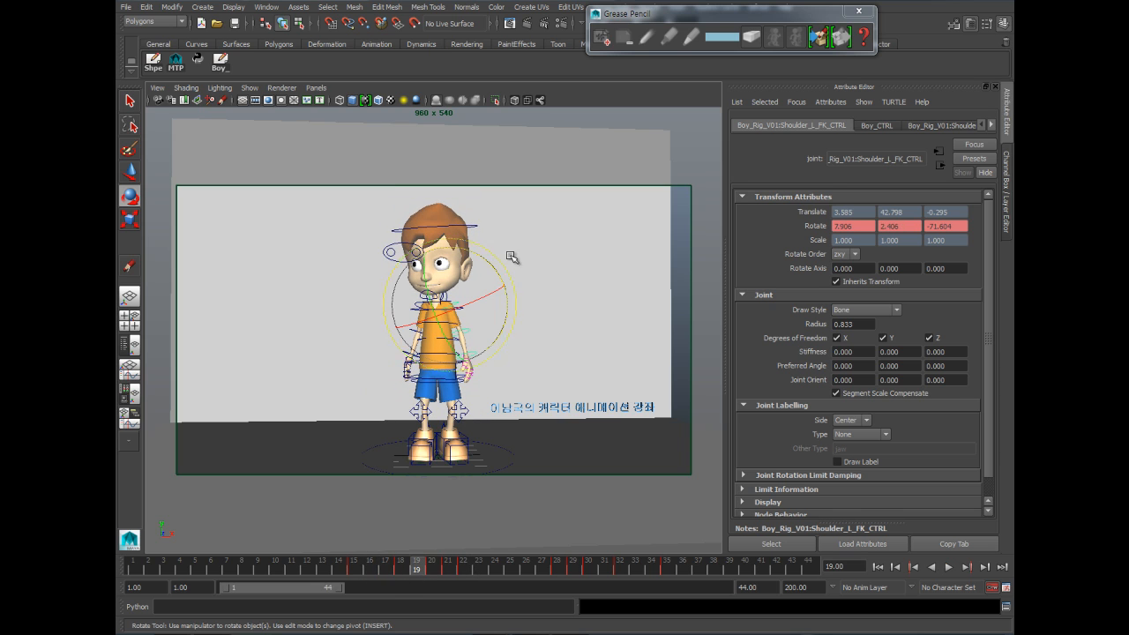
{"action": "left_click", "coordinate": [487, 220]}
{"action": "left_click", "coordinate": [478, 220]}
{"action": "key", "text": "alt+v"}
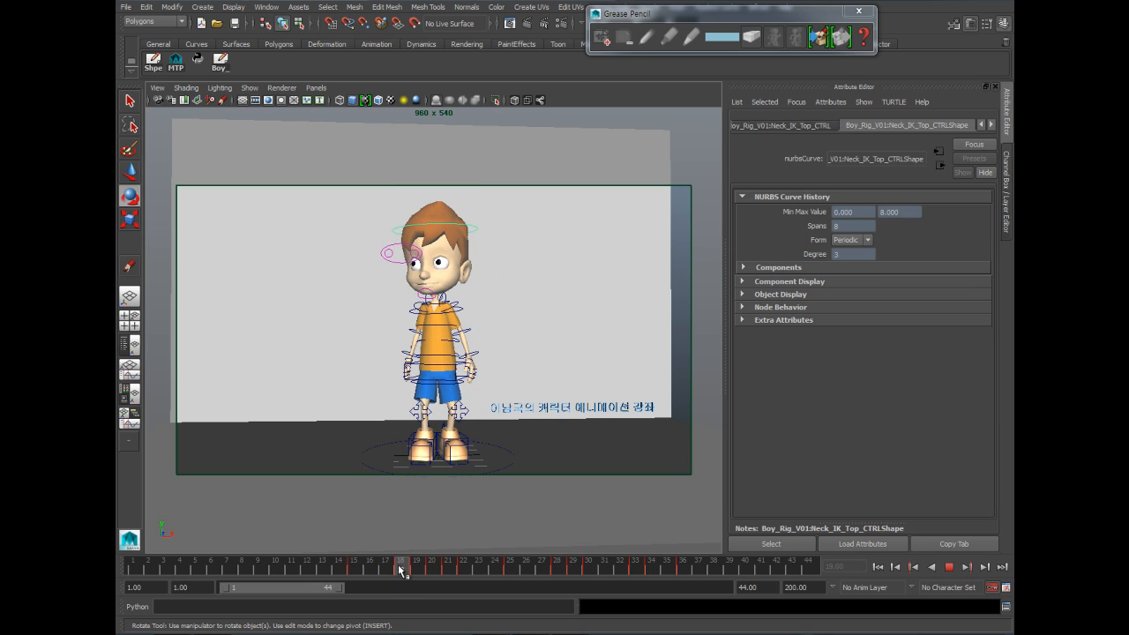
{"action": "left_click_drag", "start_coordinate": [431, 569], "coordinate": [421, 571]}
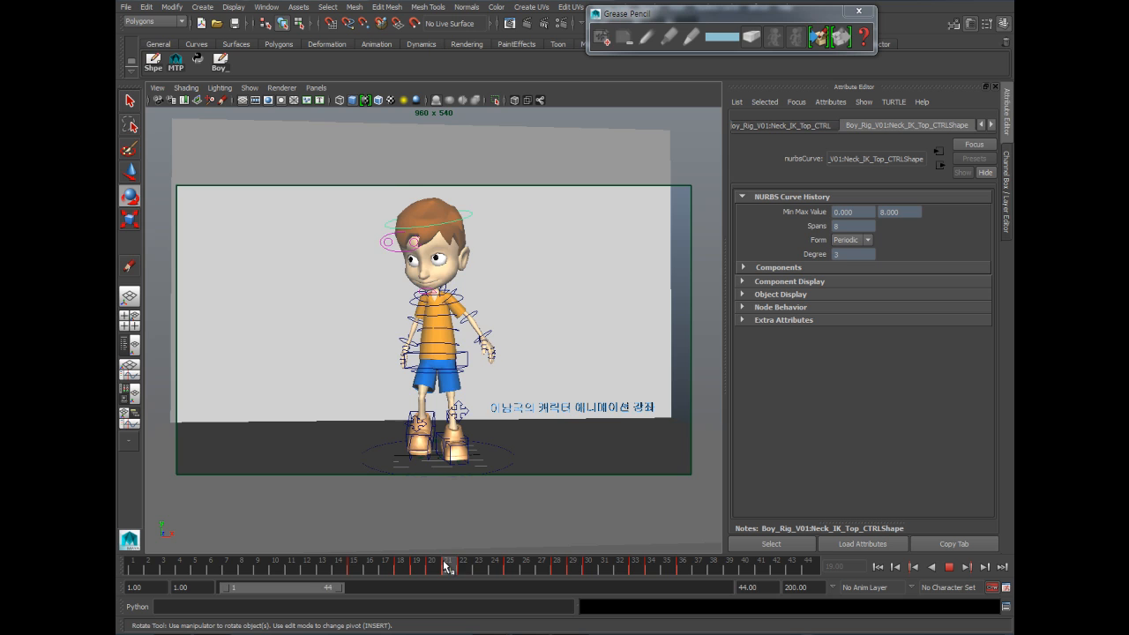
{"action": "key", "text": "alt+v"}
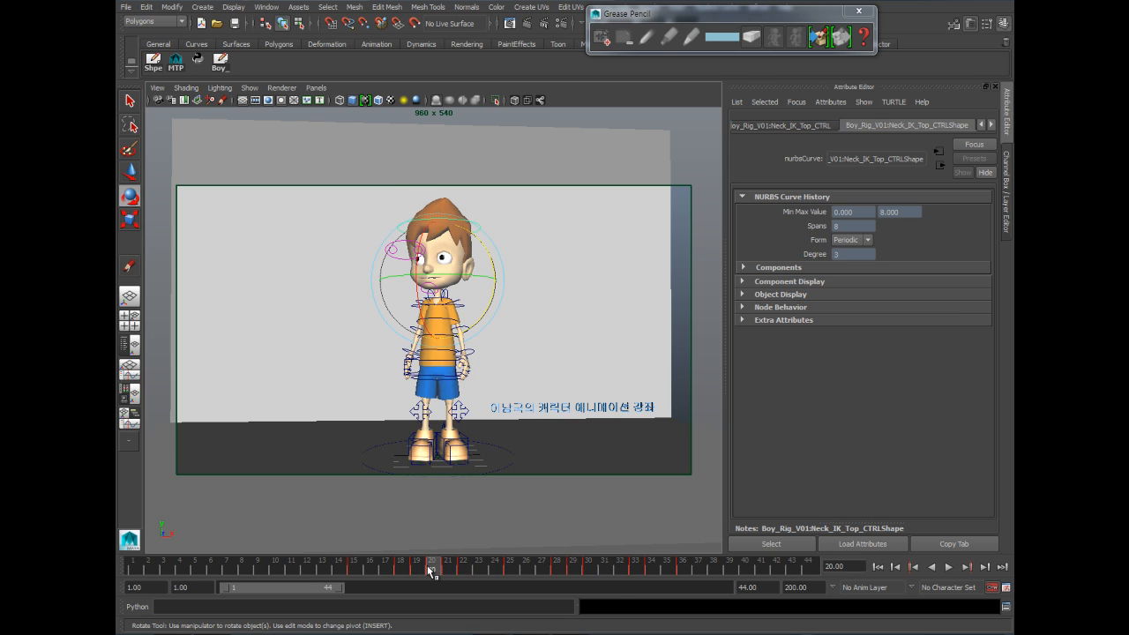
{"action": "right_click", "coordinate": [432, 569]}
{"action": "mouse_move", "coordinate": [453, 450]}
{"action": "left_click", "coordinate": [454, 424]}
{"action": "key", "text": "alt+v"}
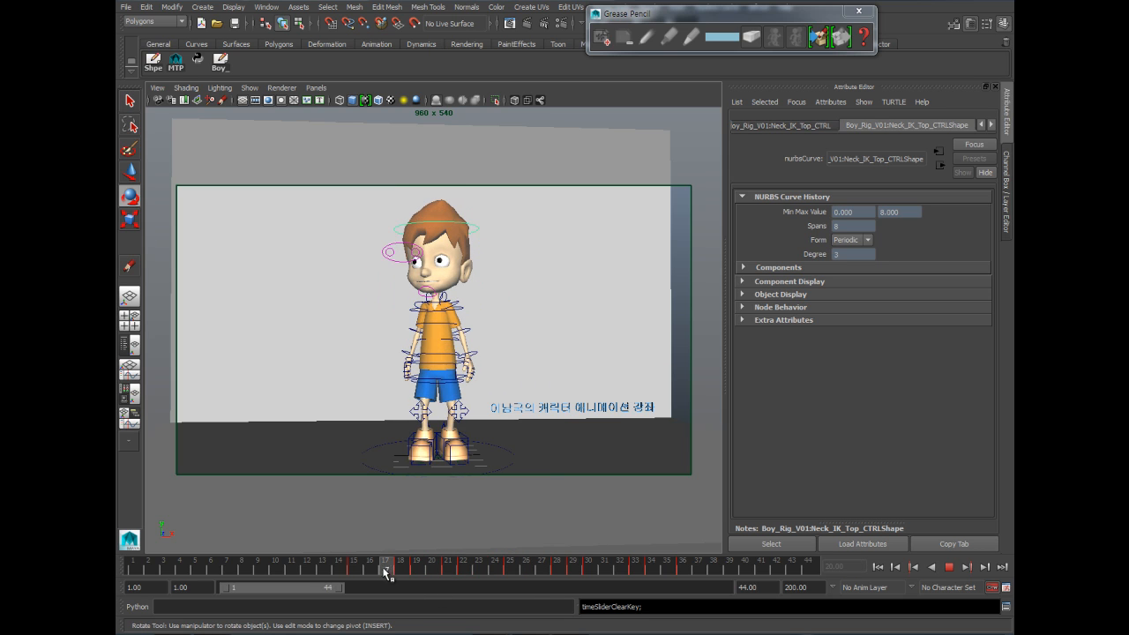
Step: Rotate the top neck IK control at frame 21 to about 24.9, -20.4, -6.4, and play the animation back
{"action": "left_click_drag", "start_coordinate": [403, 568], "coordinate": [447, 576]}
{"action": "left_click_drag", "start_coordinate": [468, 226], "coordinate": [458, 262]}
{"action": "left_click_drag", "start_coordinate": [394, 568], "coordinate": [464, 577]}
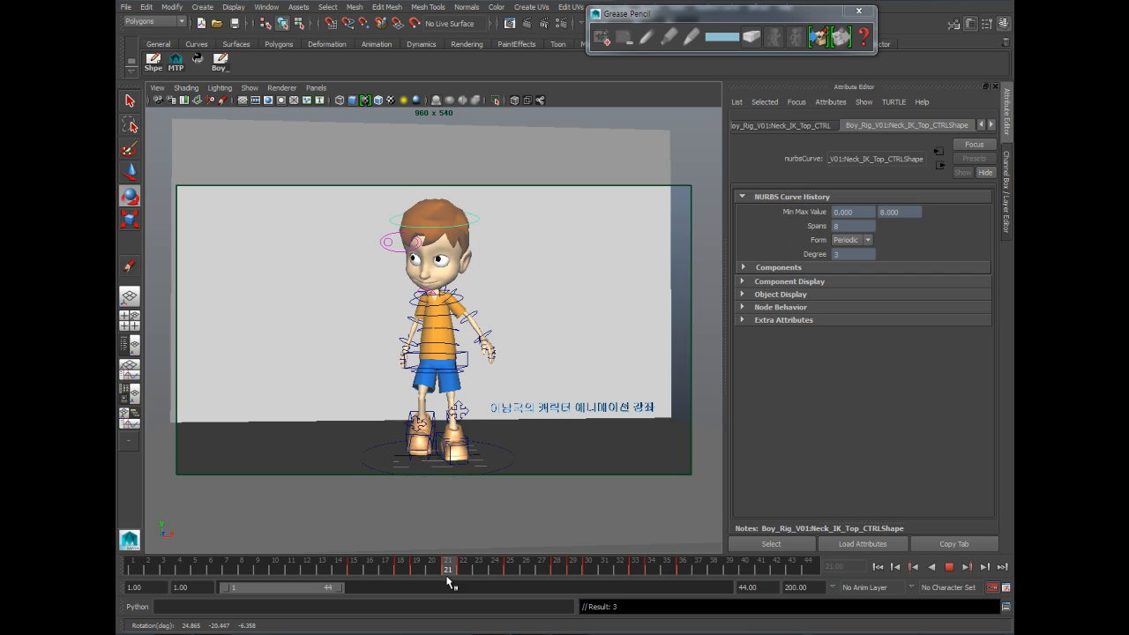
{"action": "mouse_move", "coordinate": [469, 572]}
{"action": "left_mouse_down"}
{"action": "mouse_move", "coordinate": [655, 579]}
{"action": "mouse_move", "coordinate": [682, 577]}
{"action": "mouse_move", "coordinate": [615, 576]}
{"action": "mouse_move", "coordinate": [689, 567]}
{"action": "mouse_move", "coordinate": [462, 575]}
{"action": "left_mouse_up"}
{"action": "left_click", "coordinate": [951, 567]}
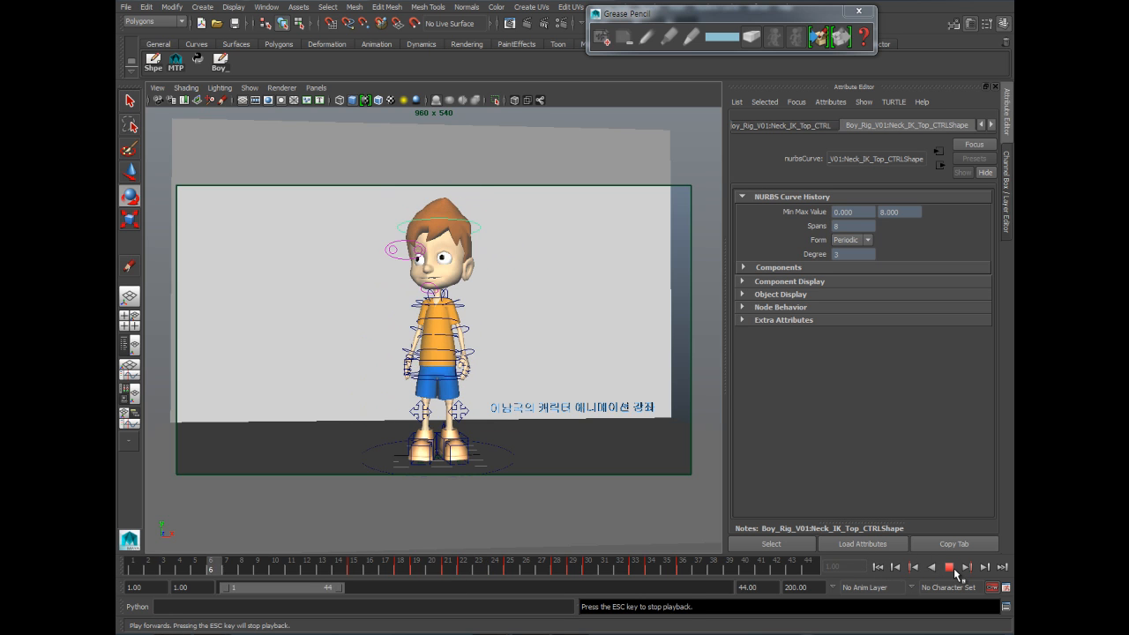
{"action": "left_click", "coordinate": [956, 571]}
Step: Clear the selection and hide the rig's NURBS curves in the viewport
{"action": "left_click", "coordinate": [565, 511]}
{"action": "left_click", "coordinate": [249, 88]}
{"action": "left_click", "coordinate": [275, 141]}
Step: Open the Playblast options and copy the name of the existing movie 04Ani_Pre_Post_Action.mov
{"action": "right_click", "coordinate": [394, 569]}
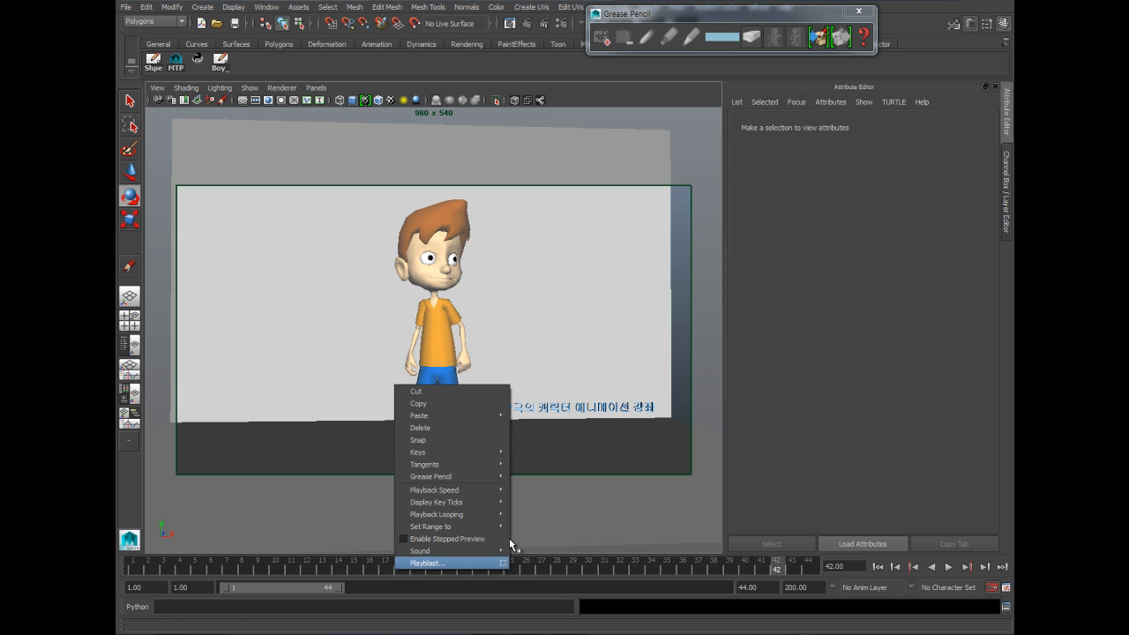
{"action": "left_click", "coordinate": [503, 563]}
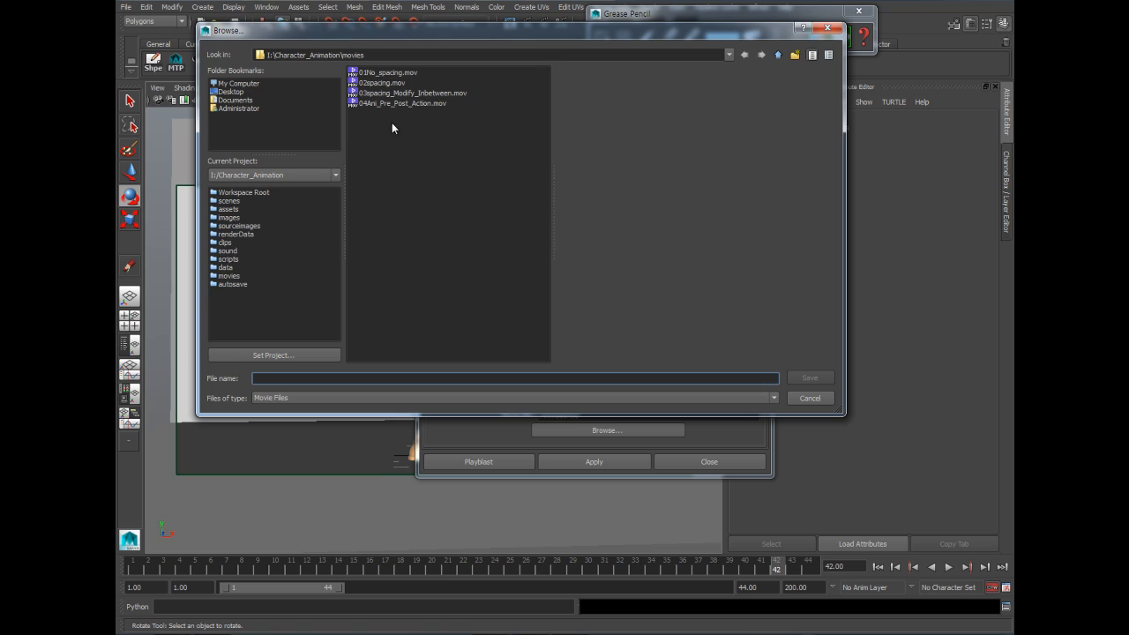
{"action": "left_click", "coordinate": [397, 103]}
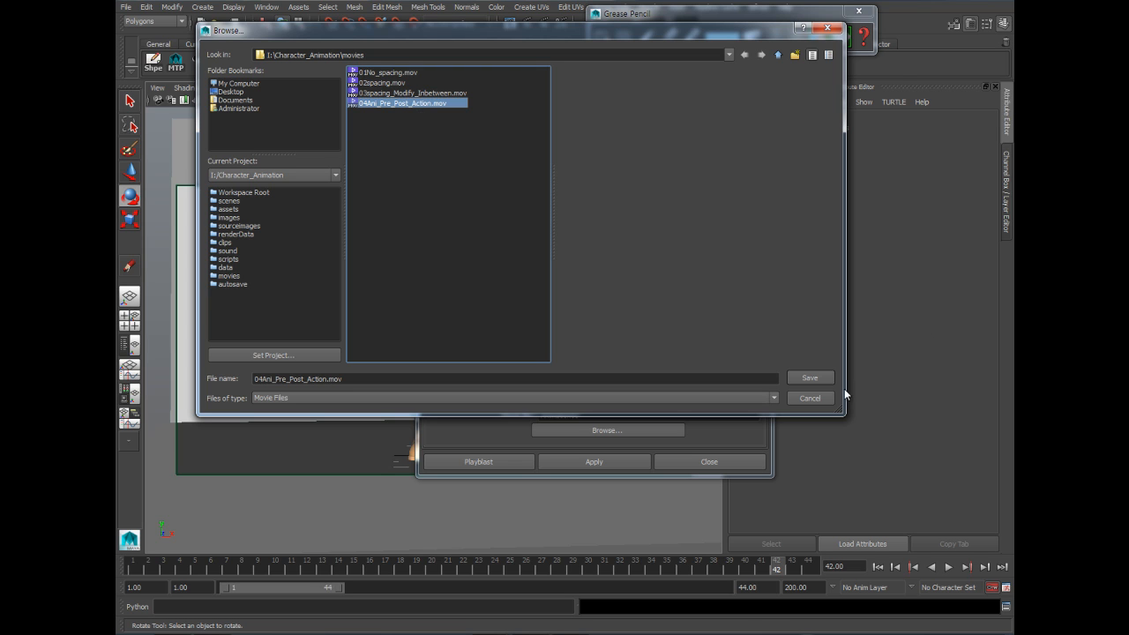
{"action": "triple_click", "coordinate": [264, 379]}
{"action": "key", "text": "ctrl+c"}
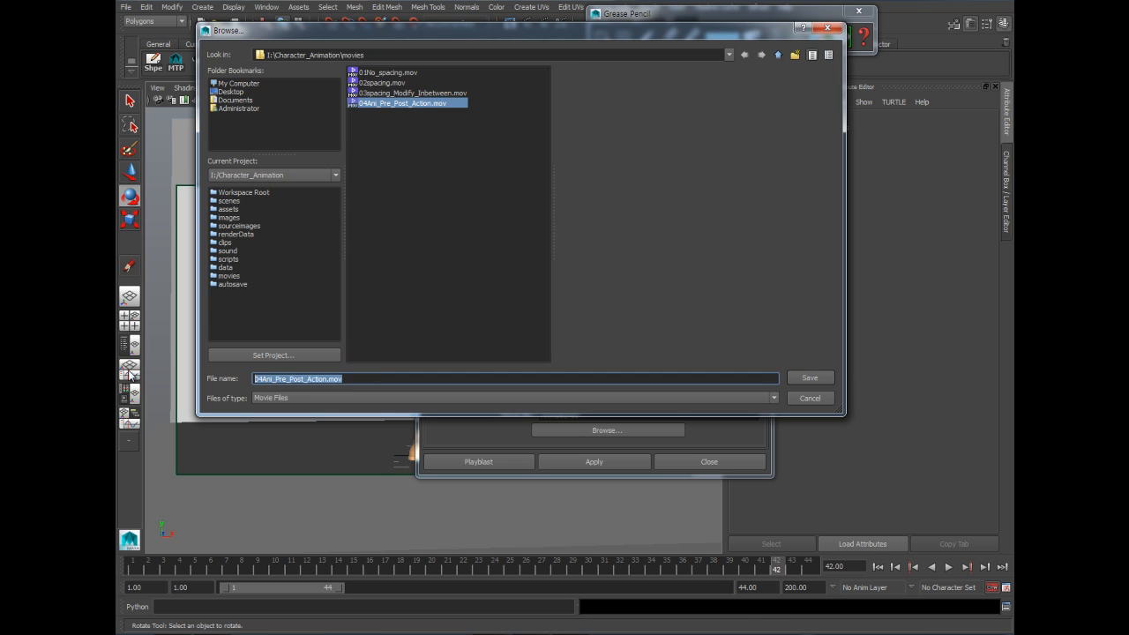
{"action": "left_click", "coordinate": [798, 397]}
Step: Name the playblast movie file 05Ani_Pre_Post_Action_Offset.mov and create the playblast
{"action": "triple_click", "coordinate": [564, 414]}
{"action": "key", "text": "ctrl+v"}
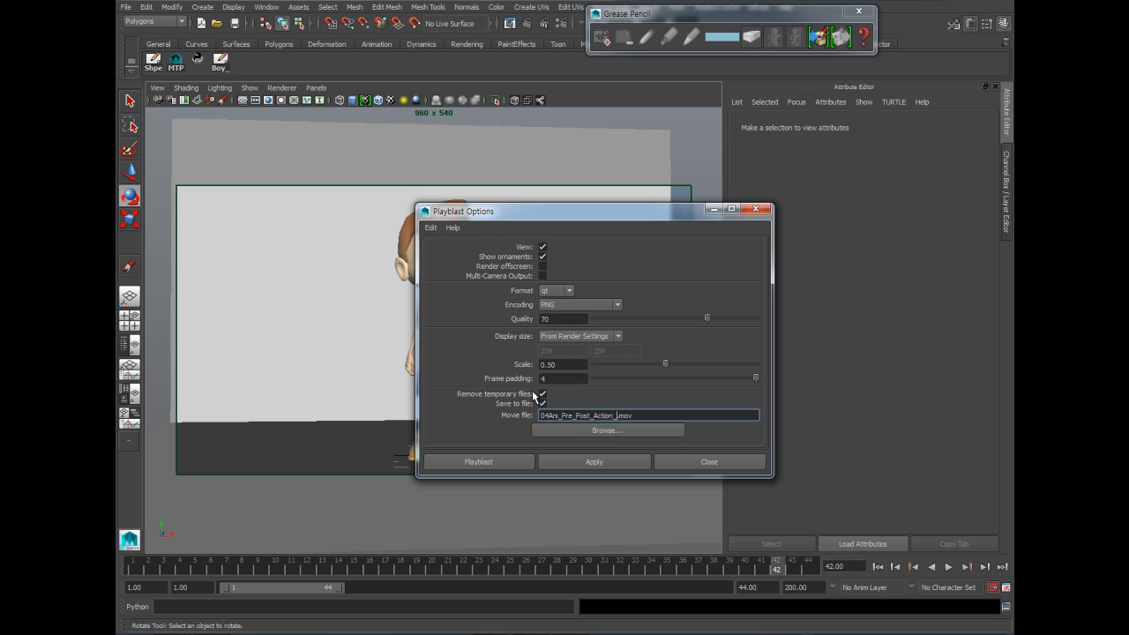
{"action": "key", "text": "BackSpace"}
{"action": "type", "text": "5"}
{"action": "left_click", "coordinate": [595, 460]}
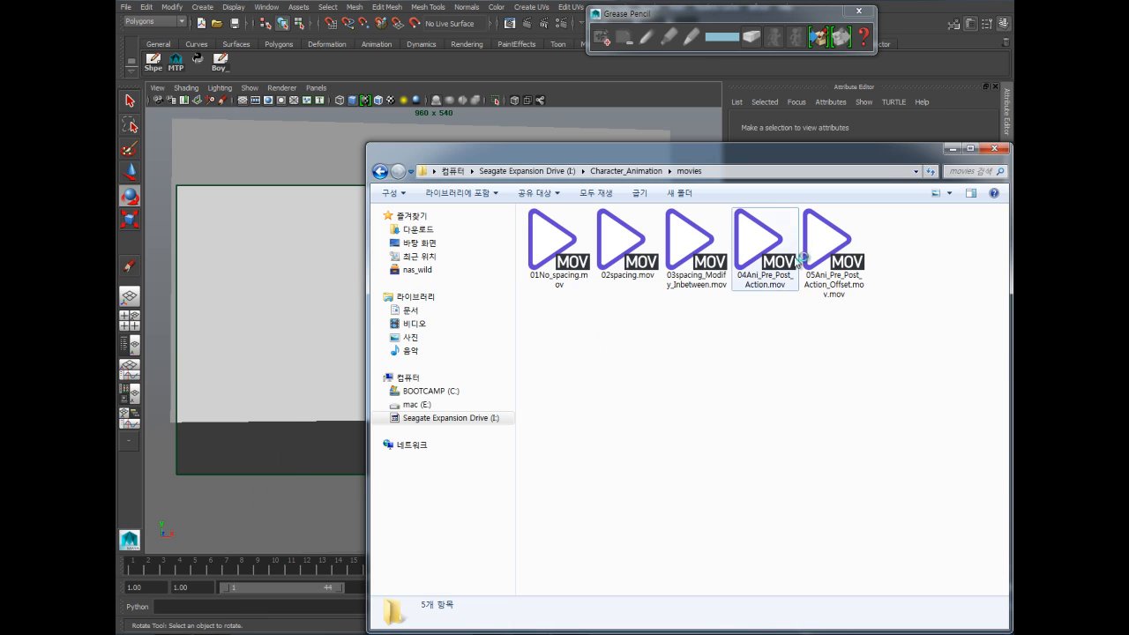
Step: In the movies folder in Windows Explorer, open the 04Ani_Pre_Post_Action and 05Ani_Pre_Post_Action_Offset movies in QuickTime Player, and close PotPlayer
{"action": "left_click", "coordinate": [829, 247]}
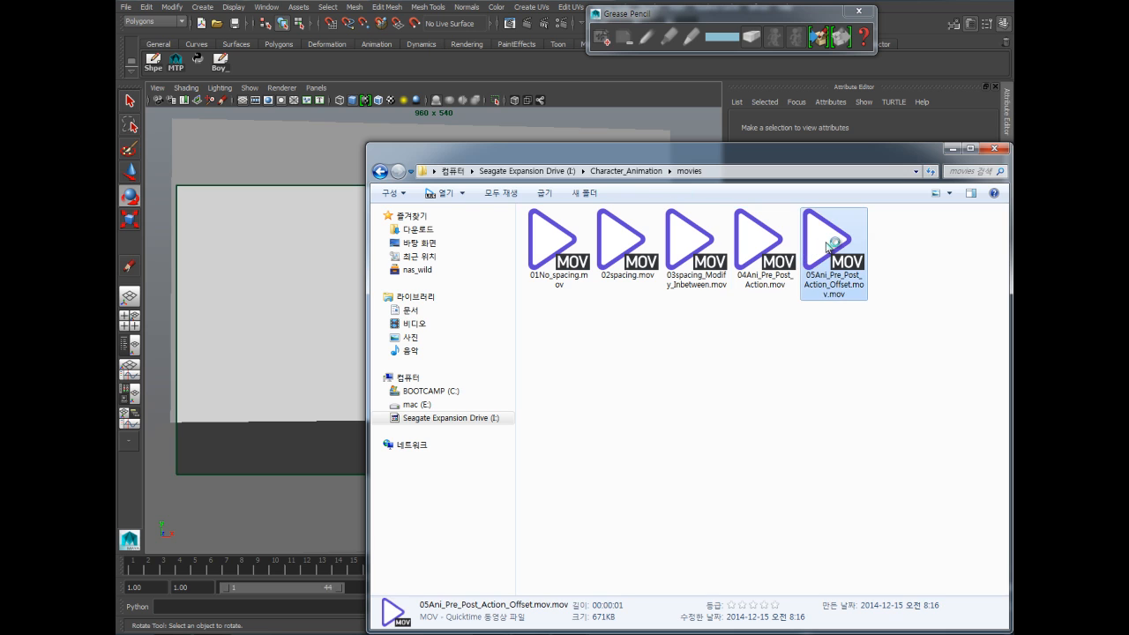
{"action": "right_click", "coordinate": [765, 238]}
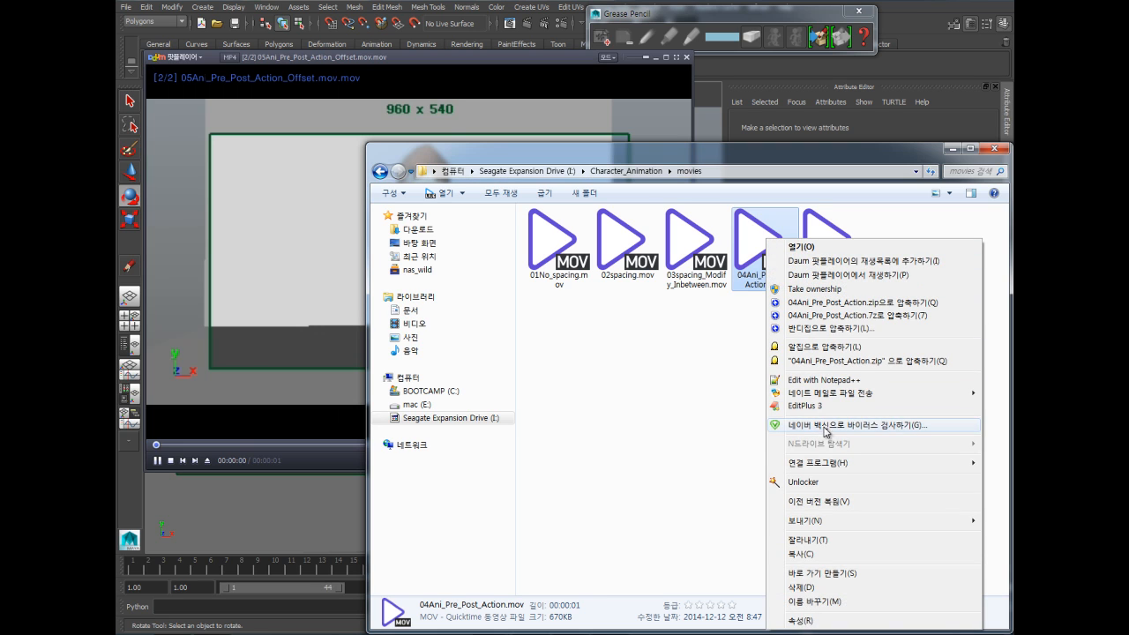
{"action": "mouse_move", "coordinate": [829, 464]}
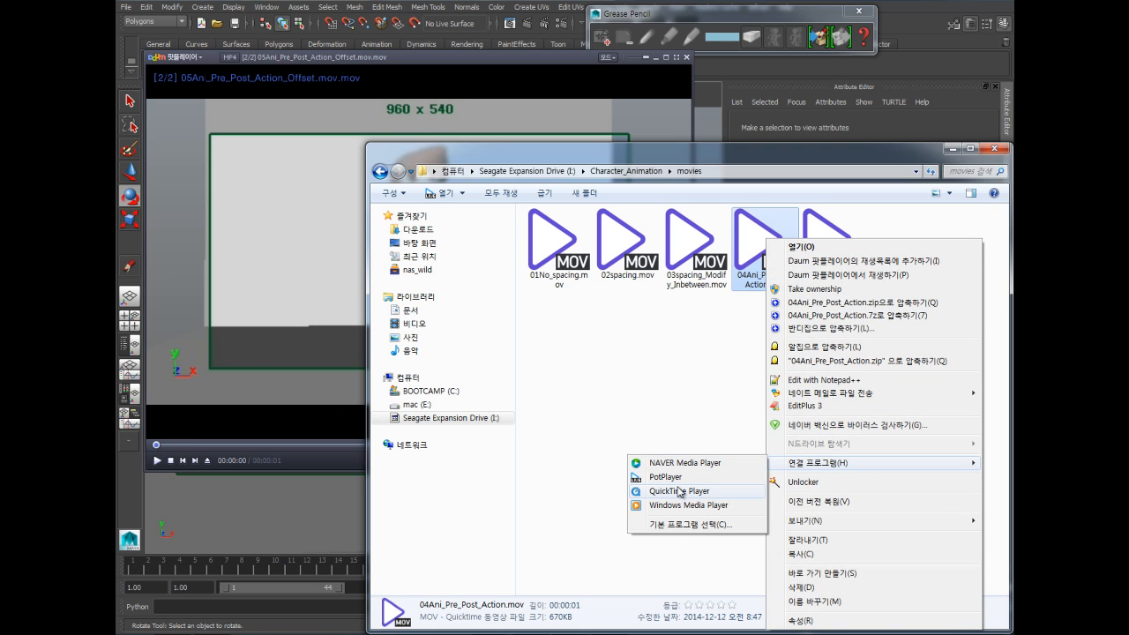
{"action": "left_click", "coordinate": [562, 369]}
{"action": "left_click", "coordinate": [361, 68]}
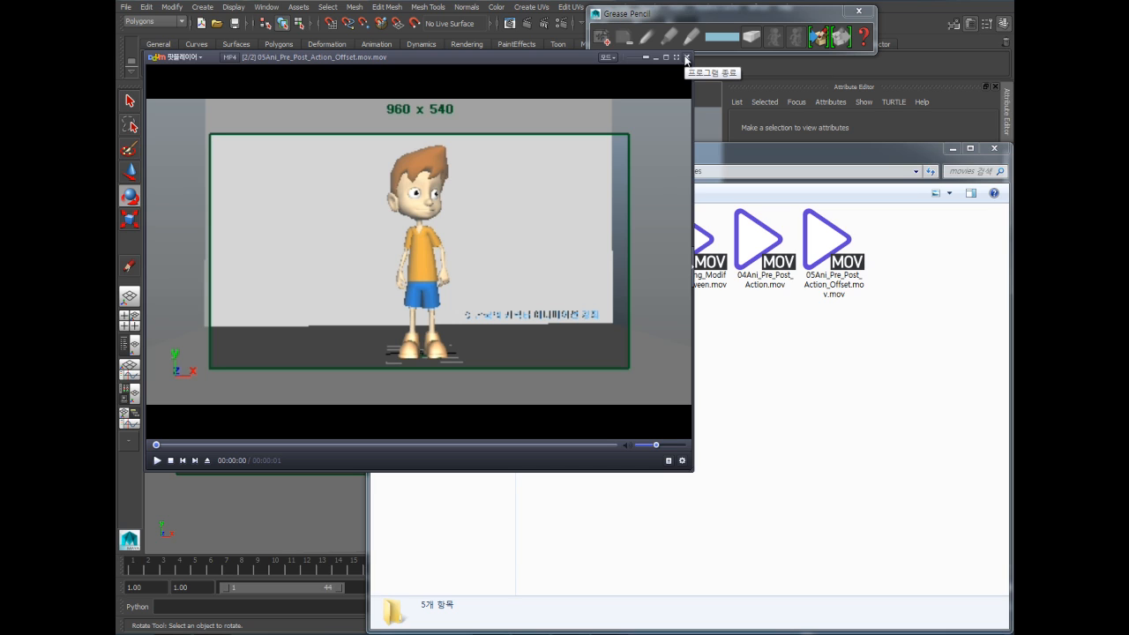
{"action": "left_click", "coordinate": [687, 58]}
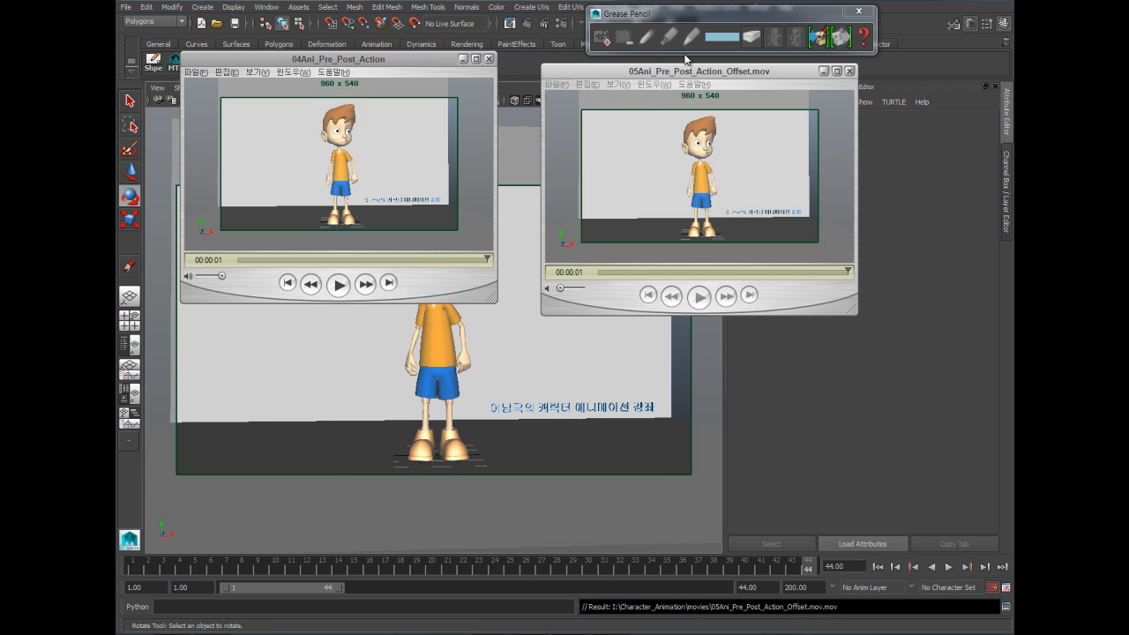
Step: Play the 04Ani_Pre_Post_Action and 05Ani_Pre_Post_Action_Offset movies side by side to compare them, and close both players
{"action": "left_click_drag", "start_coordinate": [375, 59], "coordinate": [403, 69]}
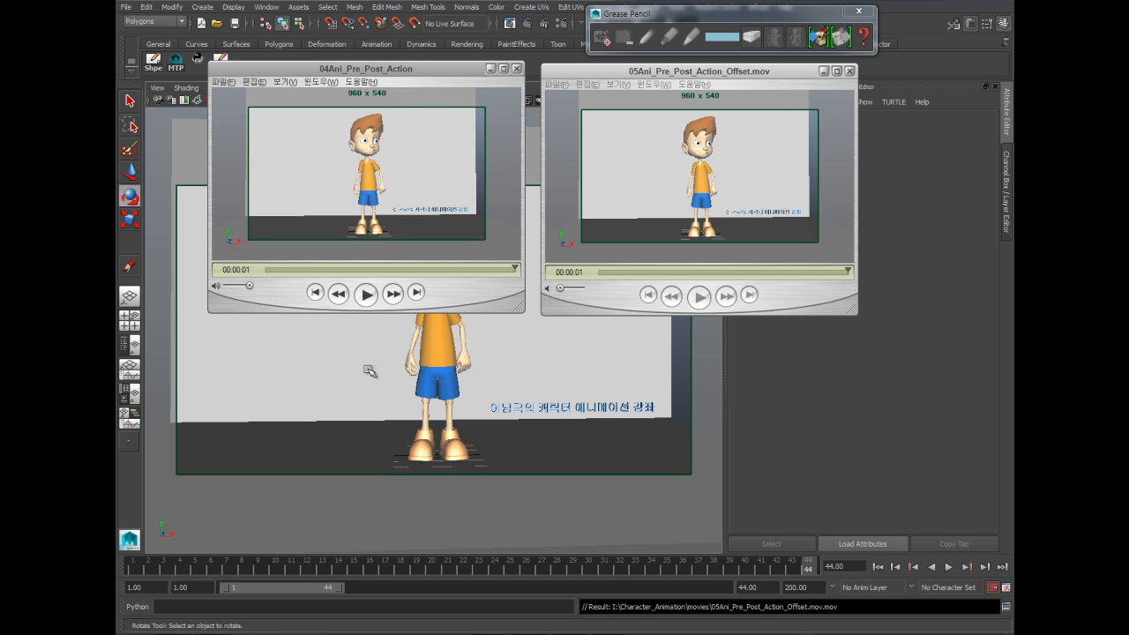
{"action": "left_click", "coordinate": [371, 296]}
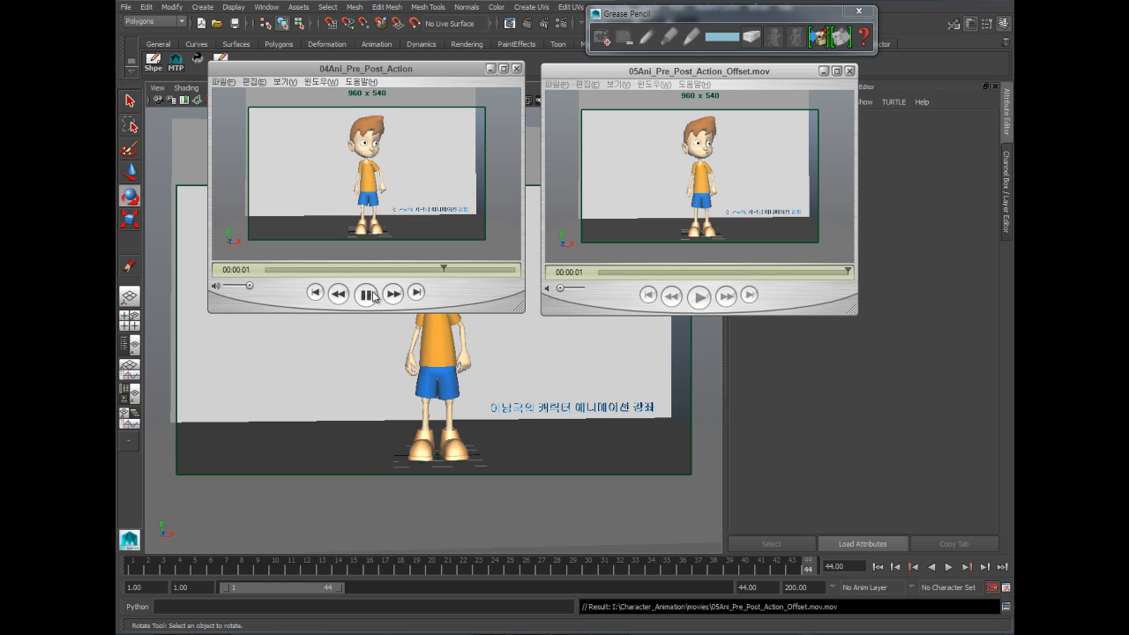
{"action": "left_click", "coordinate": [700, 297]}
{"action": "left_click", "coordinate": [699, 297]}
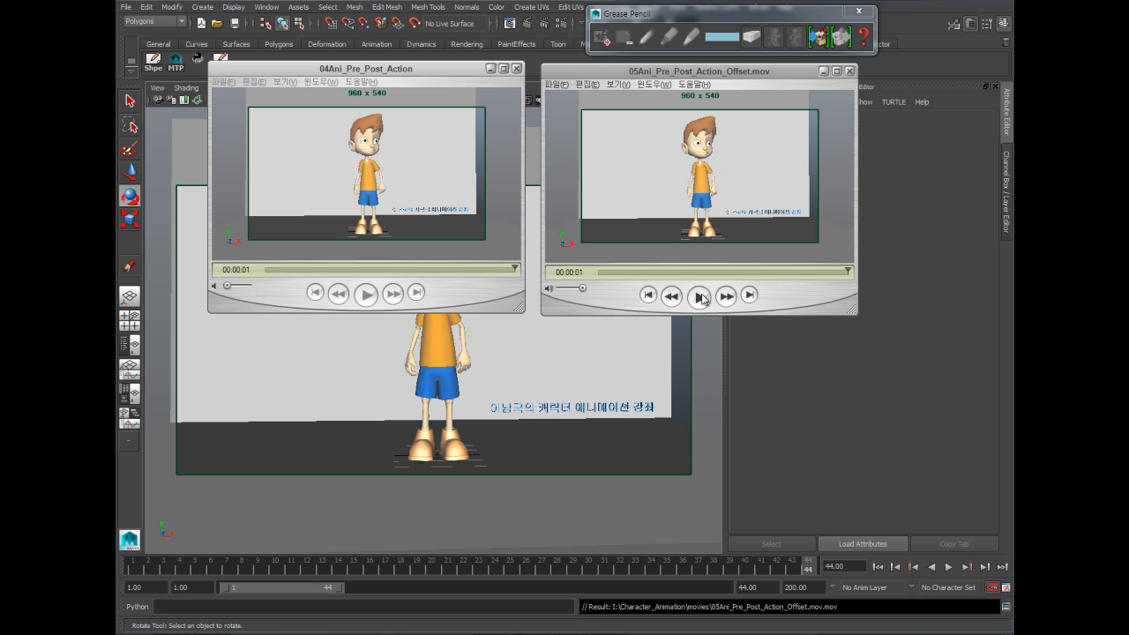
{"action": "left_click", "coordinate": [366, 295]}
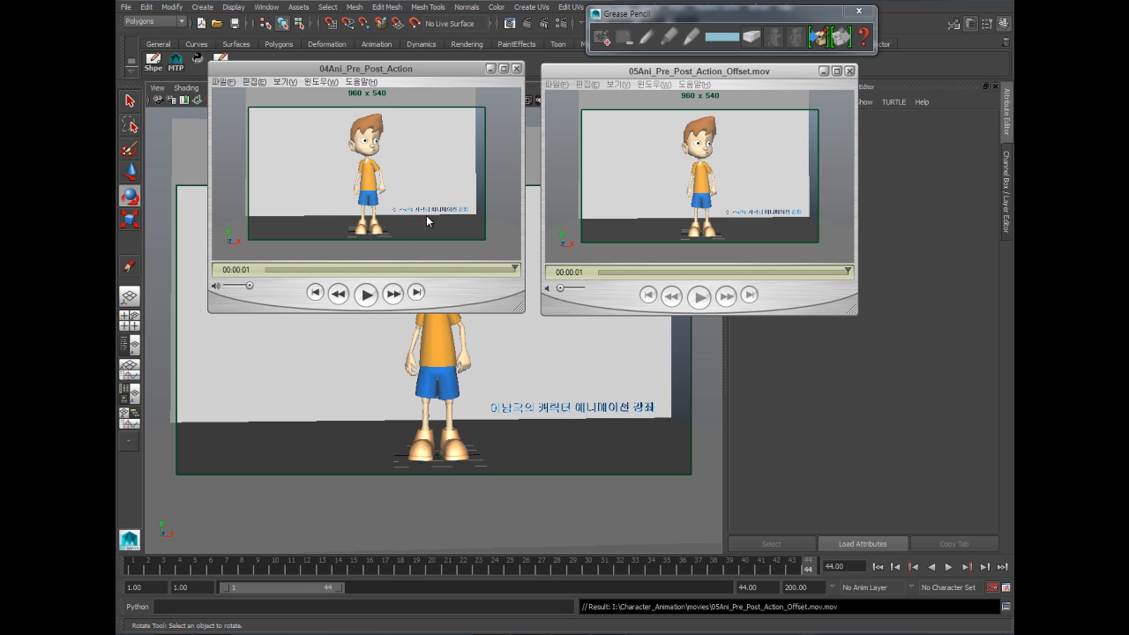
{"action": "left_click", "coordinate": [366, 294]}
{"action": "left_click", "coordinate": [712, 302]}
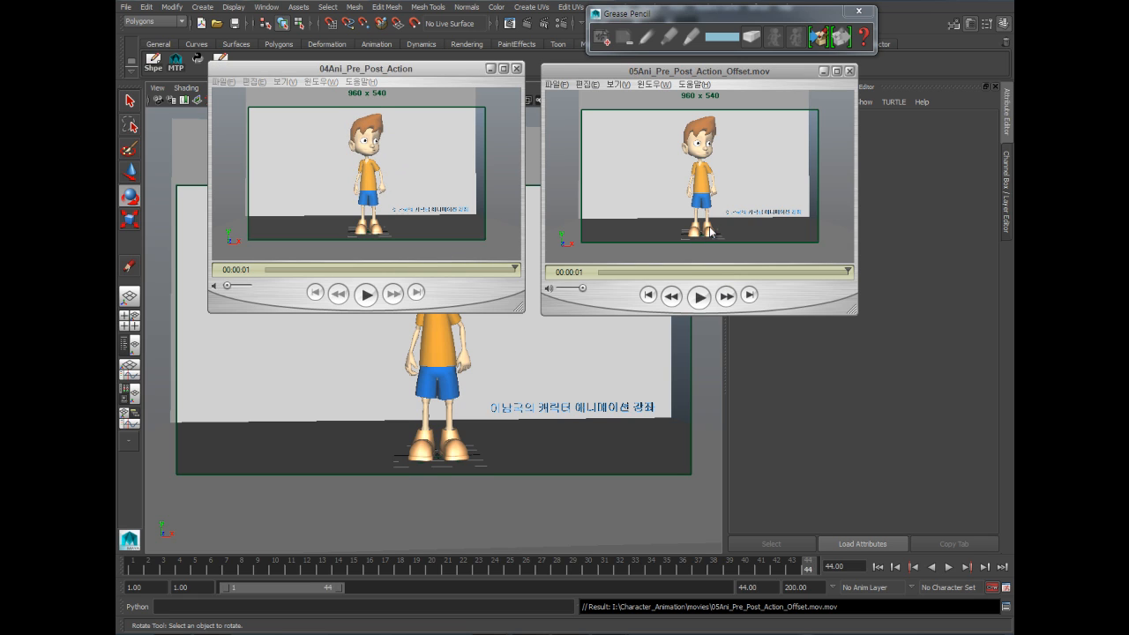
{"action": "left_click", "coordinate": [702, 301]}
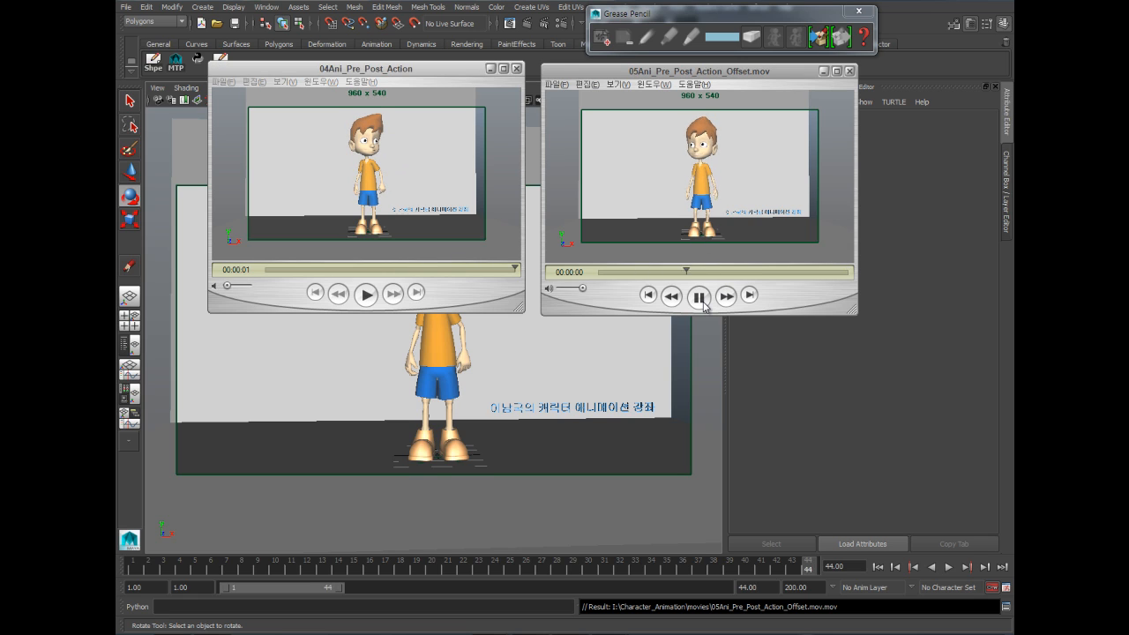
{"action": "mouse_move", "coordinate": [694, 274]}
{"action": "left_mouse_down"}
{"action": "mouse_move", "coordinate": [615, 273]}
{"action": "mouse_move", "coordinate": [738, 270]}
{"action": "mouse_move", "coordinate": [701, 272]}
{"action": "mouse_move", "coordinate": [734, 271]}
{"action": "mouse_move", "coordinate": [714, 272]}
{"action": "left_mouse_up"}
{"action": "left_click", "coordinate": [699, 296]}
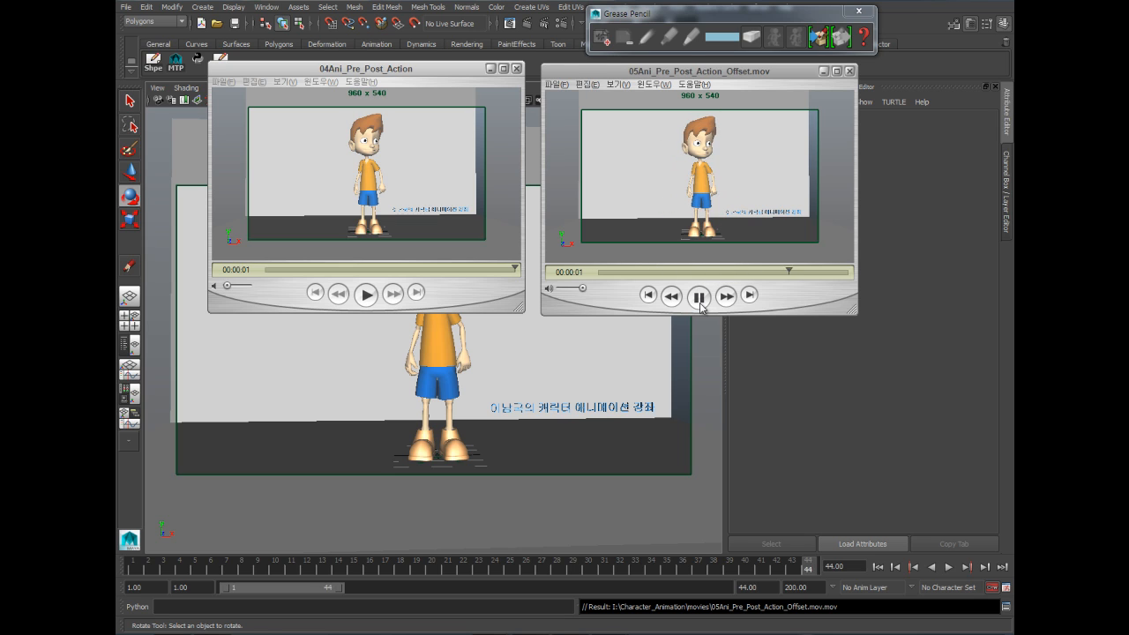
{"action": "left_click", "coordinate": [516, 68]}
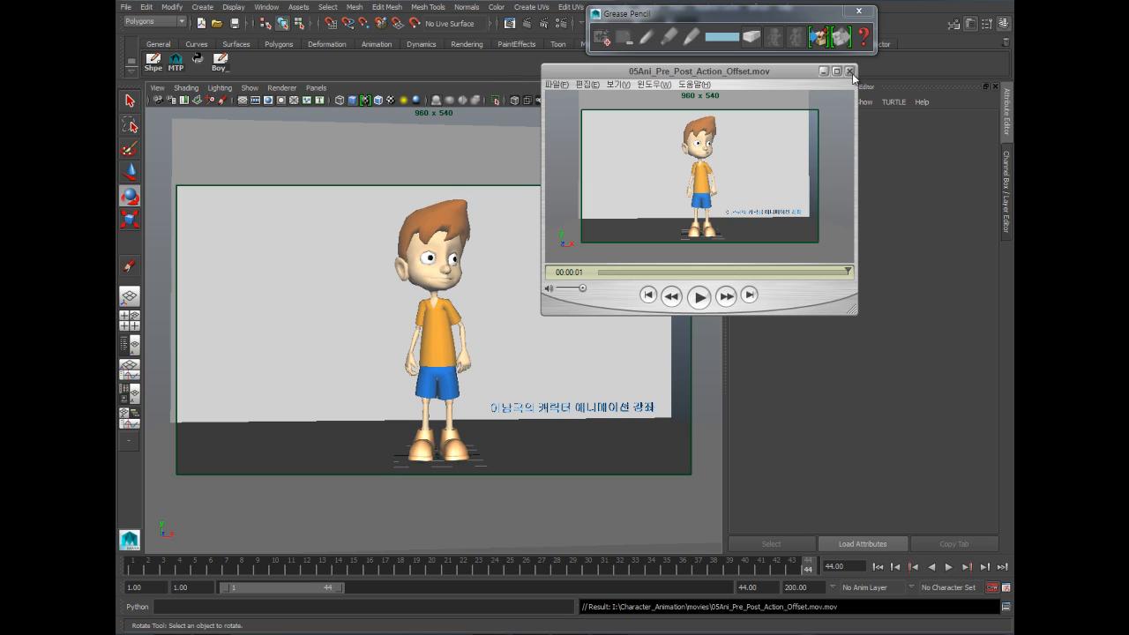
{"action": "left_click", "coordinate": [850, 71]}
Step: Show the rig's NURBS curves again in the viewport
{"action": "left_click_drag", "start_coordinate": [460, 565], "coordinate": [402, 568]}
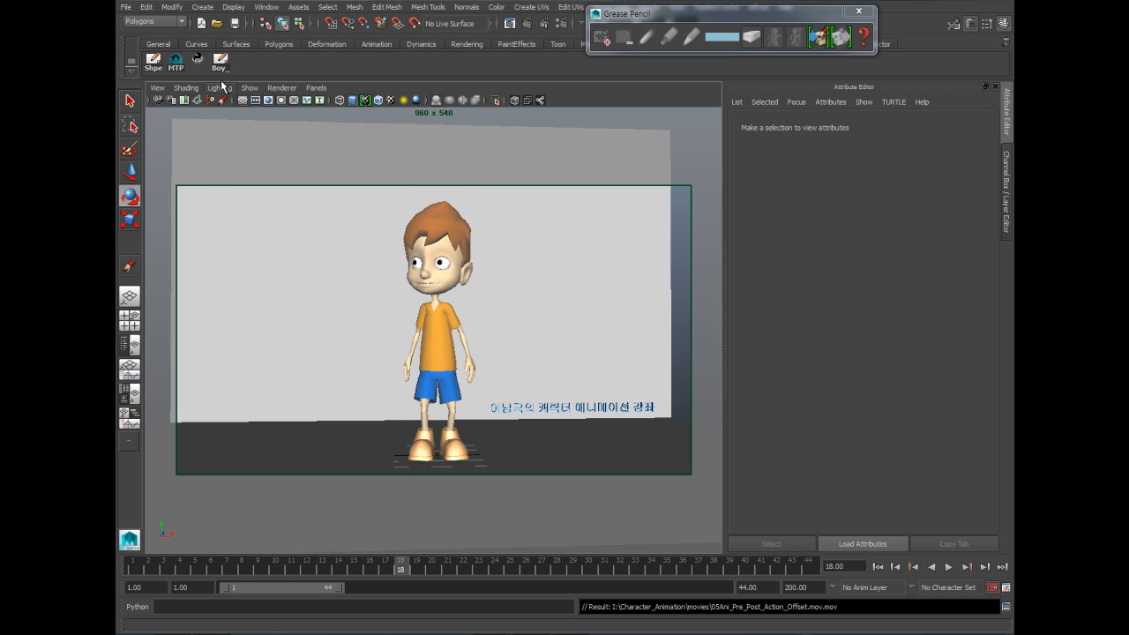
{"action": "left_click", "coordinate": [316, 87]}
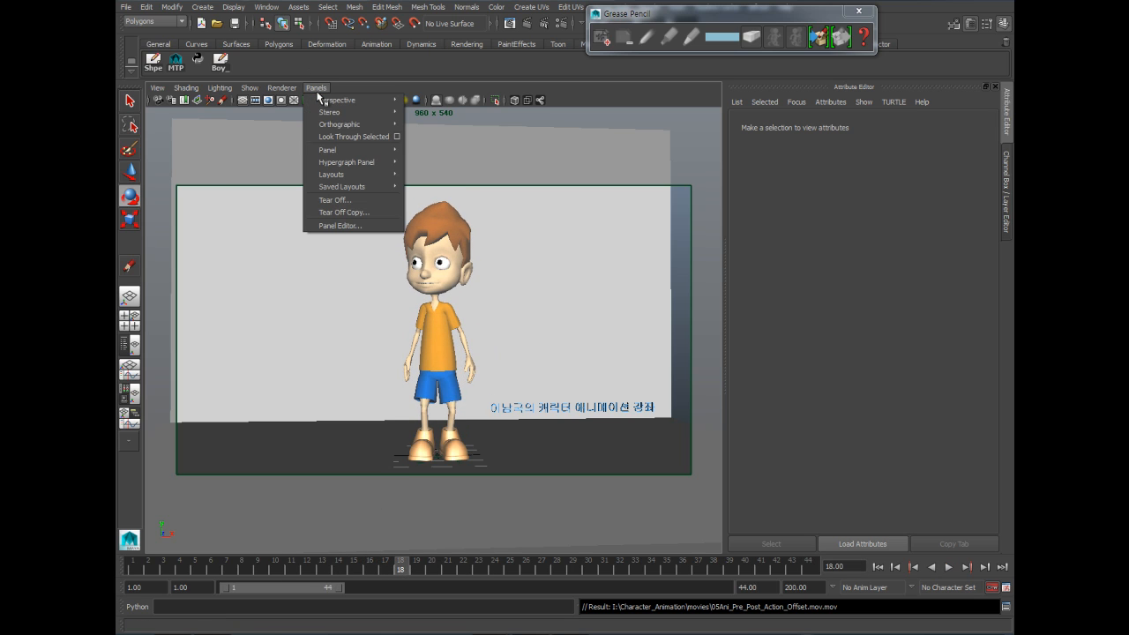
{"action": "mouse_move", "coordinate": [249, 87]}
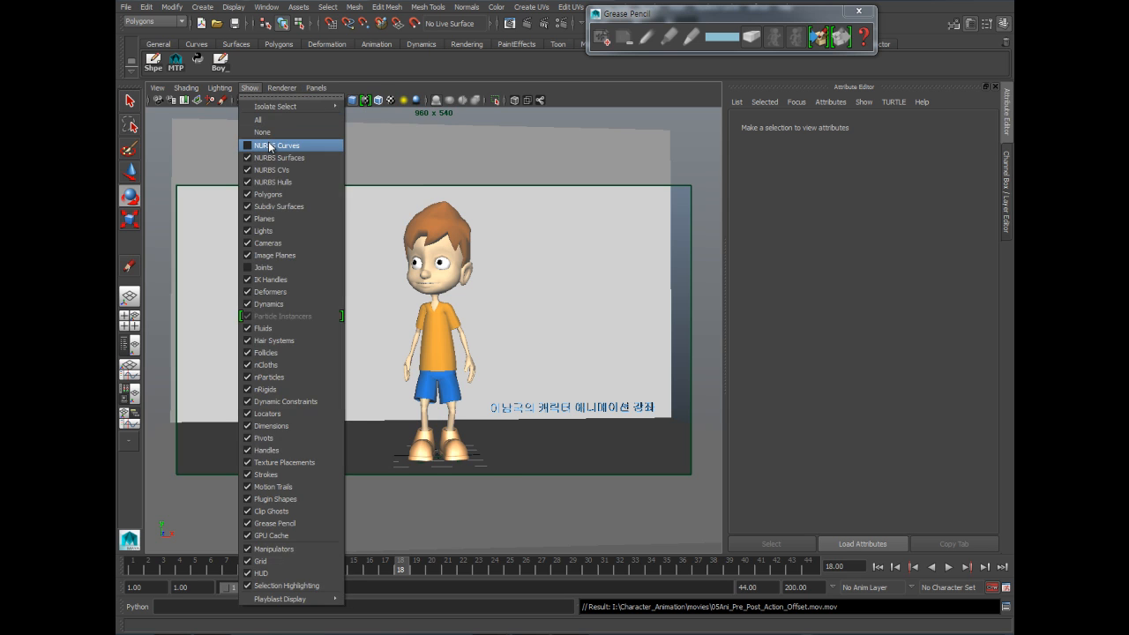
{"action": "left_click", "coordinate": [270, 145]}
Step: At frame 22, move the upper torso control Torso_FK_Top_CTRL slightly down and set a key
{"action": "left_click_drag", "start_coordinate": [394, 569], "coordinate": [463, 571]}
{"action": "left_click", "coordinate": [418, 292]}
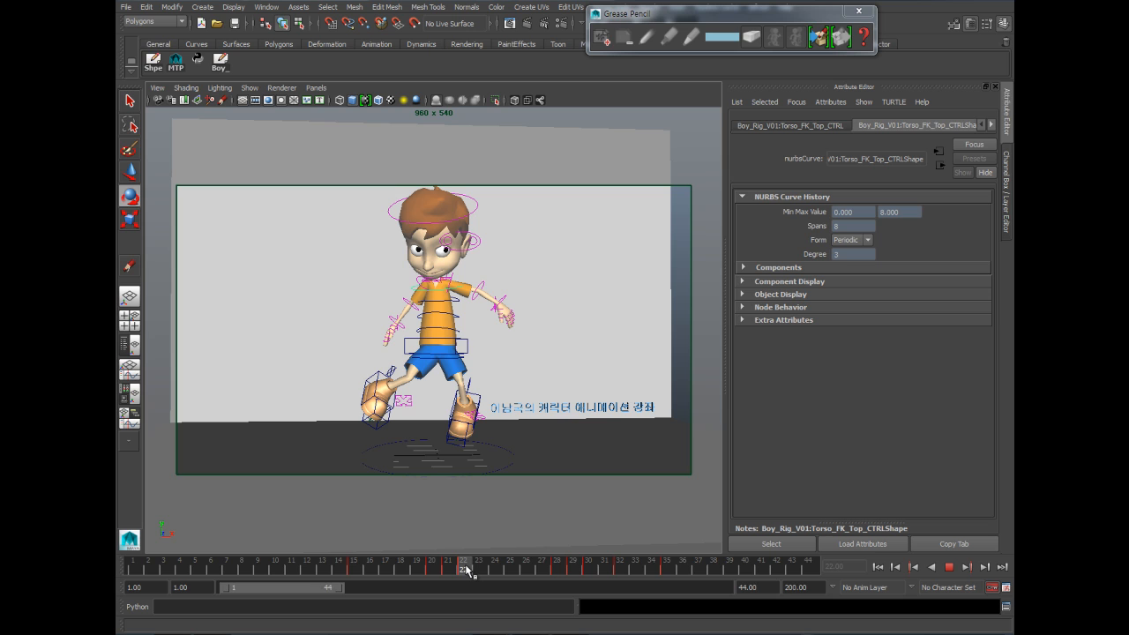
{"action": "key", "text": "Escape"}
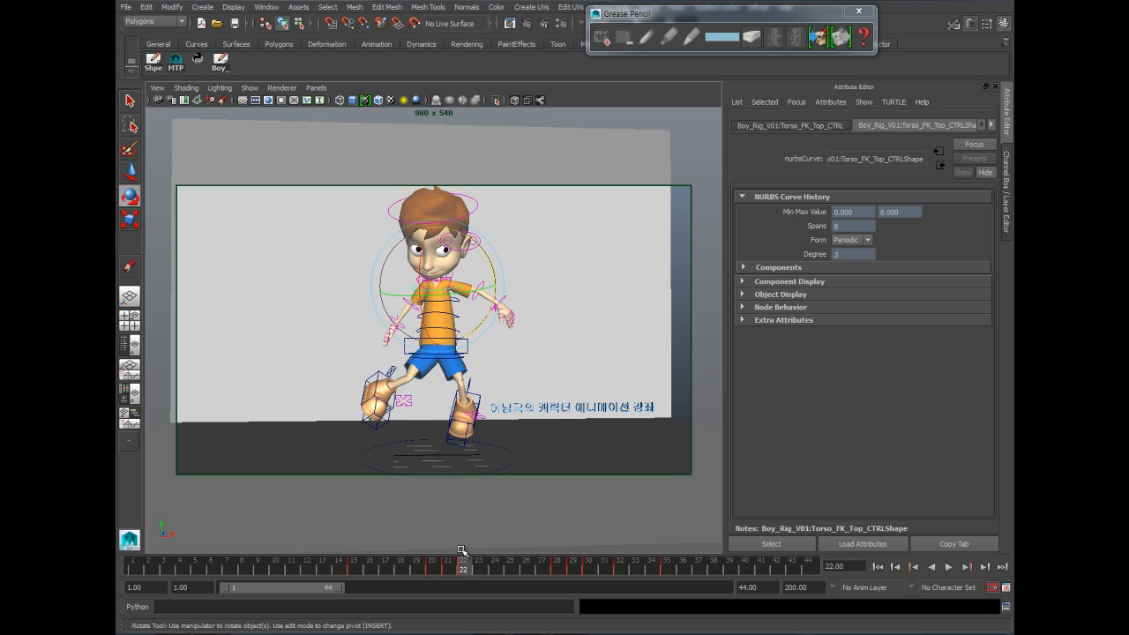
{"action": "key", "text": "w"}
{"action": "key", "text": "alt+v"}
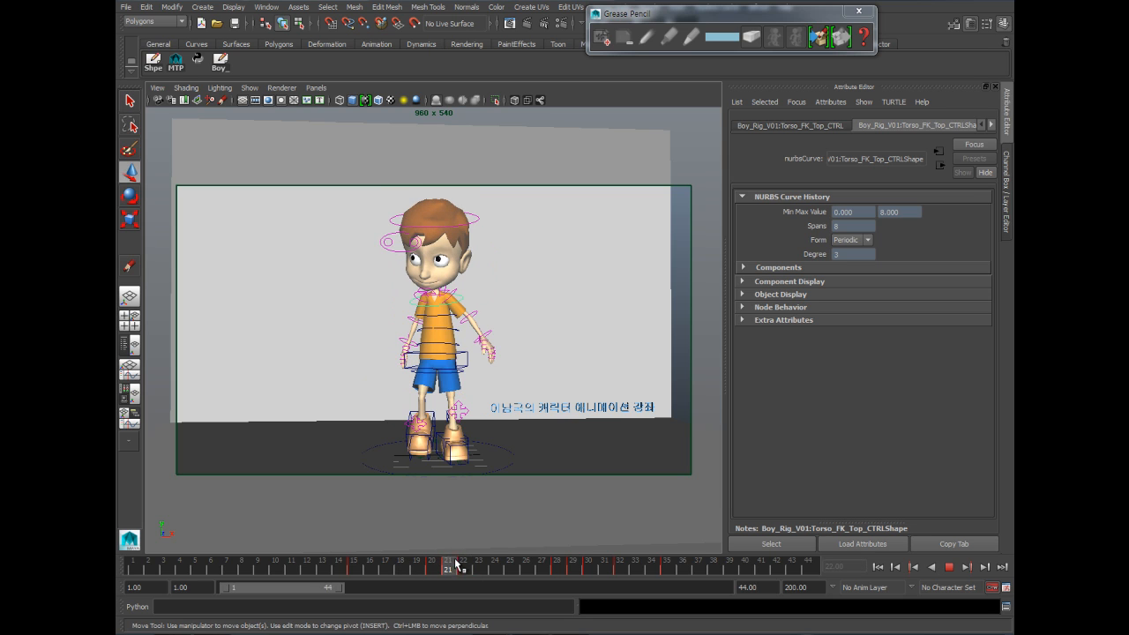
{"action": "key", "text": "Escape"}
{"action": "left_click_drag", "start_coordinate": [439, 223], "coordinate": [432, 228]}
{"action": "key", "text": "s"}
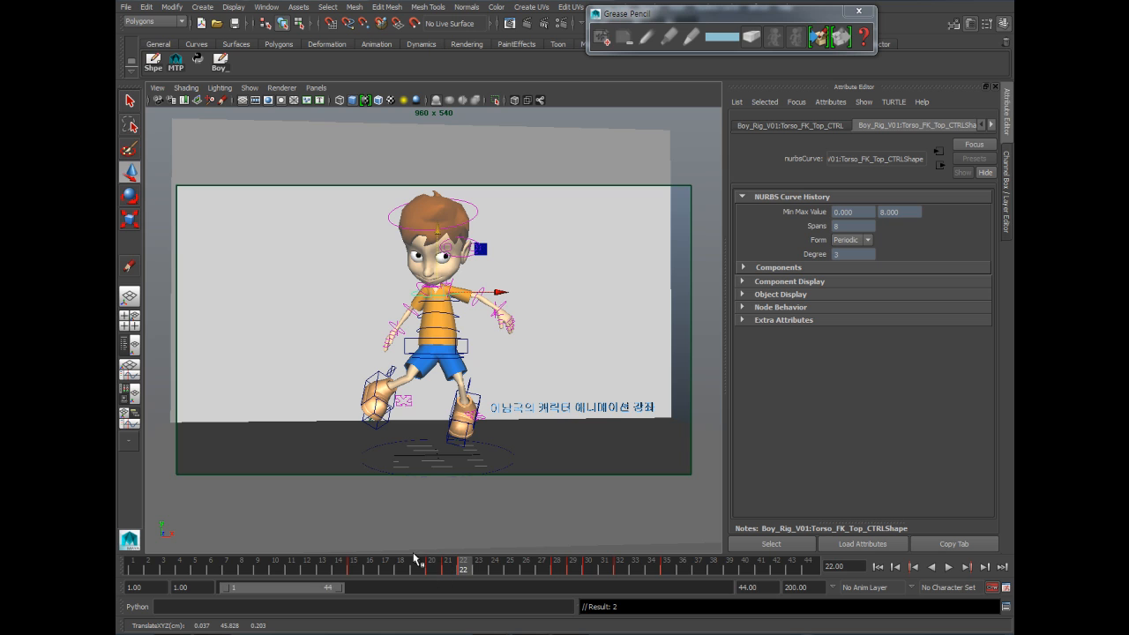
Step: Lower the upper torso control at frame 21 and raise it at frame 28
{"action": "key", "text": "alt+v"}
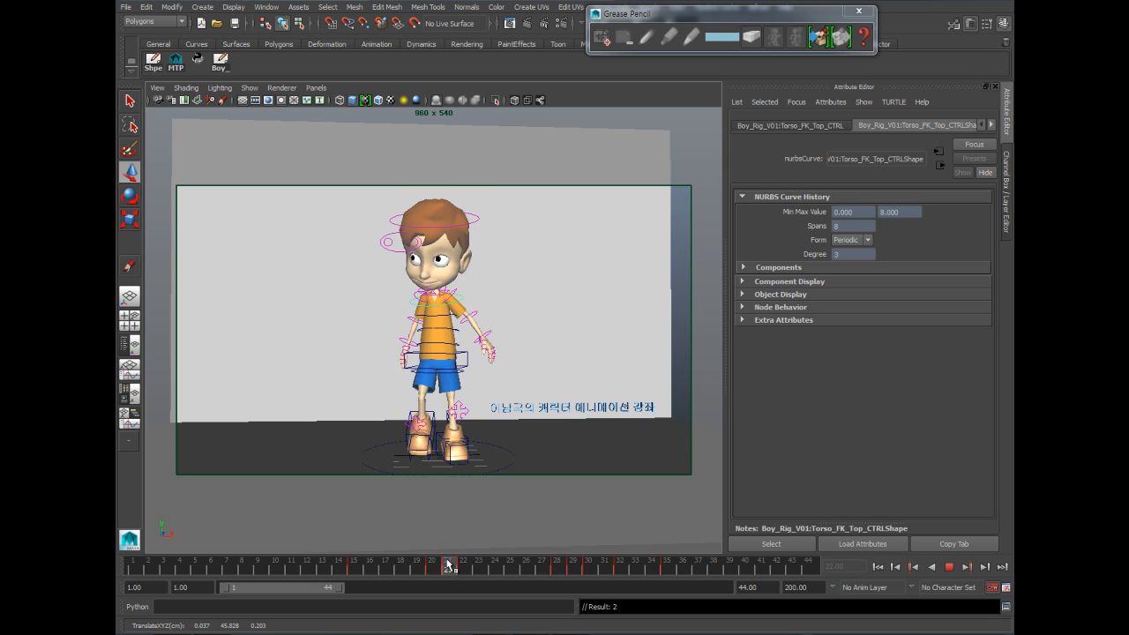
{"action": "left_click", "coordinate": [449, 565]}
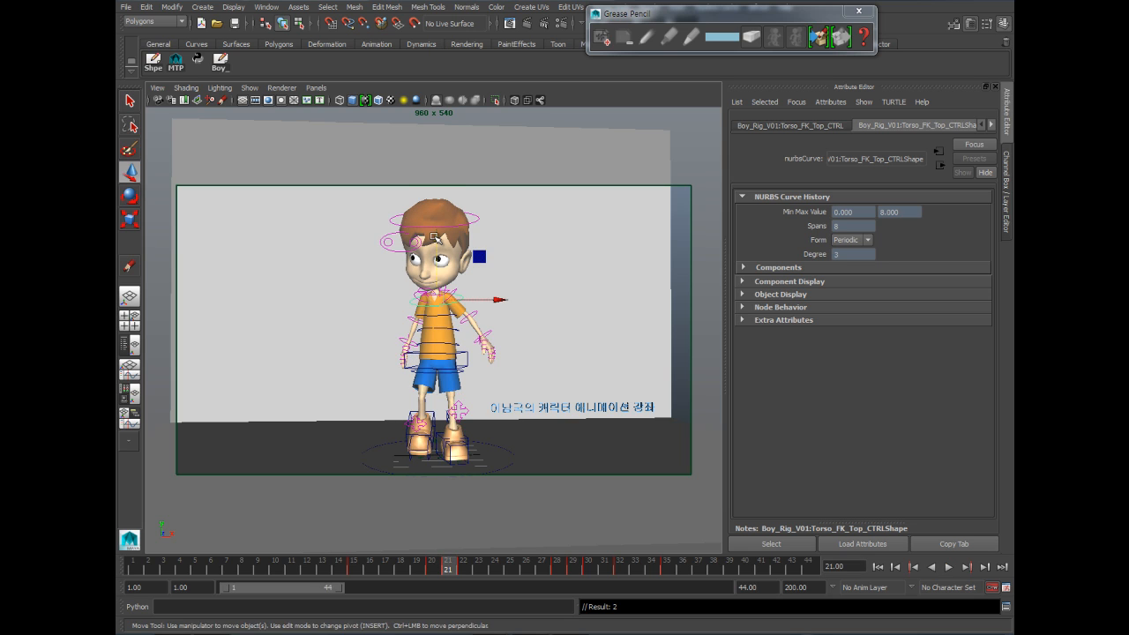
{"action": "key", "text": "alt+v"}
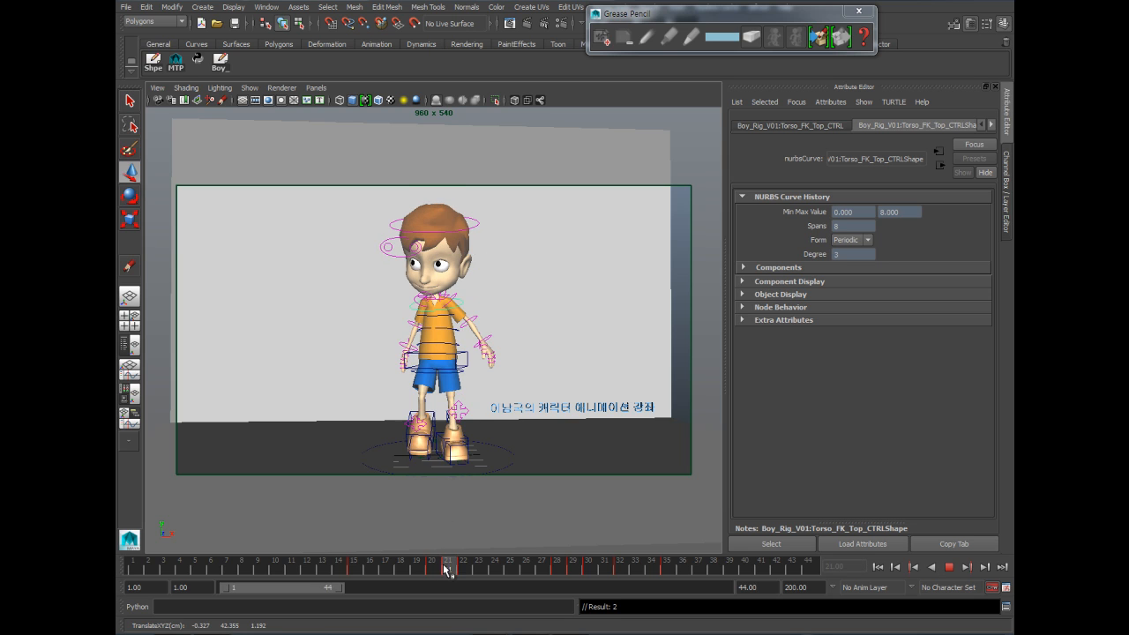
{"action": "left_click_drag", "start_coordinate": [458, 569], "coordinate": [556, 568]}
{"action": "left_click_drag", "start_coordinate": [437, 238], "coordinate": [438, 221]}
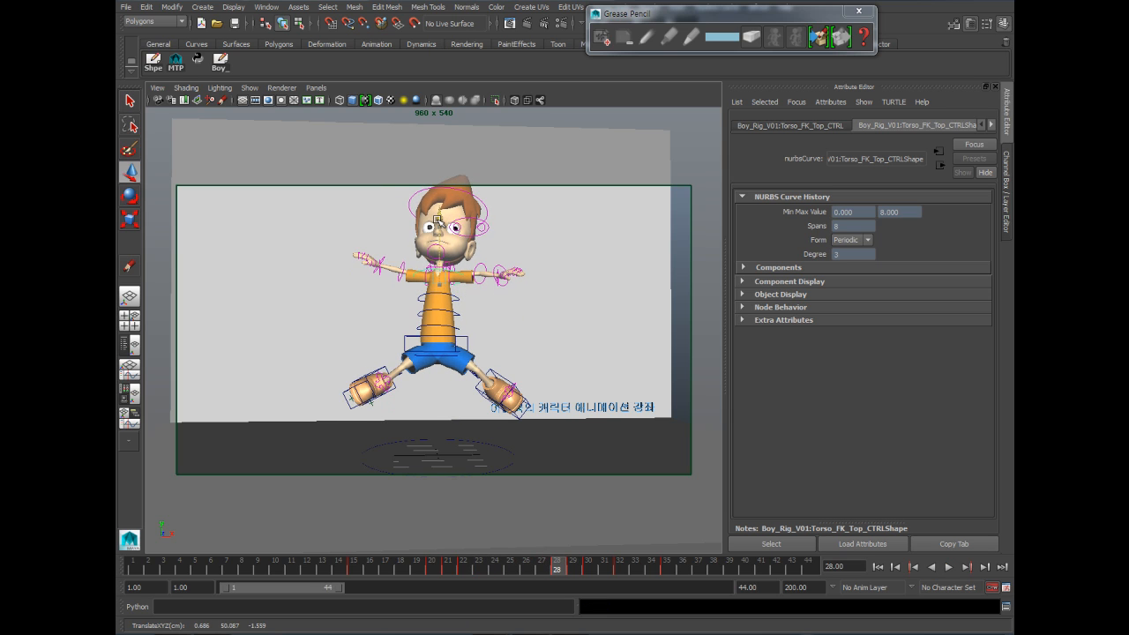
Step: Adjust the upper torso control's height at frame 30 and play back the animation
{"action": "left_click_drag", "start_coordinate": [435, 568], "coordinate": [577, 579]}
{"action": "left_click_drag", "start_coordinate": [430, 243], "coordinate": [500, 373]}
{"action": "left_click_drag", "start_coordinate": [561, 569], "coordinate": [587, 568]}
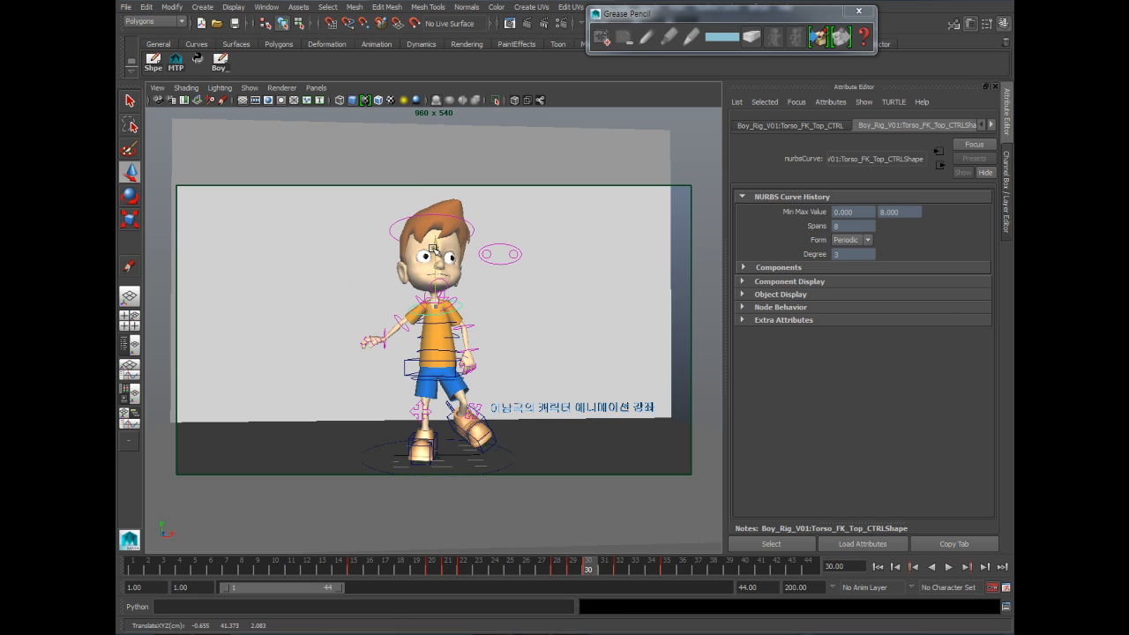
{"action": "left_click_drag", "start_coordinate": [433, 252], "coordinate": [433, 253]}
{"action": "left_click_drag", "start_coordinate": [555, 566], "coordinate": [588, 569]}
{"action": "left_click_drag", "start_coordinate": [438, 260], "coordinate": [435, 254]}
{"action": "key", "text": "alt+v"}
Step: Lower and key the upper torso control at frame 32, and raise it slightly at frame 36
{"action": "left_click_drag", "start_coordinate": [598, 571], "coordinate": [615, 571]}
{"action": "left_click_drag", "start_coordinate": [435, 246], "coordinate": [437, 254]}
{"action": "key", "text": "s"}
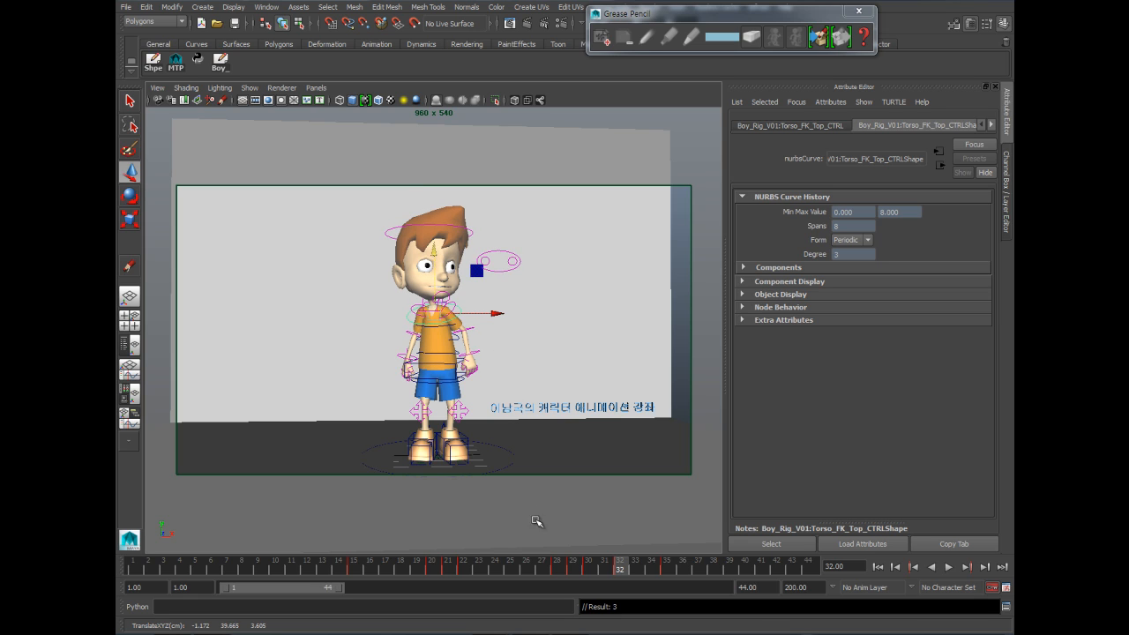
{"action": "mouse_move", "coordinate": [564, 573]}
{"action": "left_mouse_down"}
{"action": "mouse_move", "coordinate": [554, 569]}
{"action": "mouse_move", "coordinate": [637, 570]}
{"action": "mouse_move", "coordinate": [557, 573]}
{"action": "mouse_move", "coordinate": [606, 582]}
{"action": "mouse_move", "coordinate": [495, 584]}
{"action": "mouse_move", "coordinate": [570, 580]}
{"action": "mouse_move", "coordinate": [494, 595]}
{"action": "mouse_move", "coordinate": [697, 582]}
{"action": "mouse_move", "coordinate": [683, 583]}
{"action": "left_mouse_up"}
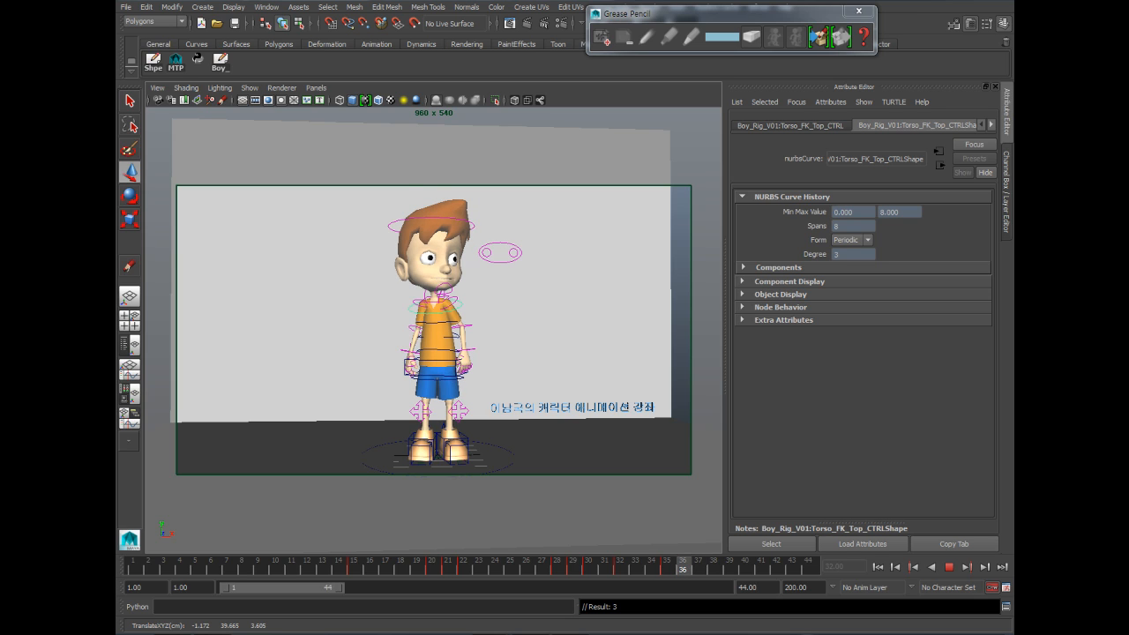
{"action": "left_click_drag", "start_coordinate": [435, 248], "coordinate": [435, 247]}
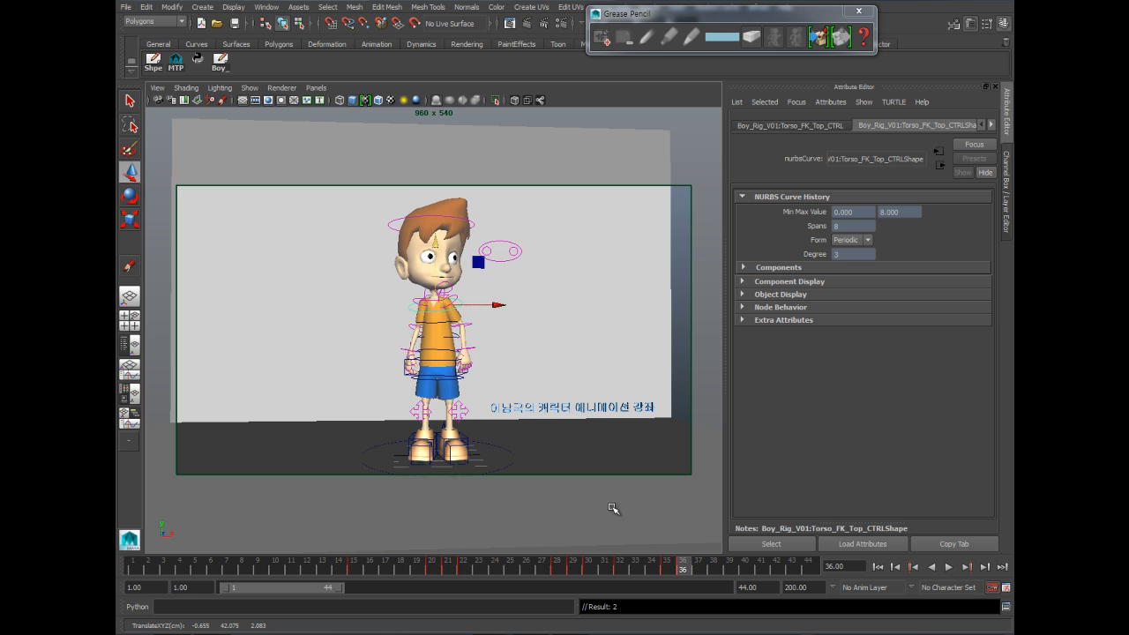
Step: Try lowering the upper torso control slightly at frame 38 and play back the animation
{"action": "mouse_move", "coordinate": [606, 564]}
{"action": "left_mouse_down"}
{"action": "mouse_move", "coordinate": [707, 571]}
{"action": "mouse_move", "coordinate": [688, 589]}
{"action": "mouse_move", "coordinate": [713, 589]}
{"action": "left_mouse_up"}
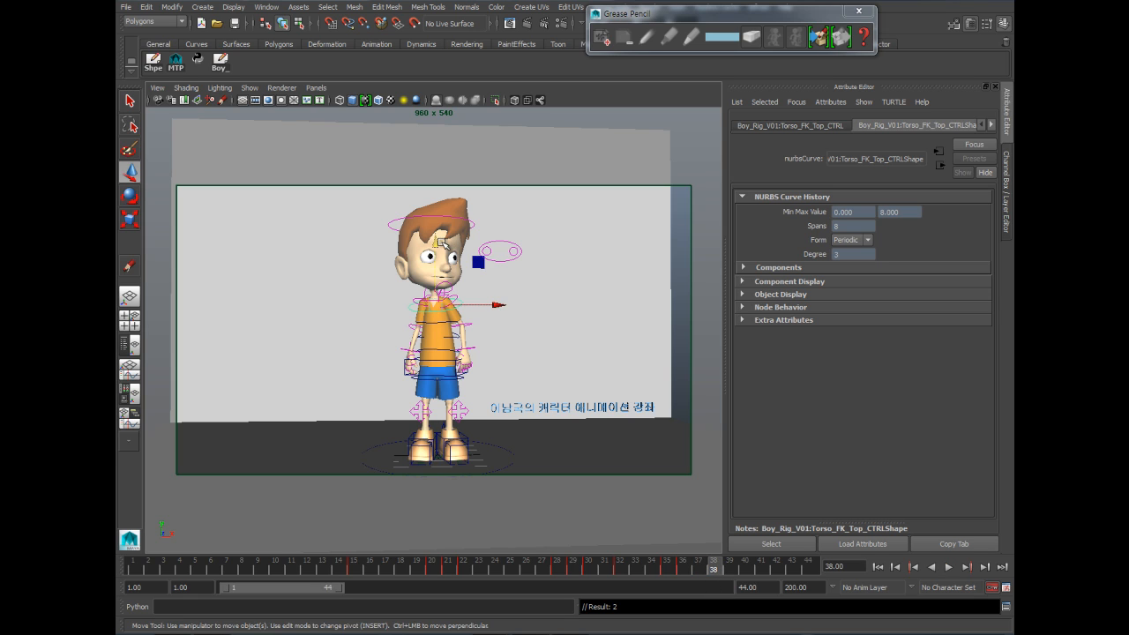
{"action": "left_click", "coordinate": [649, 570]}
{"action": "left_click_drag", "start_coordinate": [648, 572], "coordinate": [682, 569]}
{"action": "left_click", "coordinate": [666, 568]}
{"action": "left_click_drag", "start_coordinate": [440, 243], "coordinate": [438, 246]}
{"action": "key", "text": "alt+v"}
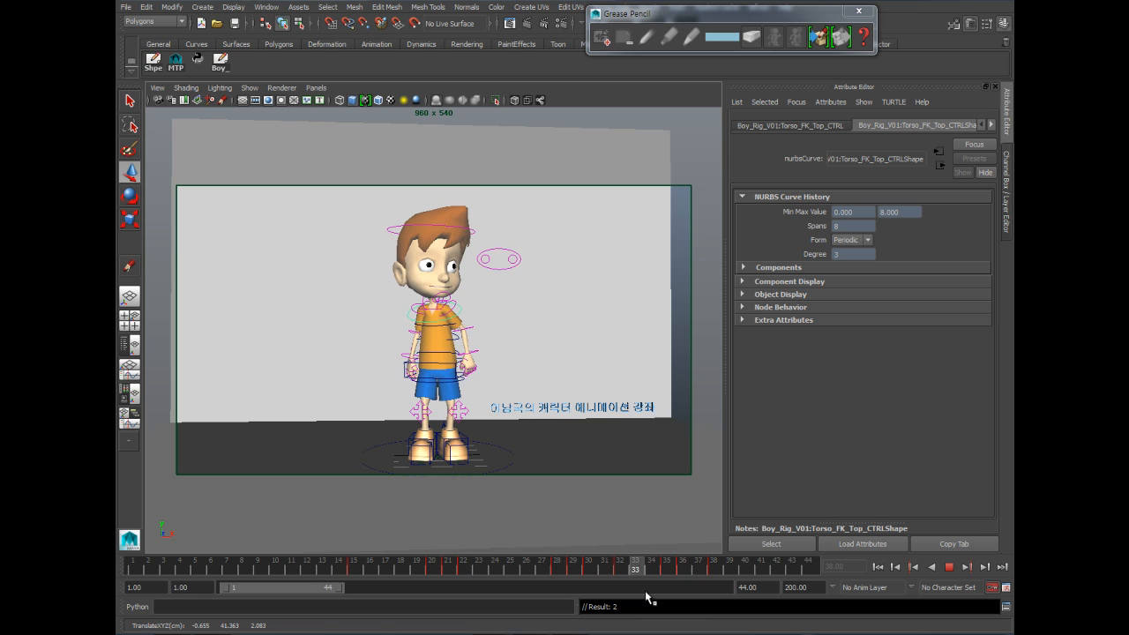
Step: Undo the latest upper torso adjustments and replay the animation
{"action": "left_click", "coordinate": [691, 565]}
{"action": "mouse_move", "coordinate": [689, 567]}
{"action": "left_mouse_down"}
{"action": "mouse_move", "coordinate": [671, 571]}
{"action": "mouse_move", "coordinate": [683, 568]}
{"action": "left_mouse_up"}
{"action": "key", "text": "ctrl+z"}
{"action": "key", "text": "ctrl+z"}
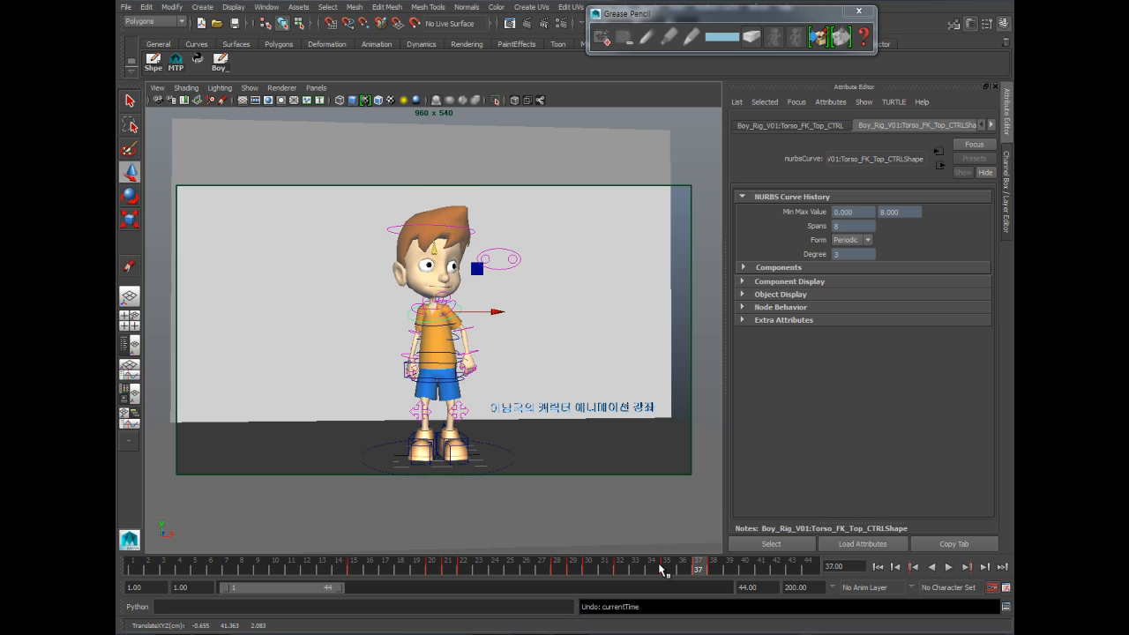
{"action": "left_click", "coordinate": [653, 568]}
{"action": "key", "text": "ctrl+z"}
{"action": "key", "text": "alt+v"}
{"action": "key", "text": "alt+v"}
Step: Refine the upper torso's settling motion by lowering its control slightly at frame 38, and play it back
{"action": "left_click_drag", "start_coordinate": [434, 248], "coordinate": [434, 247]}
{"action": "left_click_drag", "start_coordinate": [659, 570], "coordinate": [713, 571]}
{"action": "left_click_drag", "start_coordinate": [430, 250], "coordinate": [433, 252]}
{"action": "key", "text": "alt+v"}
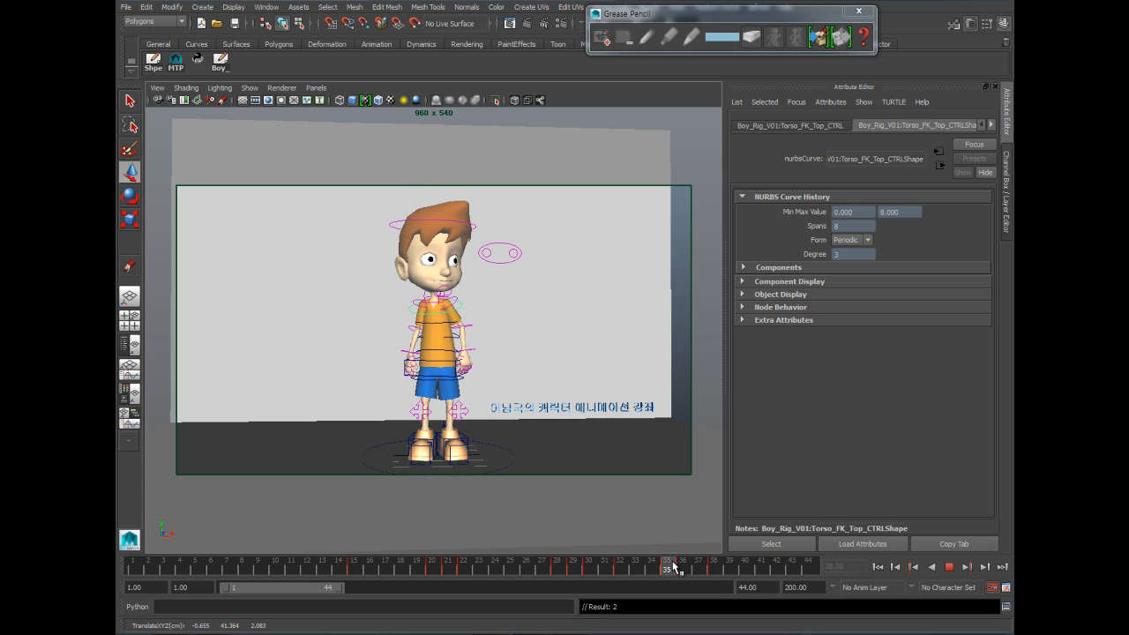
Step: At frame 22, move the left foot control Leg_IK_L_Foot_CTRL down and inward, closer to its takeoff position, and check the motion
{"action": "mouse_move", "coordinate": [737, 566]}
{"action": "left_mouse_down"}
{"action": "mouse_move", "coordinate": [353, 556]}
{"action": "mouse_move", "coordinate": [527, 542]}
{"action": "mouse_move", "coordinate": [388, 558]}
{"action": "mouse_move", "coordinate": [462, 556]}
{"action": "mouse_move", "coordinate": [437, 569]}
{"action": "mouse_move", "coordinate": [571, 595]}
{"action": "mouse_move", "coordinate": [463, 589]}
{"action": "left_mouse_up"}
{"action": "left_click", "coordinate": [448, 402]}
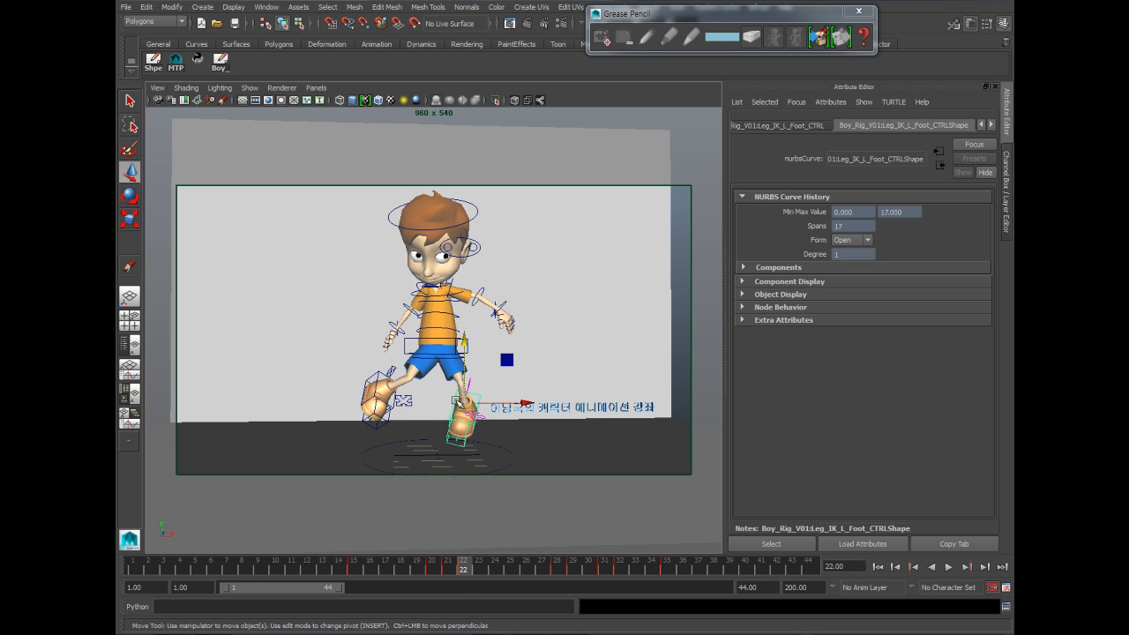
{"action": "left_click_drag", "start_coordinate": [465, 401], "coordinate": [444, 424]}
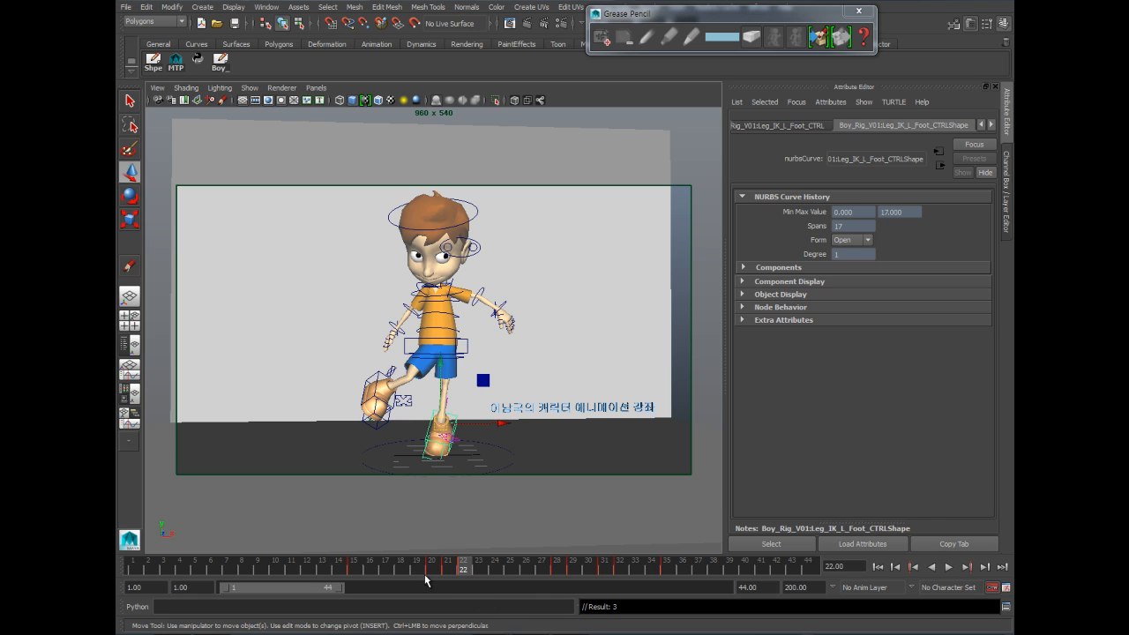
{"action": "left_click_drag", "start_coordinate": [419, 565], "coordinate": [445, 569]}
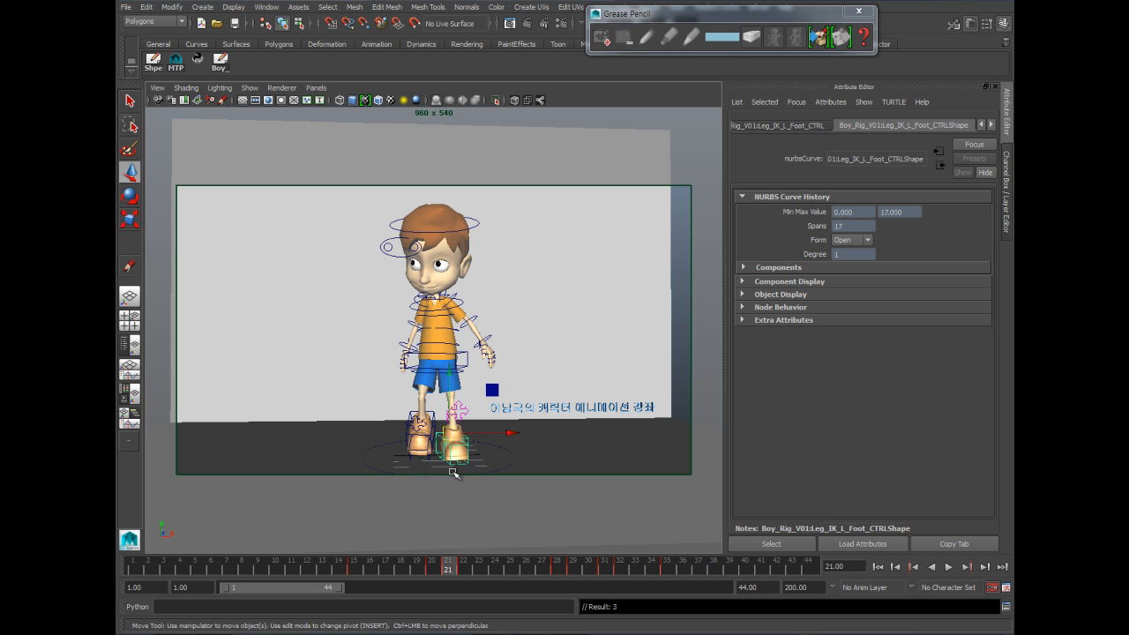
{"action": "left_click", "coordinate": [462, 569]}
{"action": "left_click_drag", "start_coordinate": [501, 423], "coordinate": [508, 425]}
{"action": "left_click_drag", "start_coordinate": [425, 569], "coordinate": [628, 632]}
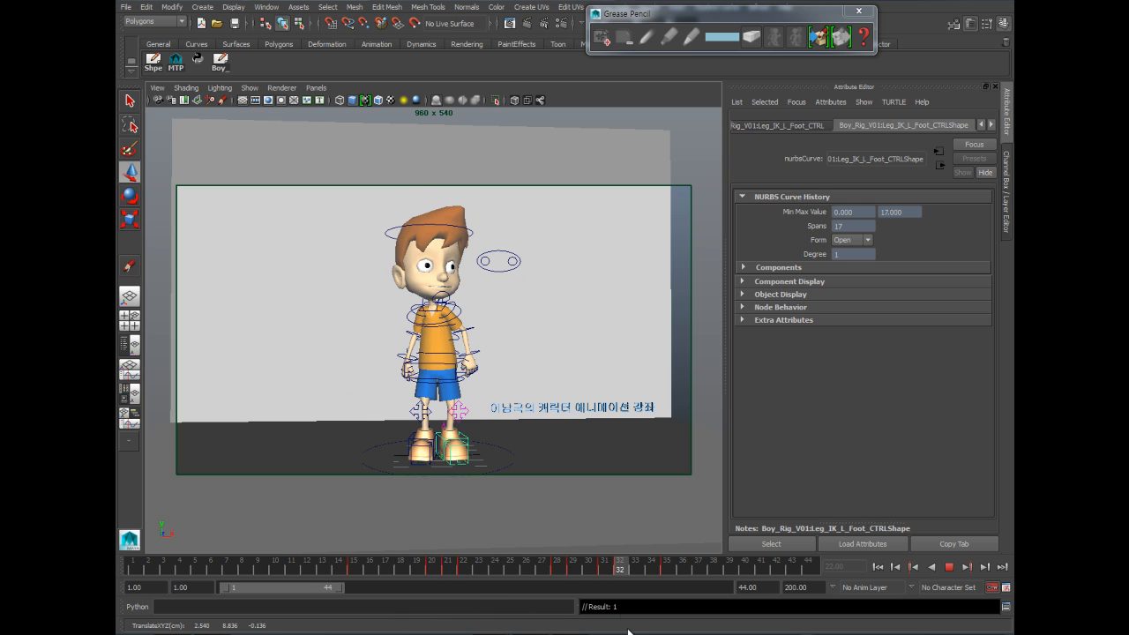
{"action": "left_click", "coordinate": [250, 87]}
{"action": "left_click", "coordinate": [265, 146]}
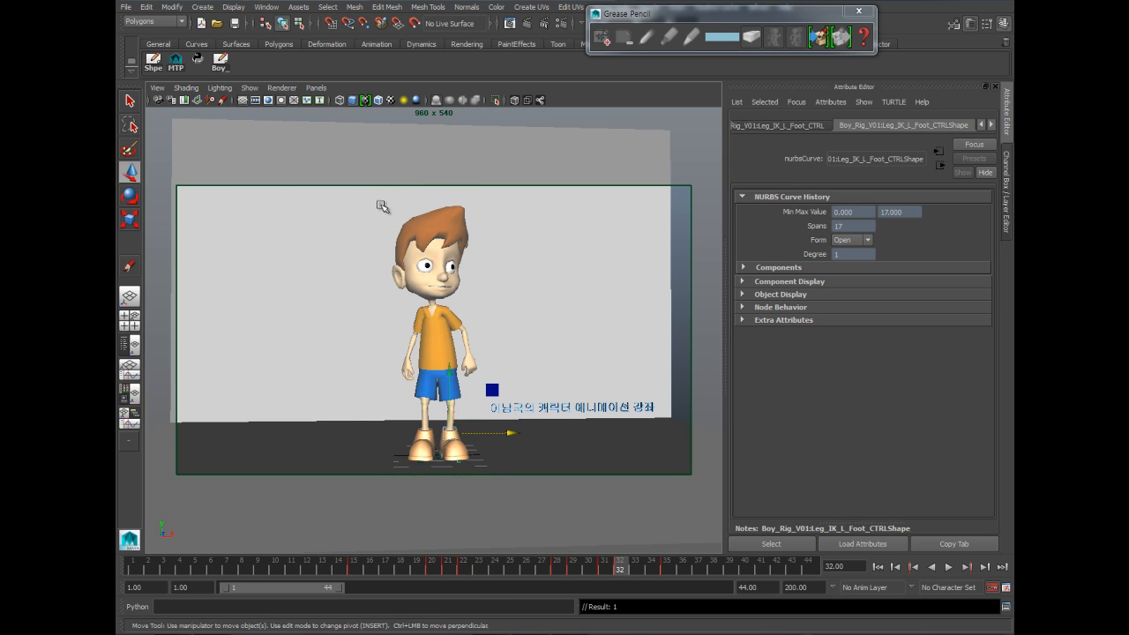
{"action": "left_click", "coordinate": [250, 87]}
{"action": "left_click", "coordinate": [259, 145]}
Step: Select the head control Neck_IK_Top_CTRL with the Scale tool, examine the head around frames 26 to 28, and play back the jump
{"action": "left_click", "coordinate": [404, 234]}
{"action": "left_click", "coordinate": [393, 231]}
{"action": "left_click_drag", "start_coordinate": [401, 567], "coordinate": [546, 577]}
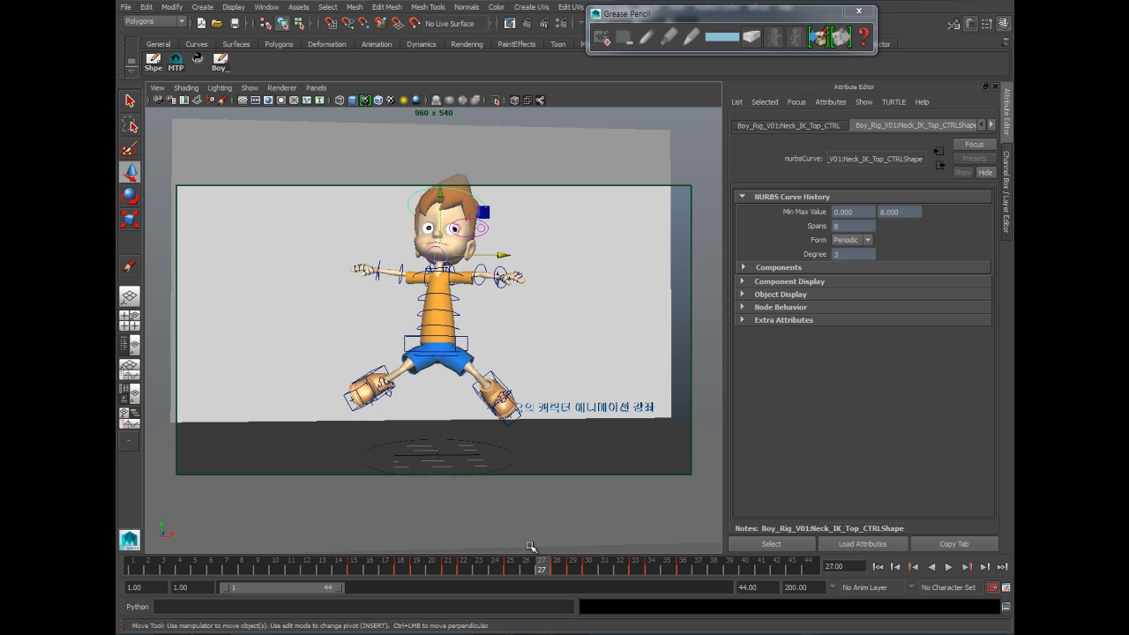
{"action": "left_click", "coordinate": [555, 570]}
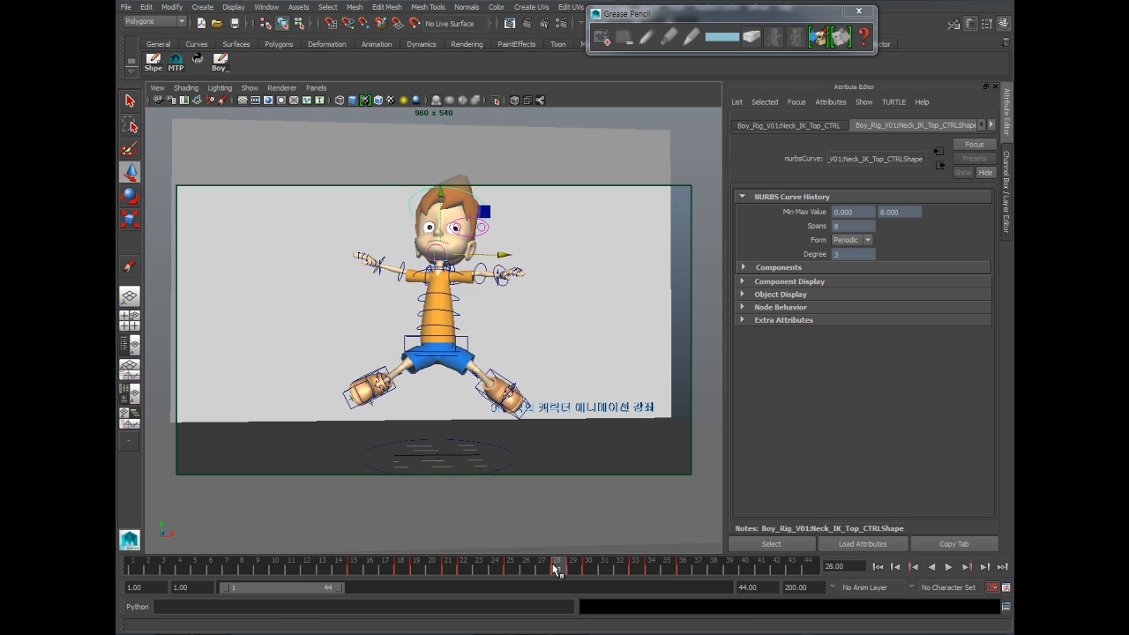
{"action": "key", "text": "r"}
{"action": "key", "text": "e"}
{"action": "key", "text": "r"}
{"action": "left_click_drag", "start_coordinate": [476, 565], "coordinate": [527, 569]}
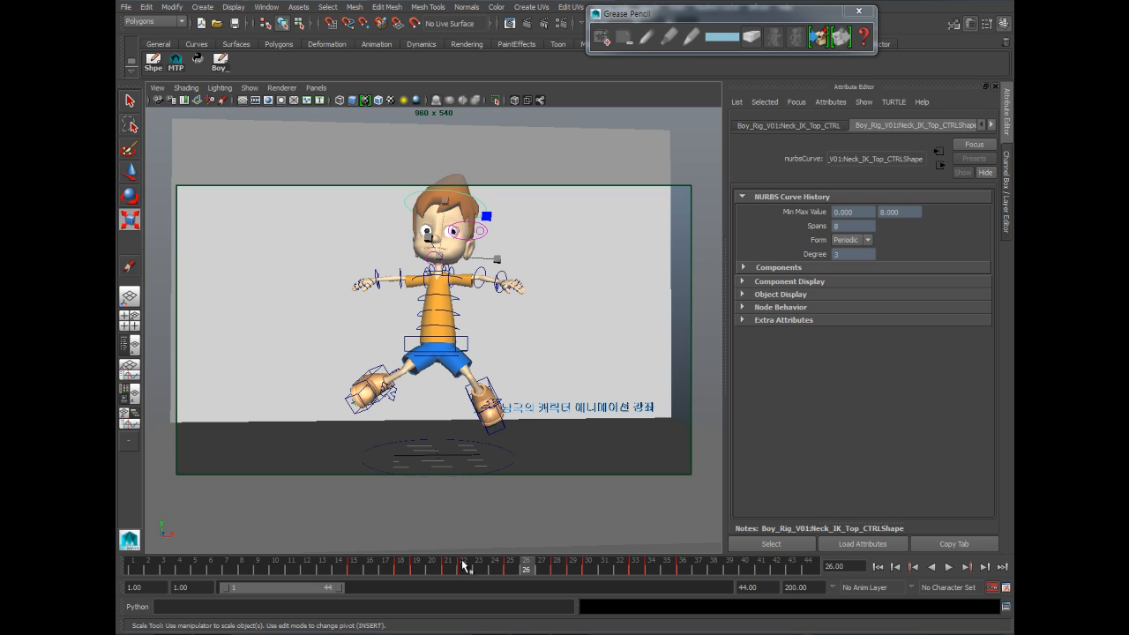
{"action": "key", "text": "alt+v"}
{"action": "mouse_move", "coordinate": [584, 579]}
{"action": "left_mouse_down"}
{"action": "mouse_move", "coordinate": [474, 579]}
{"action": "mouse_move", "coordinate": [571, 586]}
{"action": "mouse_move", "coordinate": [522, 574]}
{"action": "left_mouse_up"}
{"action": "mouse_move", "coordinate": [416, 567]}
{"action": "left_mouse_down"}
{"action": "mouse_move", "coordinate": [473, 567]}
{"action": "mouse_move", "coordinate": [416, 574]}
{"action": "mouse_move", "coordinate": [454, 582]}
{"action": "mouse_move", "coordinate": [464, 572]}
{"action": "mouse_move", "coordinate": [621, 575]}
{"action": "mouse_move", "coordinate": [148, 583]}
{"action": "left_mouse_up"}
{"action": "left_click", "coordinate": [948, 567]}
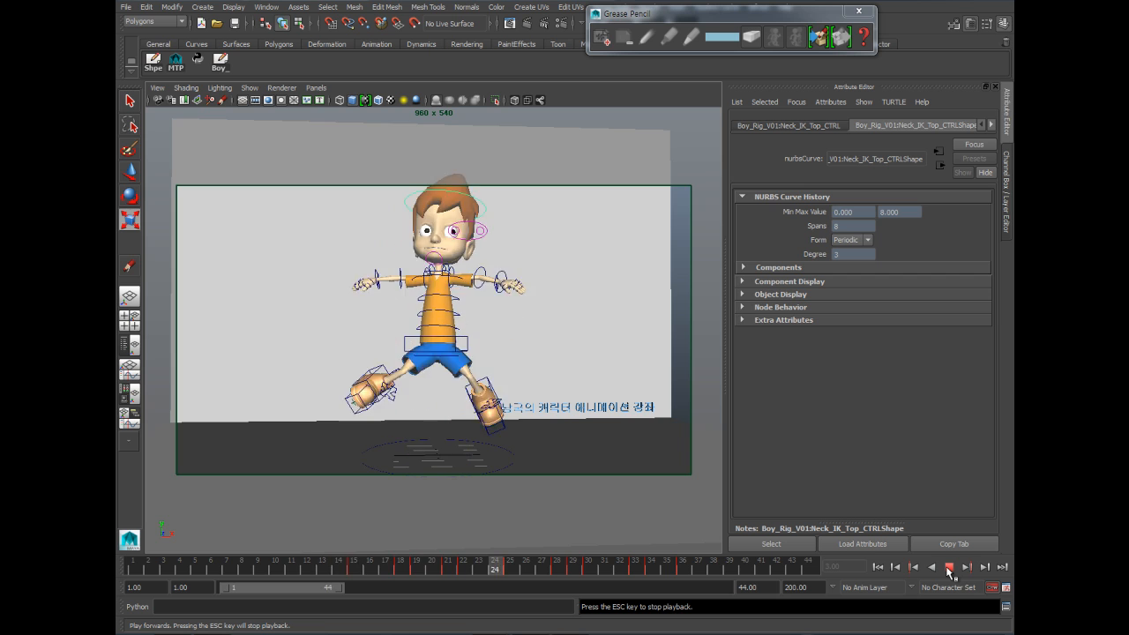
Step: Stop the playback, hide the NURBS curves in the viewport, and create the playblast 06Ani_Pre_Post_Action_Offset_Stretch.mov
{"action": "left_click", "coordinate": [398, 567]}
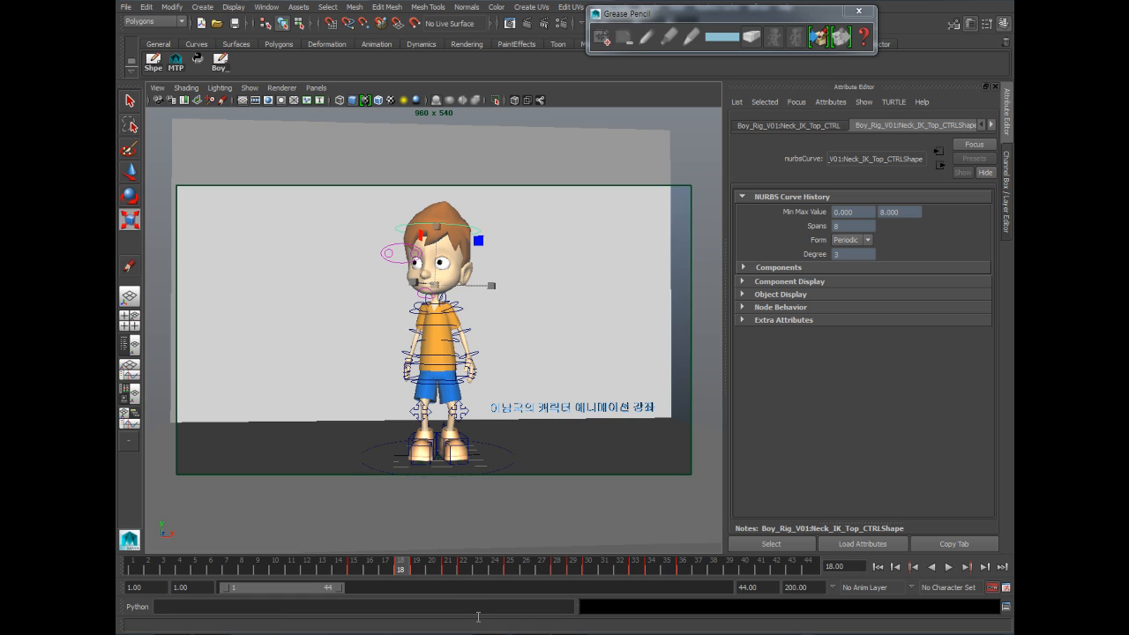
{"action": "left_click", "coordinate": [249, 88]}
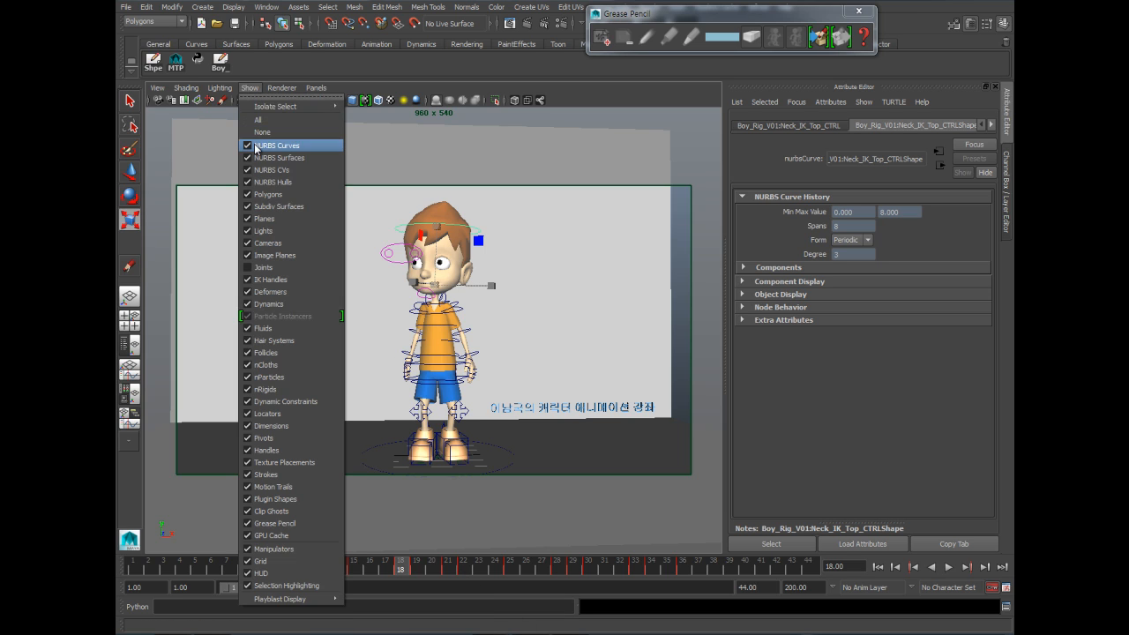
{"action": "left_click", "coordinate": [284, 145]}
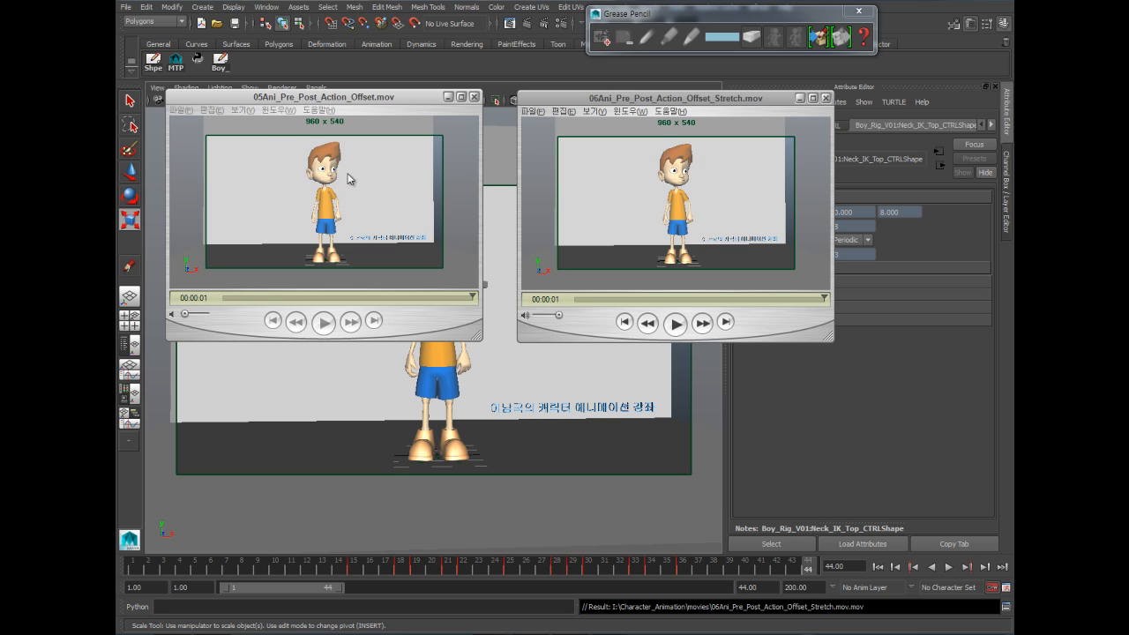
Step: Play the playblasts 05Ani_Pre_Post_Action_Offset.mov and 06Ani_Pre_Post_Action_Offset_Stretch.mov alternately to compare them, and close both
{"action": "left_click", "coordinate": [675, 323]}
{"action": "left_click", "coordinate": [677, 325]}
{"action": "left_click", "coordinate": [677, 325]}
{"action": "left_click_drag", "start_coordinate": [692, 298], "coordinate": [569, 298]}
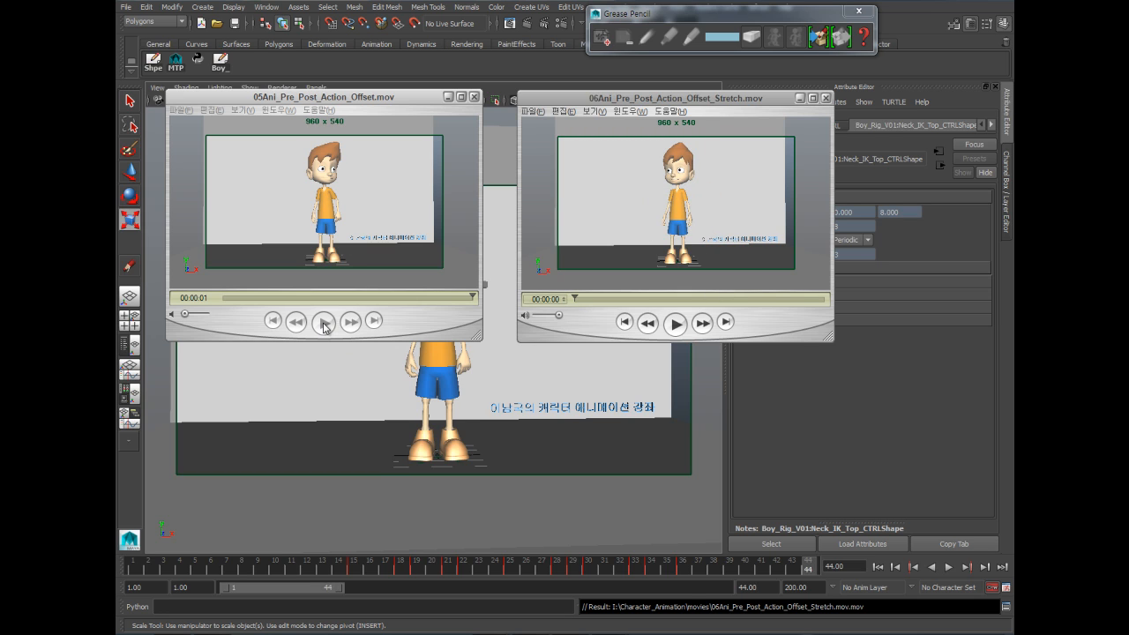
{"action": "left_click", "coordinate": [323, 323]}
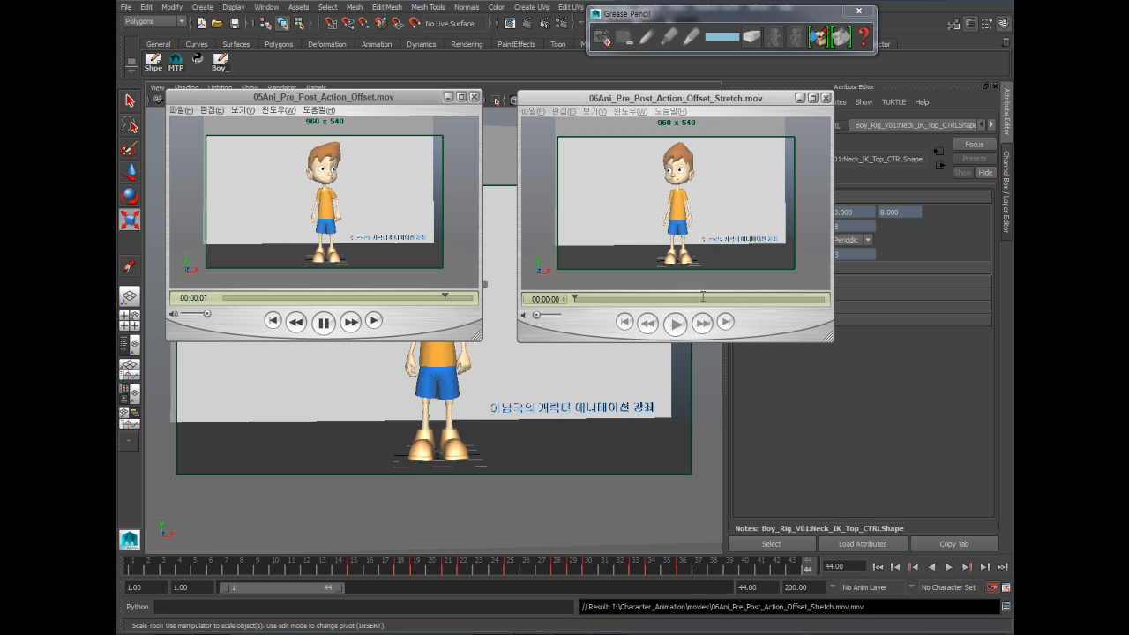
{"action": "left_click", "coordinate": [673, 323]}
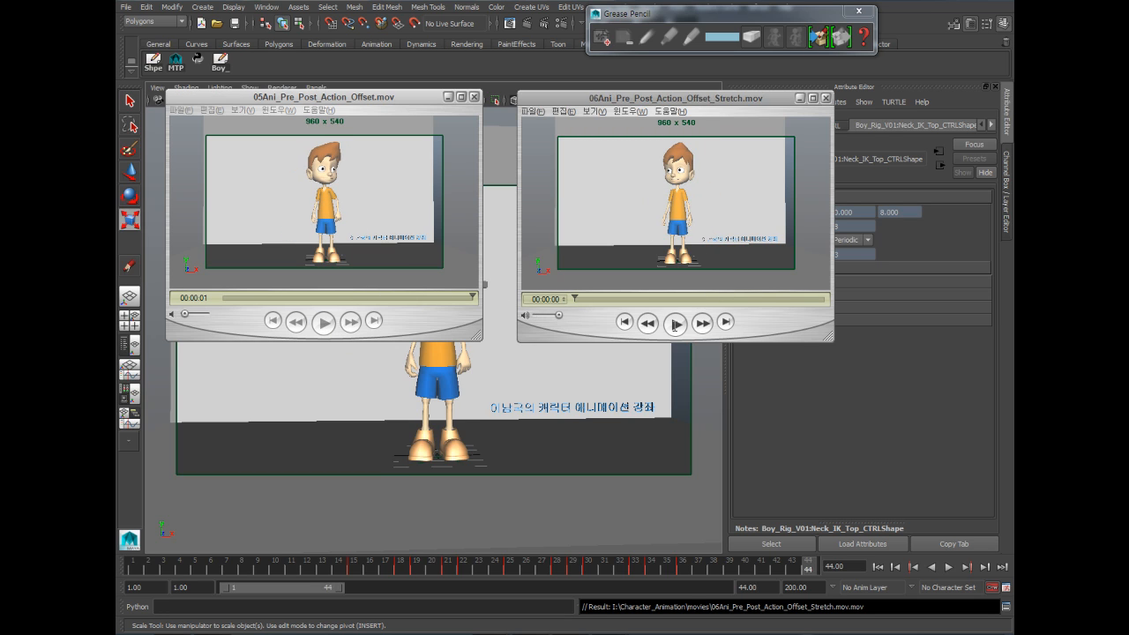
{"action": "left_click", "coordinate": [674, 326]}
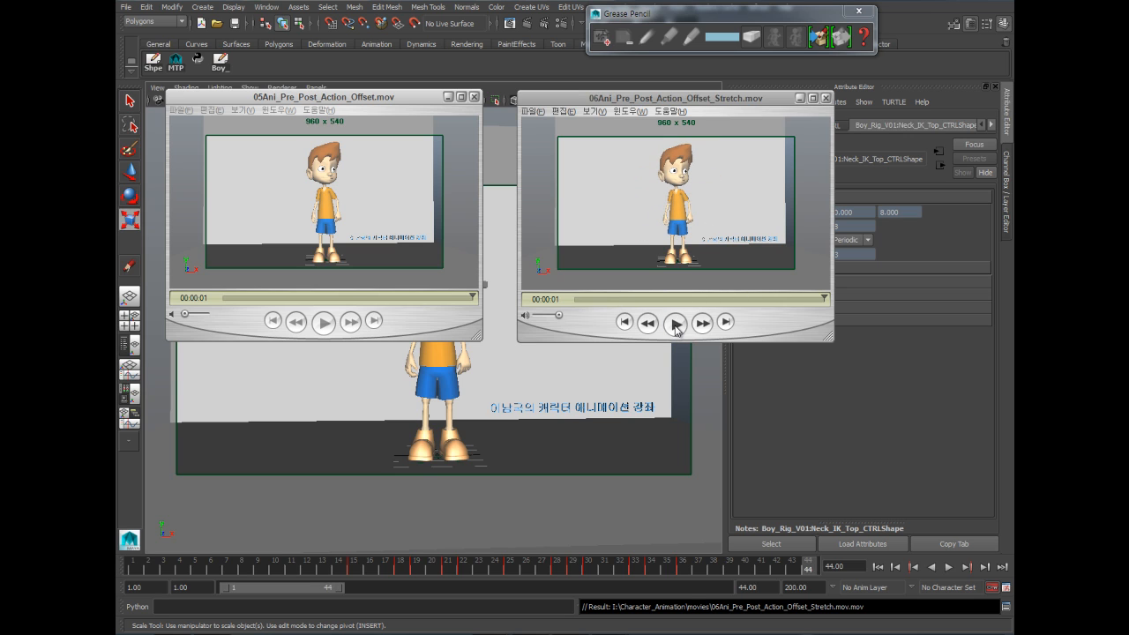
{"action": "left_click", "coordinate": [676, 325]}
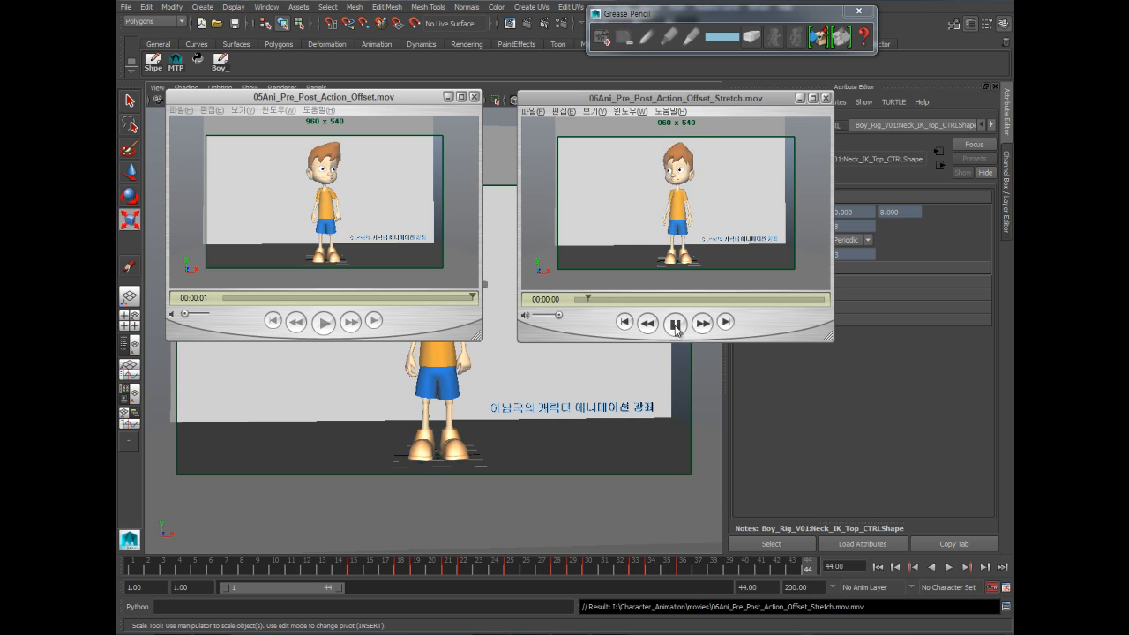
{"action": "left_click", "coordinate": [323, 323]}
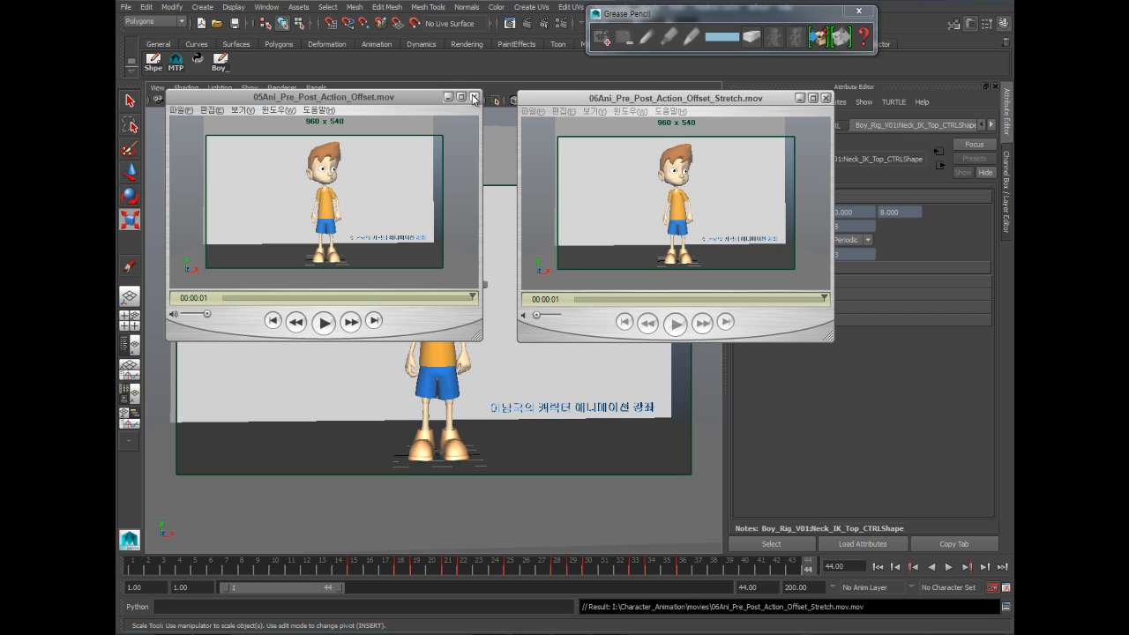
{"action": "left_click", "coordinate": [466, 2]}
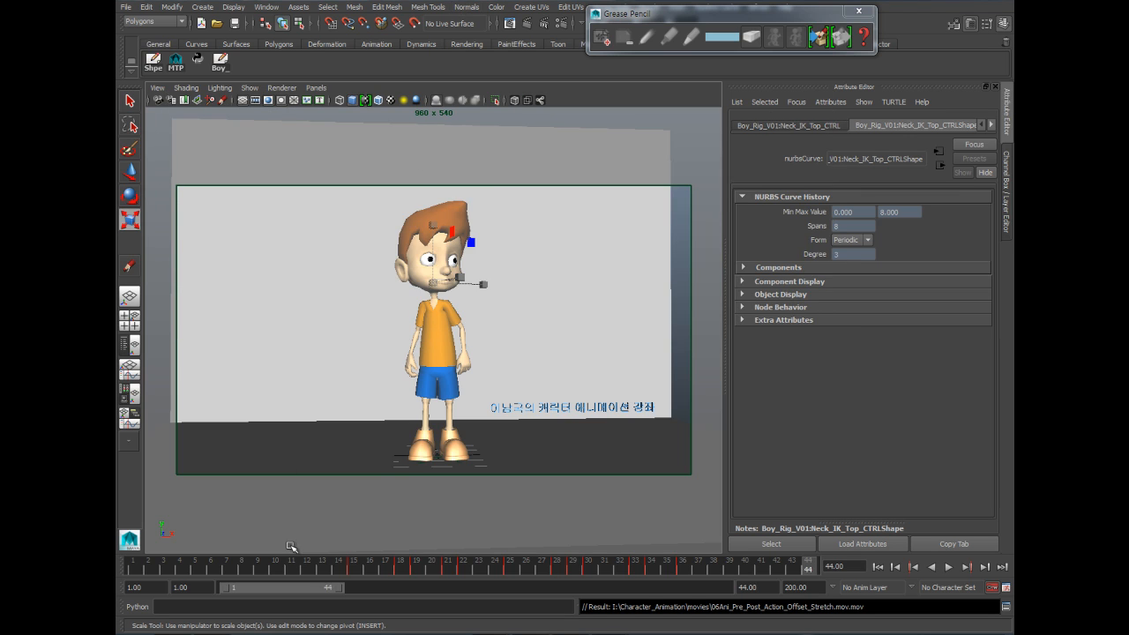
Step: Review the jump poses through frame 29 and dismiss the root folder prompt for the pose data
{"action": "left_click_drag", "start_coordinate": [296, 565], "coordinate": [680, 599]}
{"action": "left_click_drag", "start_coordinate": [641, 565], "coordinate": [485, 592]}
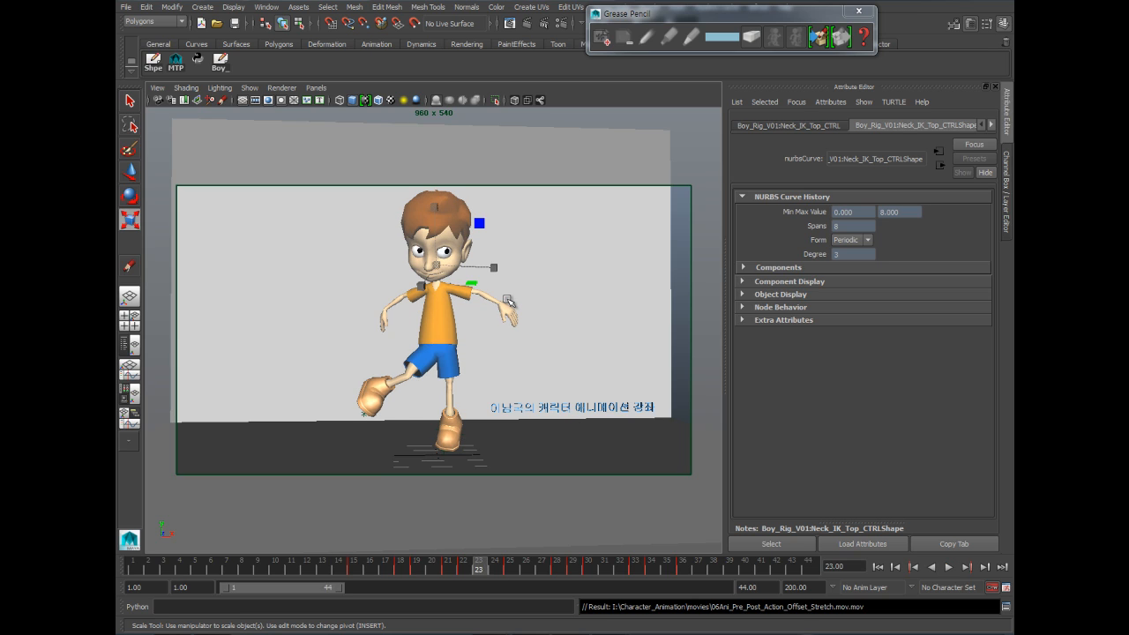
{"action": "left_click_drag", "start_coordinate": [477, 571], "coordinate": [570, 575]}
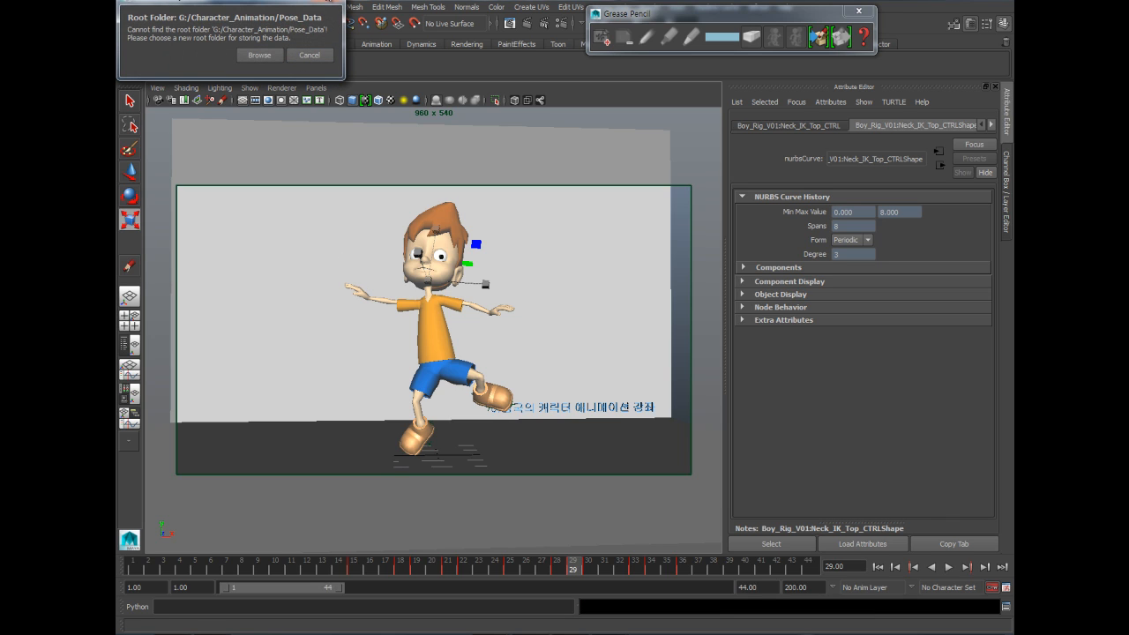
{"action": "left_click", "coordinate": [326, 1]}
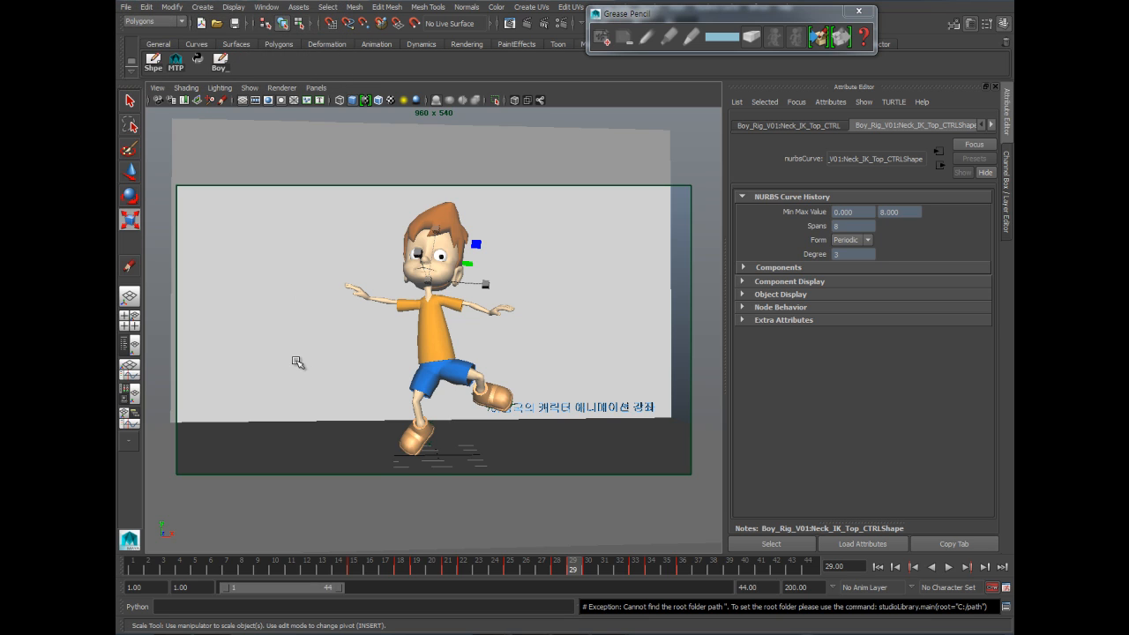
{"action": "left_click", "coordinate": [162, 68]}
Step: Show the NURBS curves again, rotate the right-hand finger joints to about 8.05 in Z at frame 29, and check the motion
{"action": "left_click", "coordinate": [249, 88]}
{"action": "left_click", "coordinate": [282, 147]}
{"action": "left_click_drag", "start_coordinate": [332, 275], "coordinate": [363, 297]}
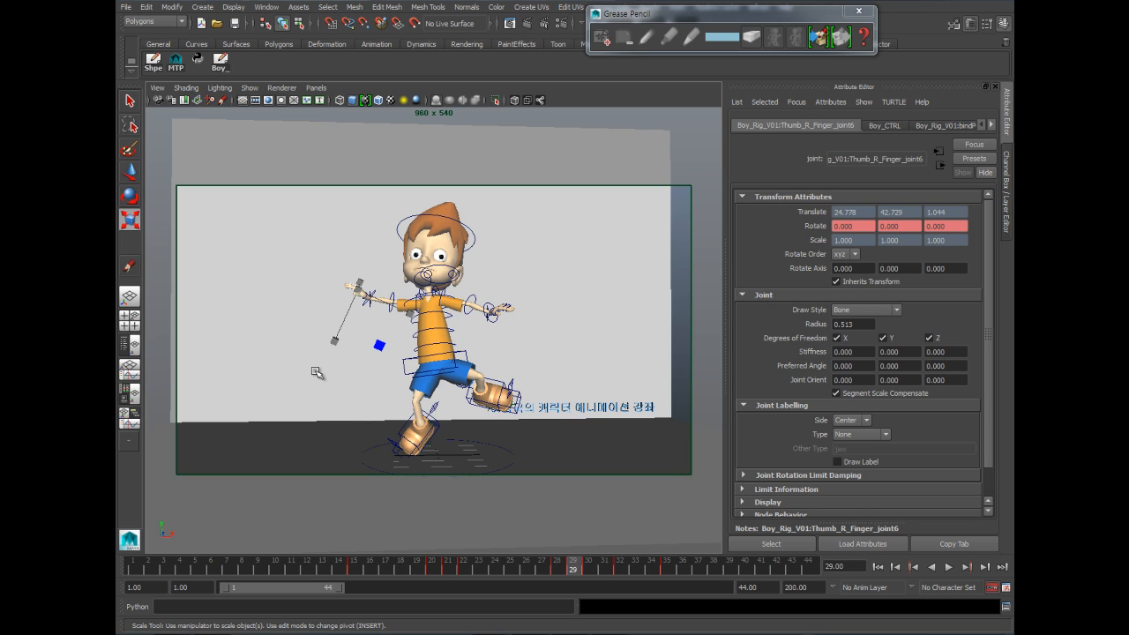
{"action": "key", "text": "q"}
{"action": "left_click_drag", "start_coordinate": [359, 287], "coordinate": [371, 309]}
{"action": "key", "text": "r"}
{"action": "key", "text": "e"}
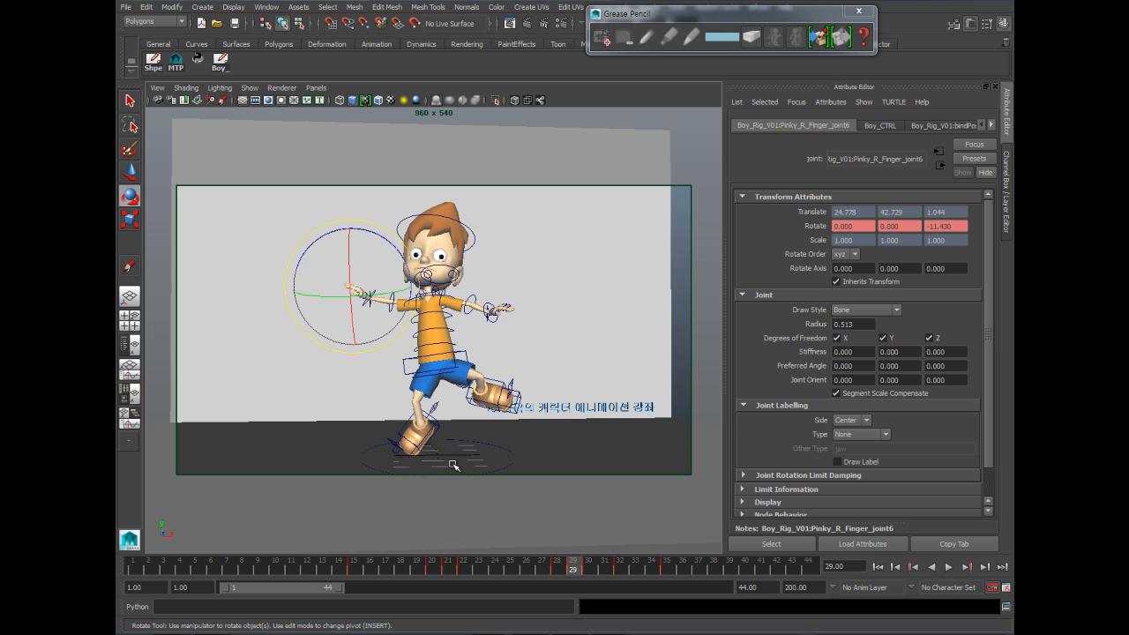
{"action": "left_click_drag", "start_coordinate": [553, 571], "coordinate": [574, 571]}
{"action": "left_click_drag", "start_coordinate": [331, 229], "coordinate": [355, 228]}
{"action": "key", "text": "alt+v"}
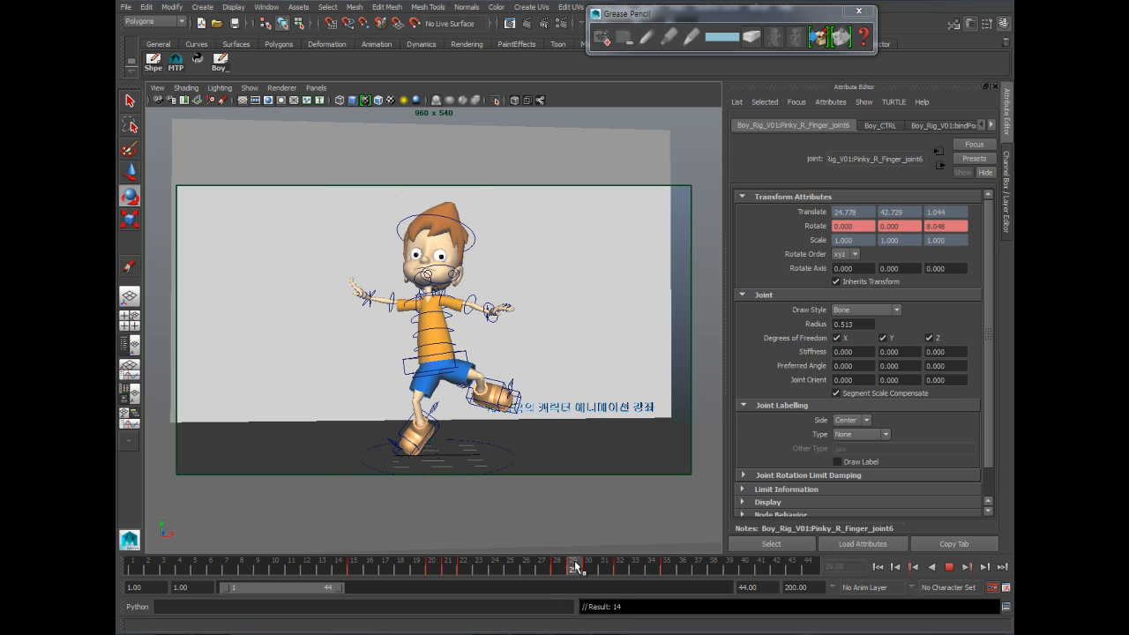
{"action": "key", "text": "alt+v"}
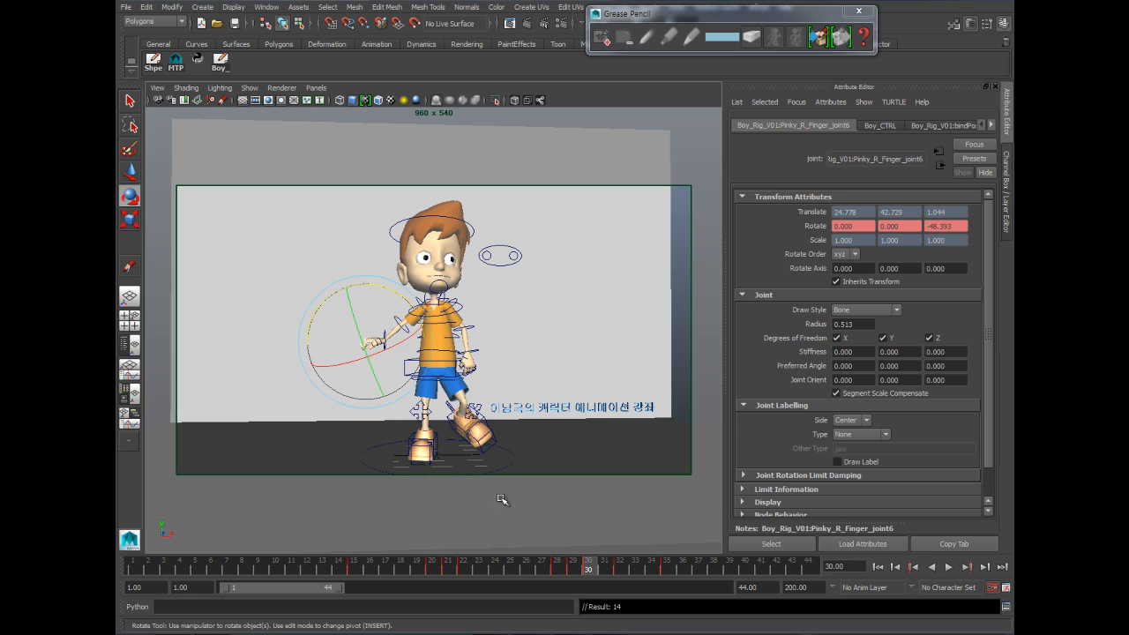
Step: Rotate the right-hand finger joints to about -9.36 in Z at frame 30, deselect them, and play back the animation
{"action": "left_click_drag", "start_coordinate": [320, 309], "coordinate": [353, 265]}
{"action": "key", "text": "alt+v"}
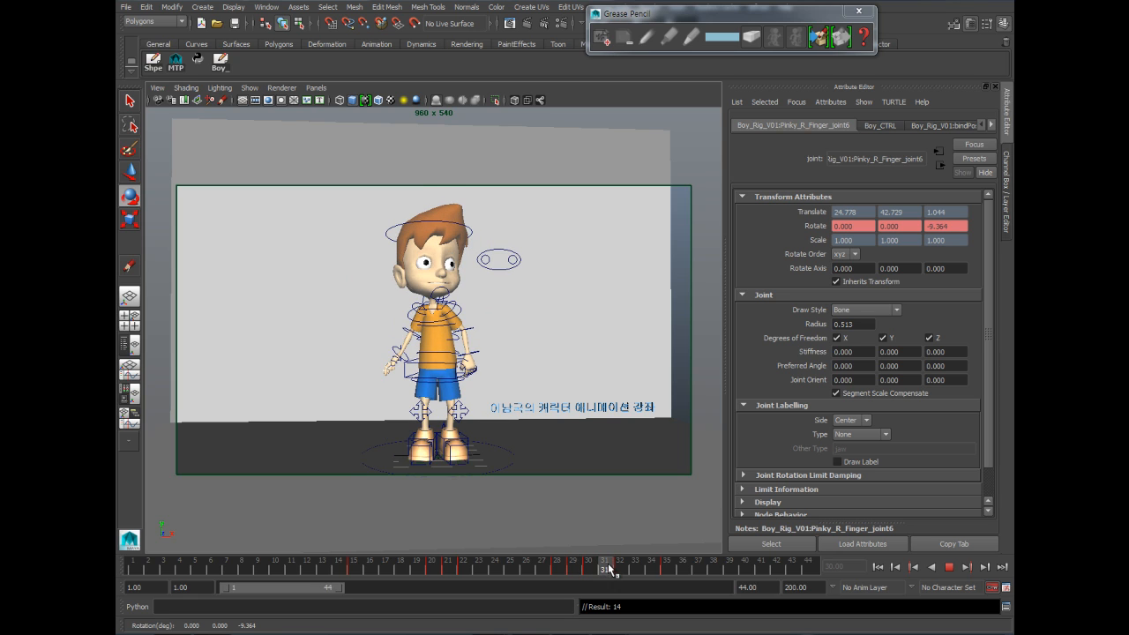
{"action": "left_click", "coordinate": [620, 565]}
{"action": "left_click", "coordinate": [300, 361]}
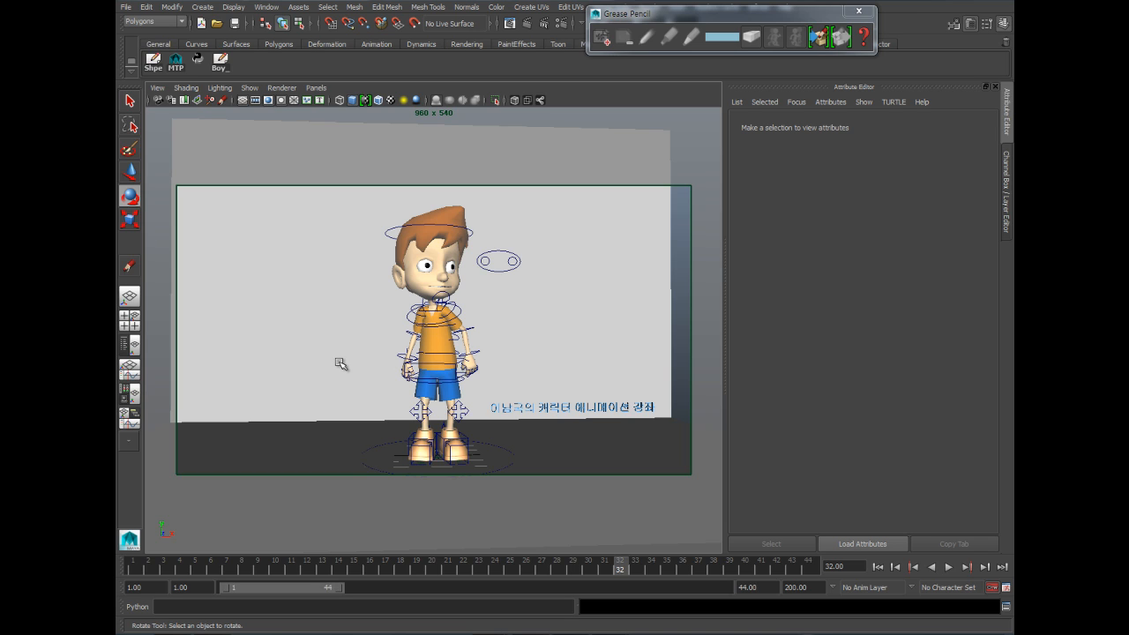
{"action": "key", "text": "alt+v"}
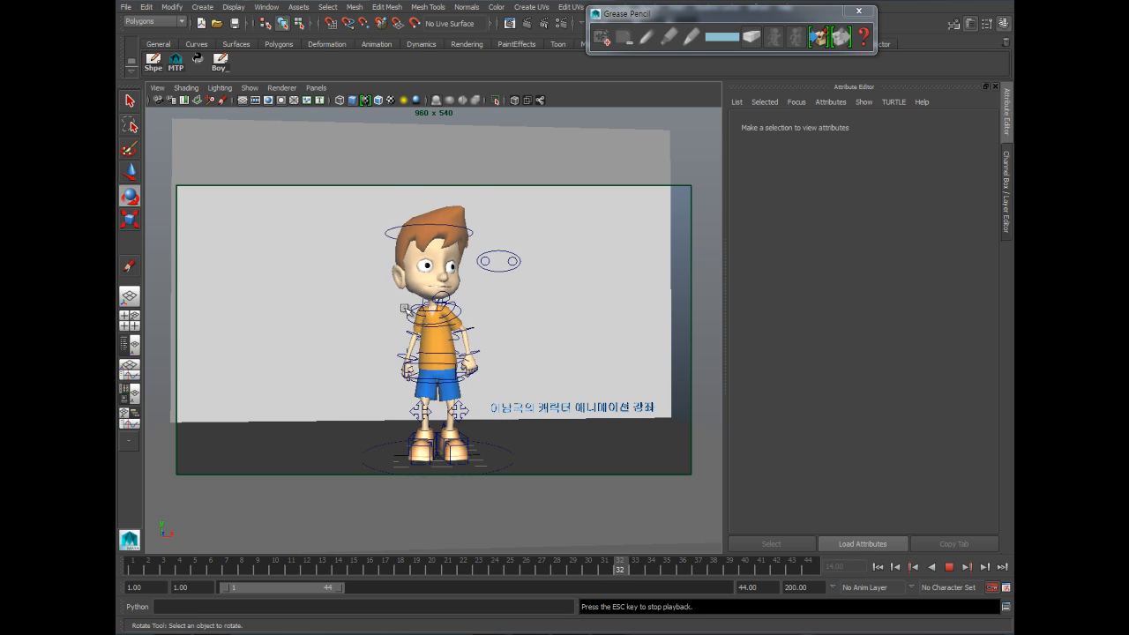
{"action": "left_click", "coordinate": [949, 567]}
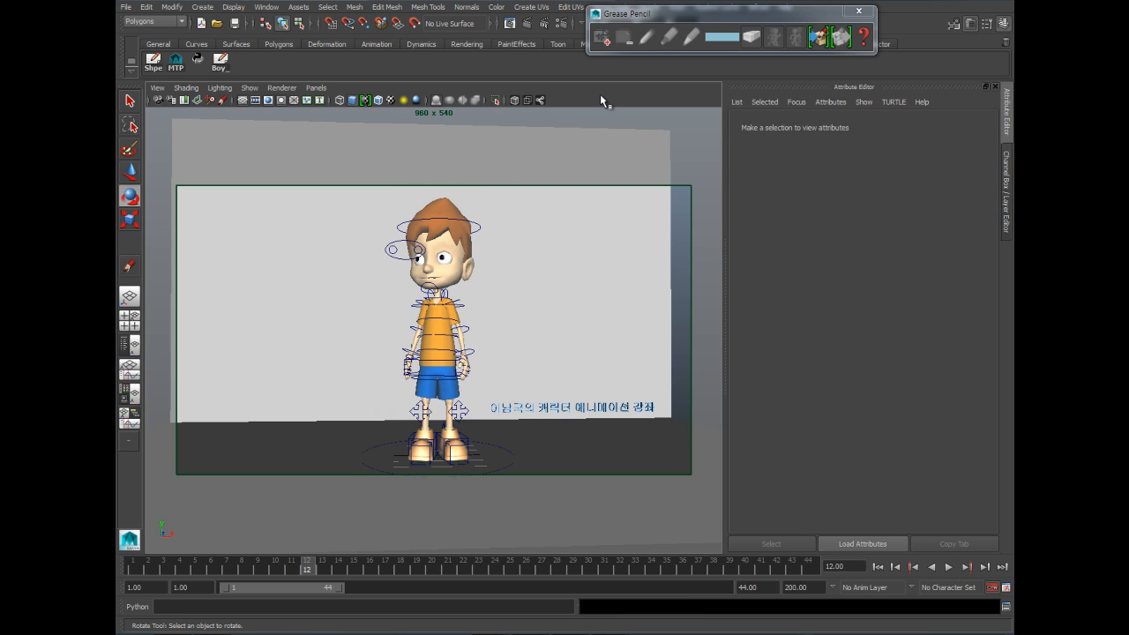